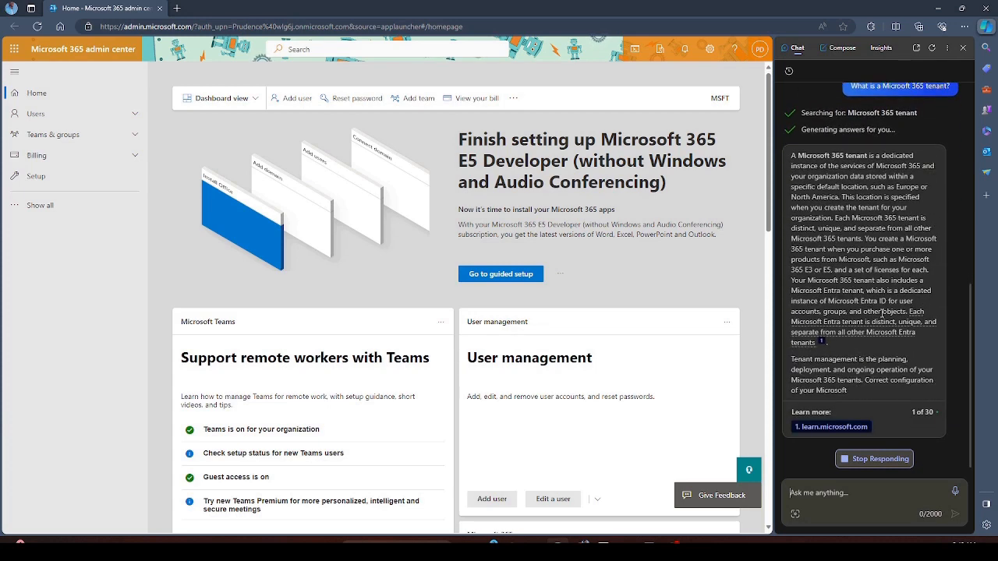
- Scroll up through Copilot's answer to 'What is a Microsoft 365 tenant?'
{"action": "scroll", "coordinate": [928, 206], "scroll_direction": "up", "scroll_amount": 2}
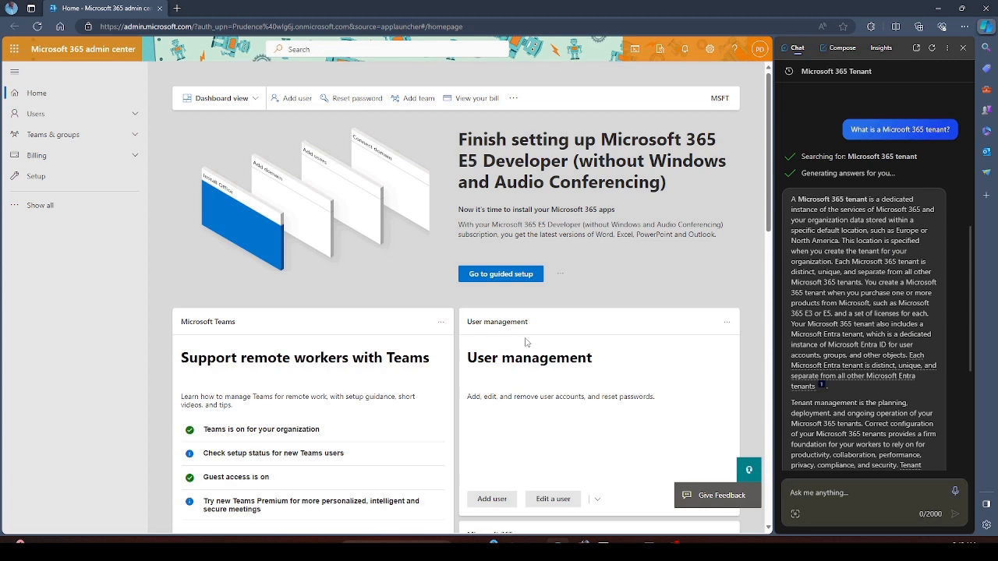
- Close the Copilot pane and browse all themes in Settings without changing any
{"action": "left_click", "coordinate": [966, 49]}
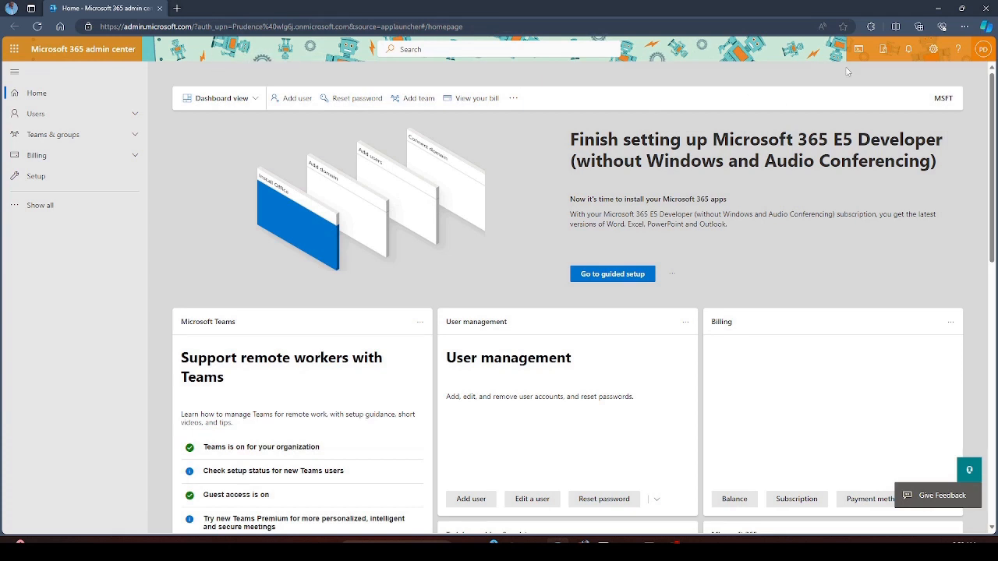
{"action": "left_click", "coordinate": [933, 48]}
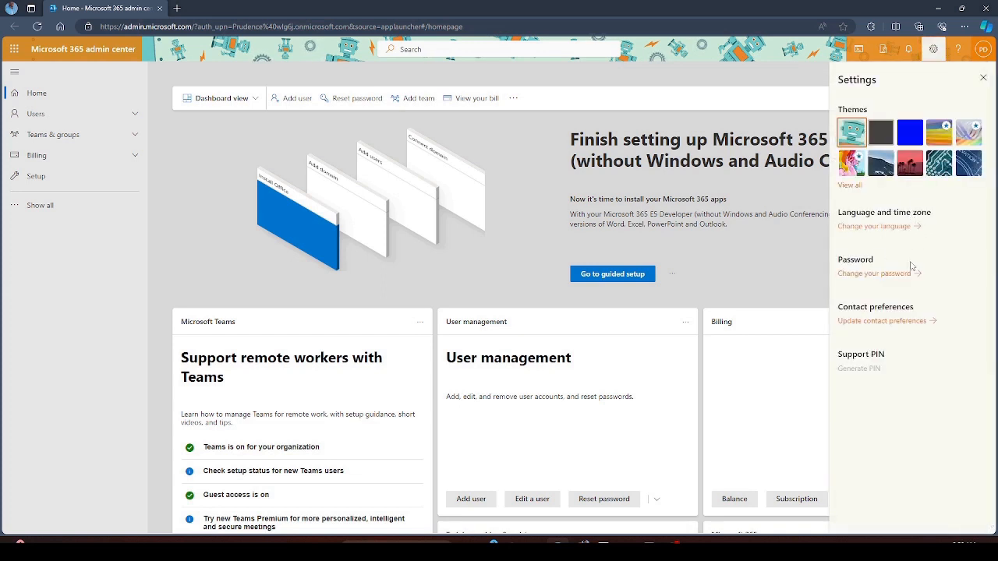
{"action": "left_click", "coordinate": [850, 185]}
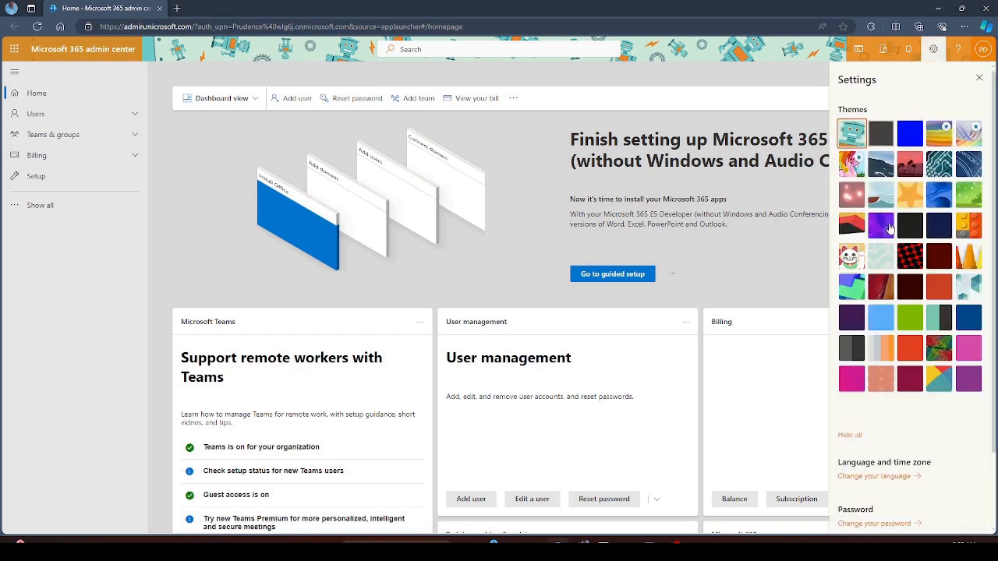
{"action": "scroll", "coordinate": [918, 144], "scroll_direction": "down", "scroll_amount": 2}
{"action": "scroll", "coordinate": [917, 144], "scroll_direction": "up", "scroll_amount": 2}
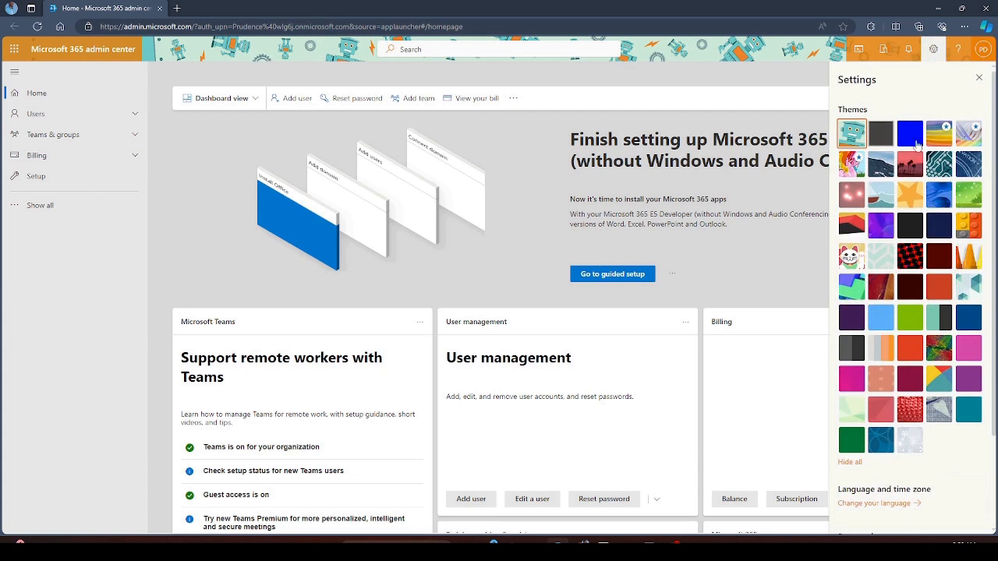
{"action": "left_click", "coordinate": [979, 77]}
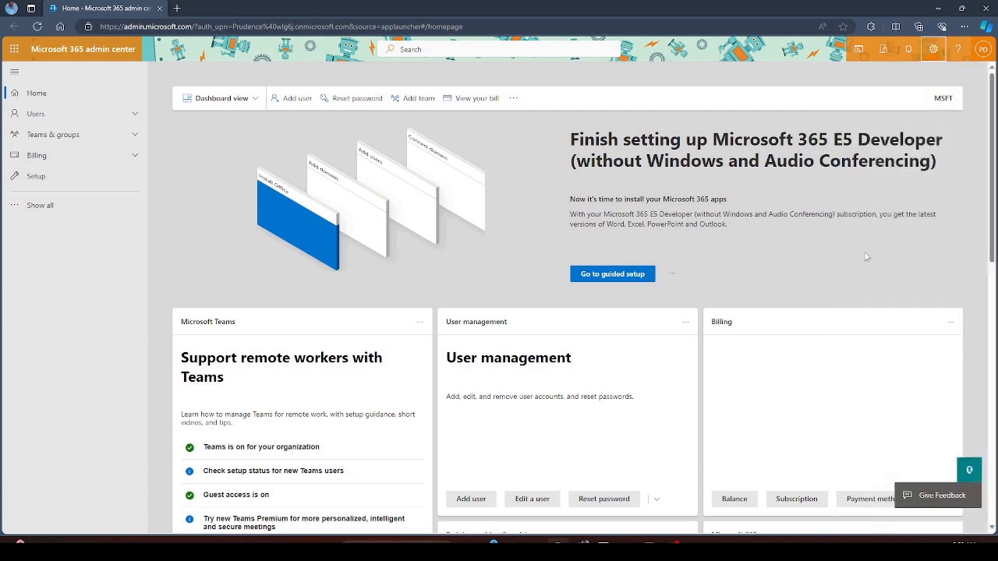
- Show all navigation sections, glance at the Microsoft 365 app launcher, and scroll the dashboard
{"action": "left_click", "coordinate": [88, 209]}
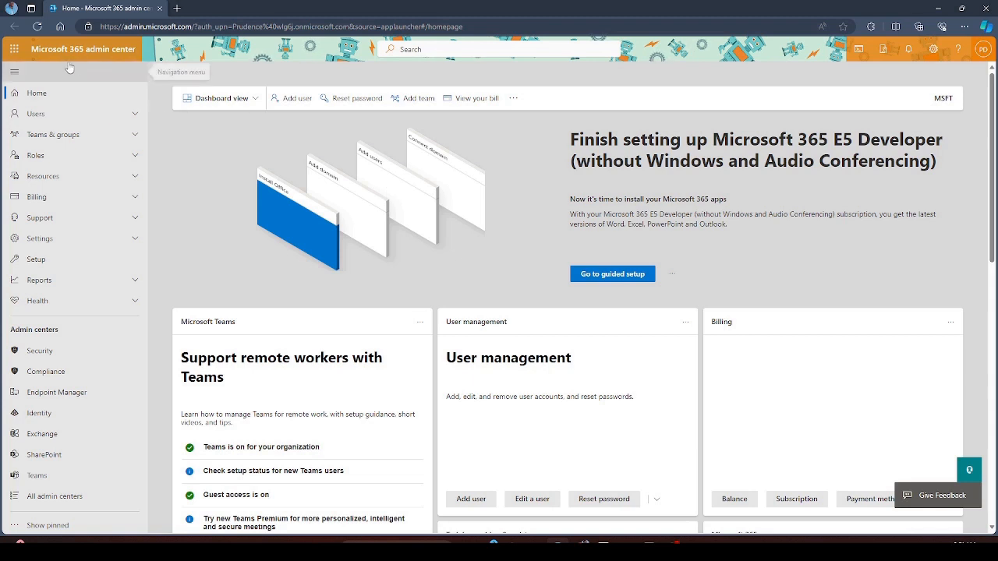
{"action": "left_click", "coordinate": [15, 51]}
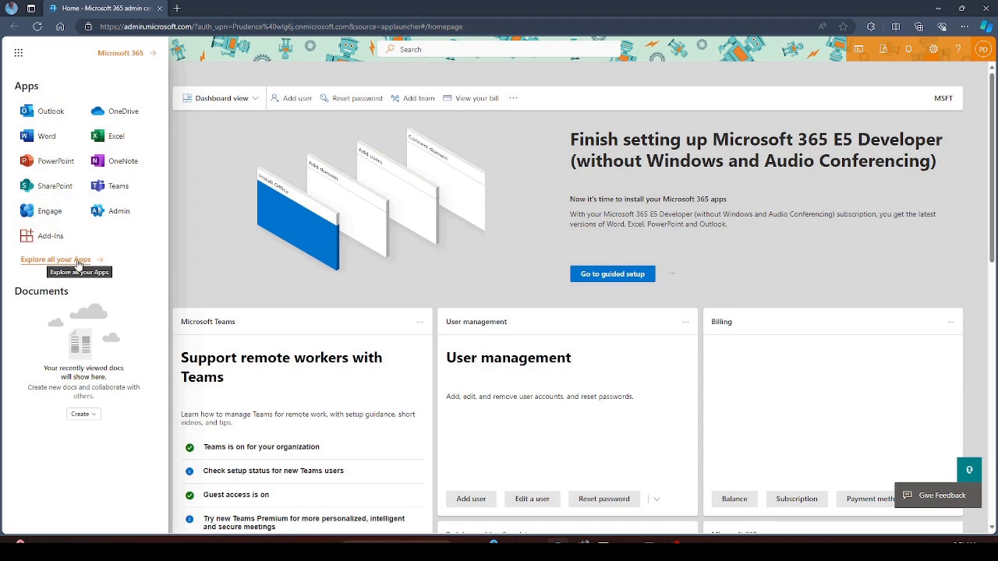
{"action": "left_click", "coordinate": [218, 175]}
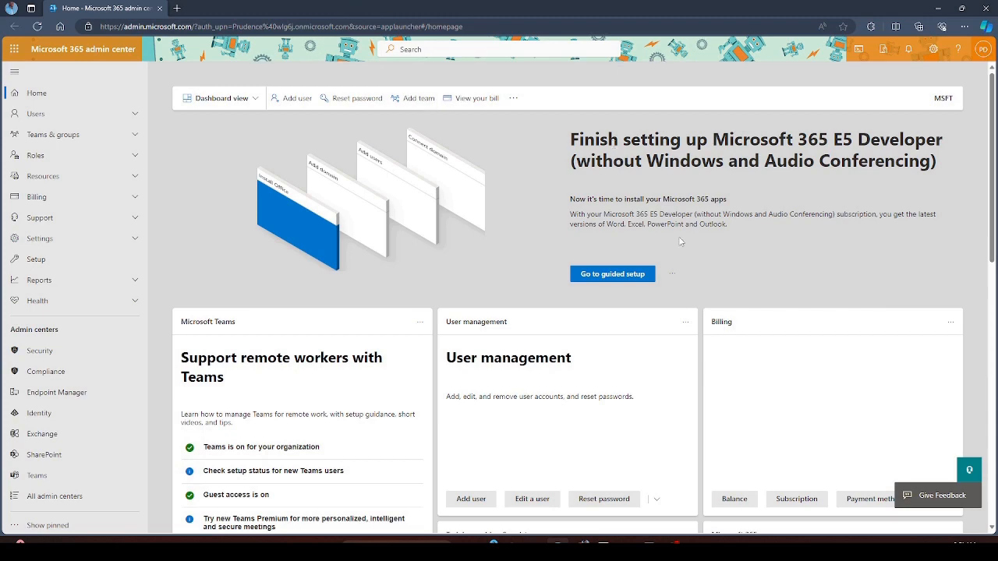
{"action": "scroll", "coordinate": [680, 242], "scroll_direction": "down", "scroll_amount": 3}
{"action": "scroll", "coordinate": [227, 115], "scroll_direction": "up", "scroll_amount": 3}
- Browse the Users > Active users list, then return to the Home dashboard
{"action": "left_click", "coordinate": [54, 113]}
{"action": "left_click", "coordinate": [66, 138]}
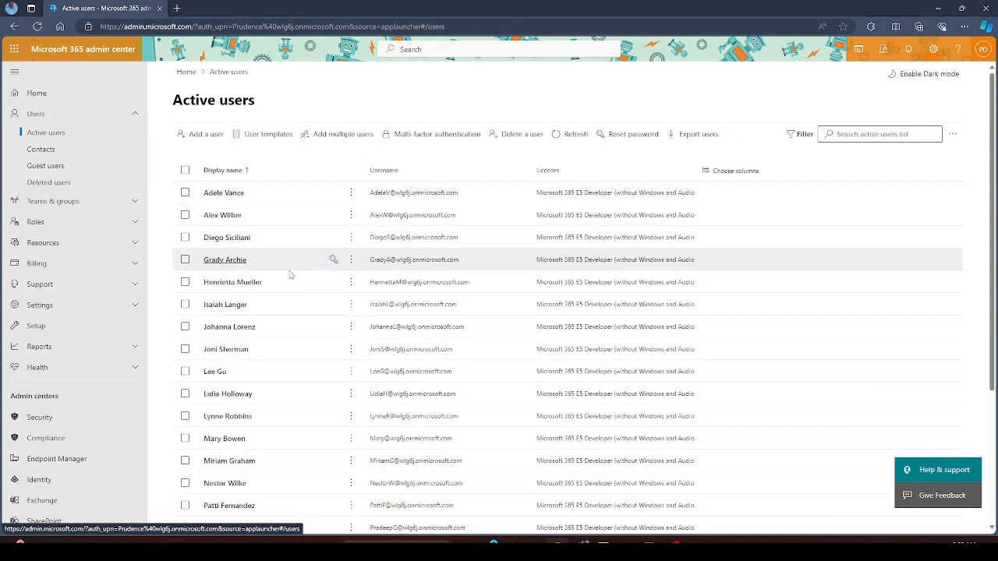
{"action": "scroll", "coordinate": [312, 318], "scroll_direction": "down", "scroll_amount": 2}
{"action": "scroll", "coordinate": [311, 318], "scroll_direction": "up", "scroll_amount": 3}
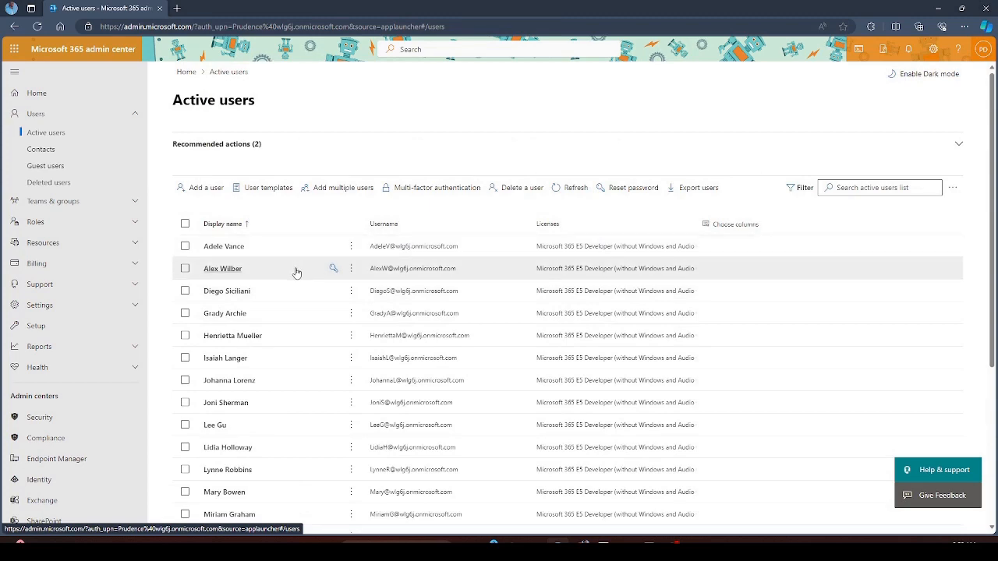
{"action": "scroll", "coordinate": [327, 280], "scroll_direction": "down", "scroll_amount": 5}
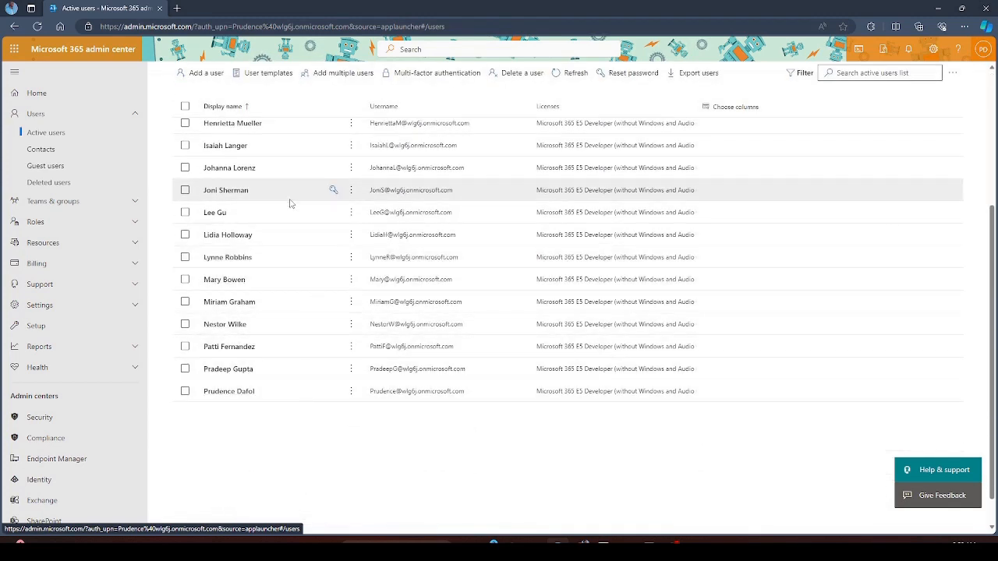
{"action": "scroll", "coordinate": [292, 203], "scroll_direction": "up", "scroll_amount": 5}
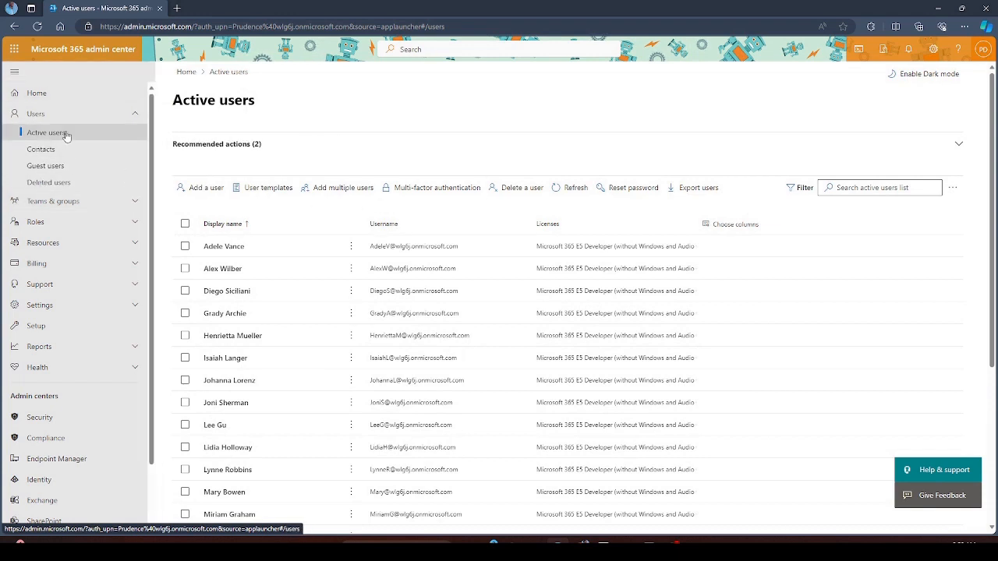
{"action": "left_click", "coordinate": [55, 101]}
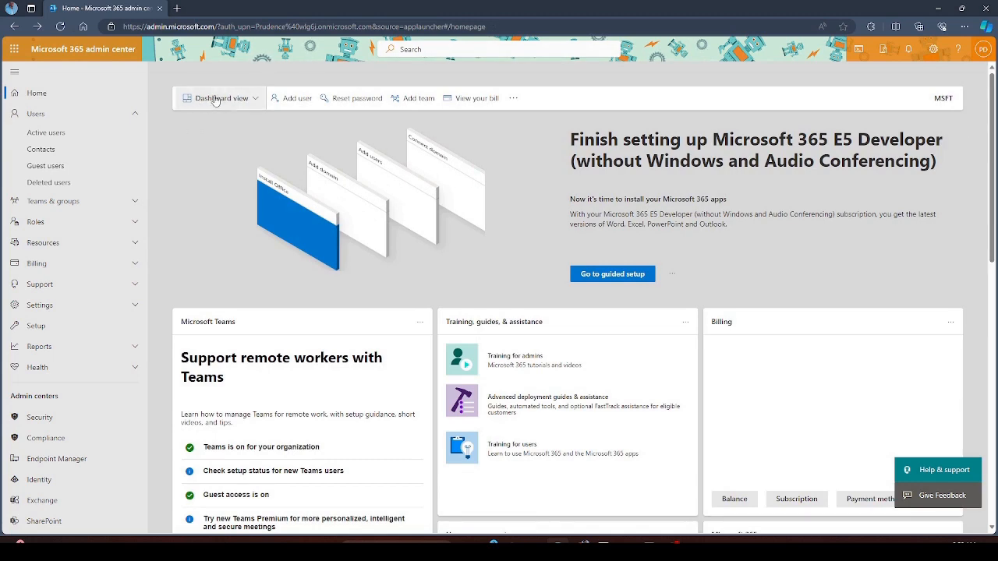
- Turn on dark mode from the dashboard's '...' menu, zoom in one step, and open a new tab
{"action": "scroll", "coordinate": [492, 237], "scroll_direction": "down", "scroll_amount": 3}
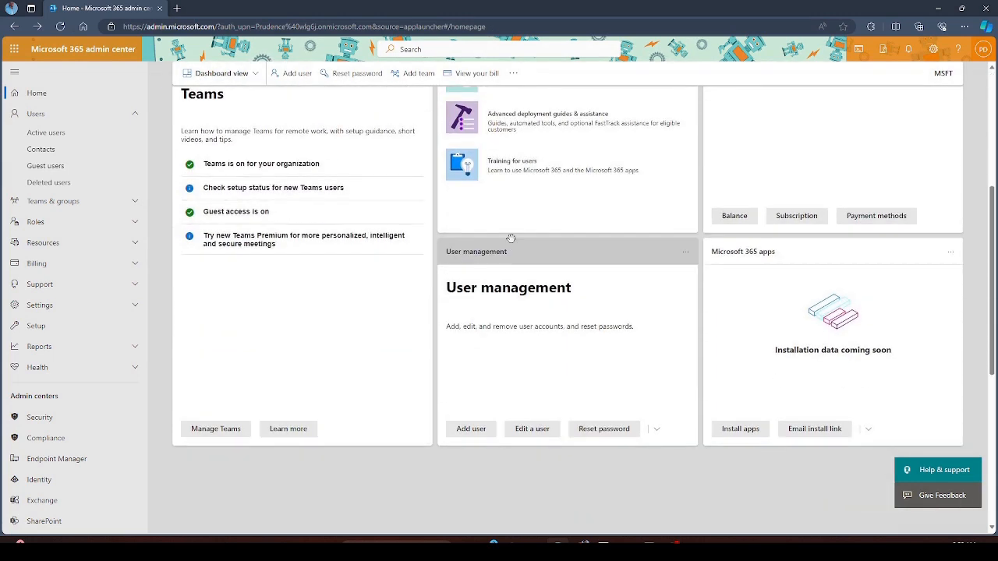
{"action": "scroll", "coordinate": [510, 237], "scroll_direction": "up", "scroll_amount": 1}
{"action": "scroll", "coordinate": [510, 238], "scroll_direction": "up", "scroll_amount": 2}
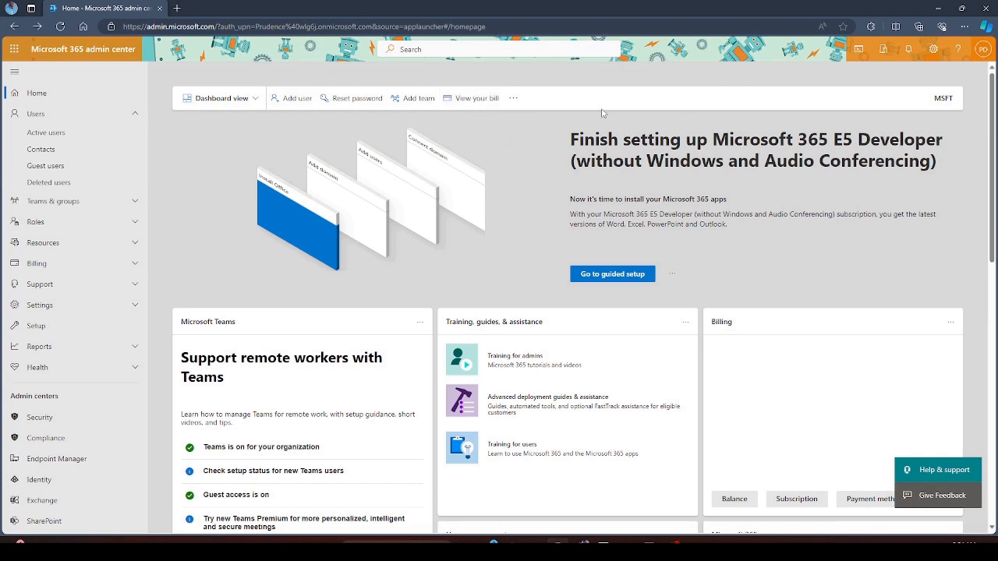
{"action": "left_click", "coordinate": [516, 100]}
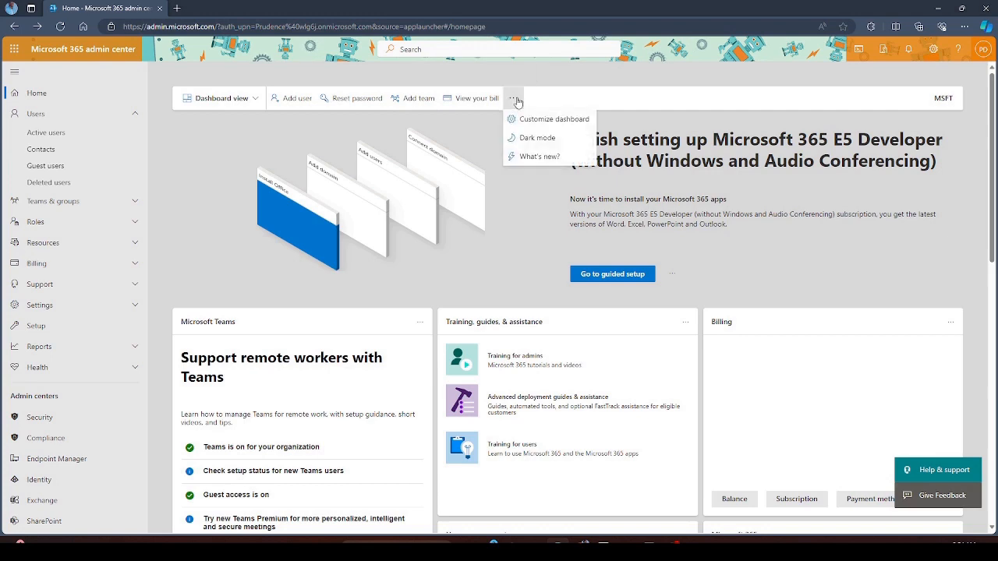
{"action": "left_click", "coordinate": [514, 143]}
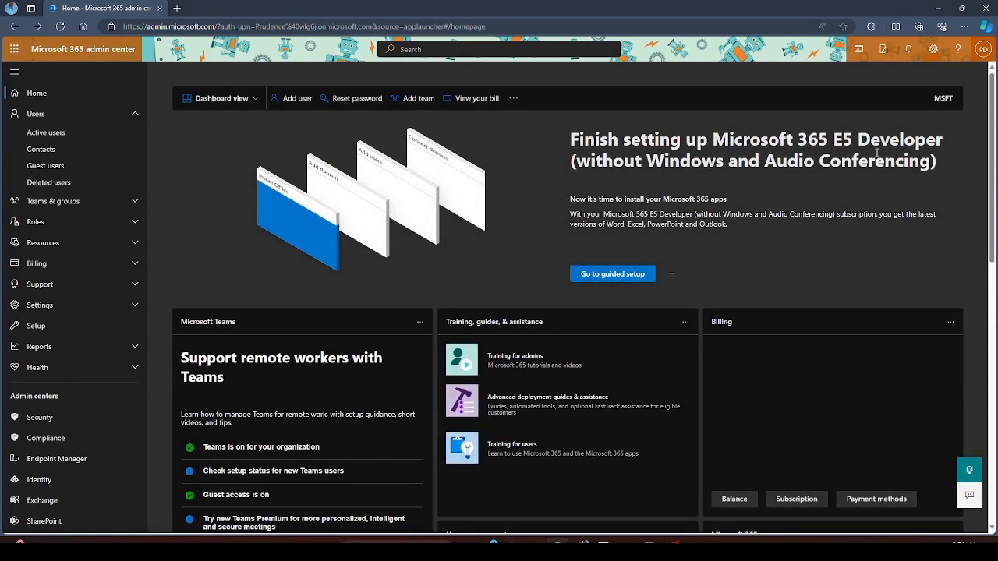
{"action": "key", "text": "ctrl+plus"}
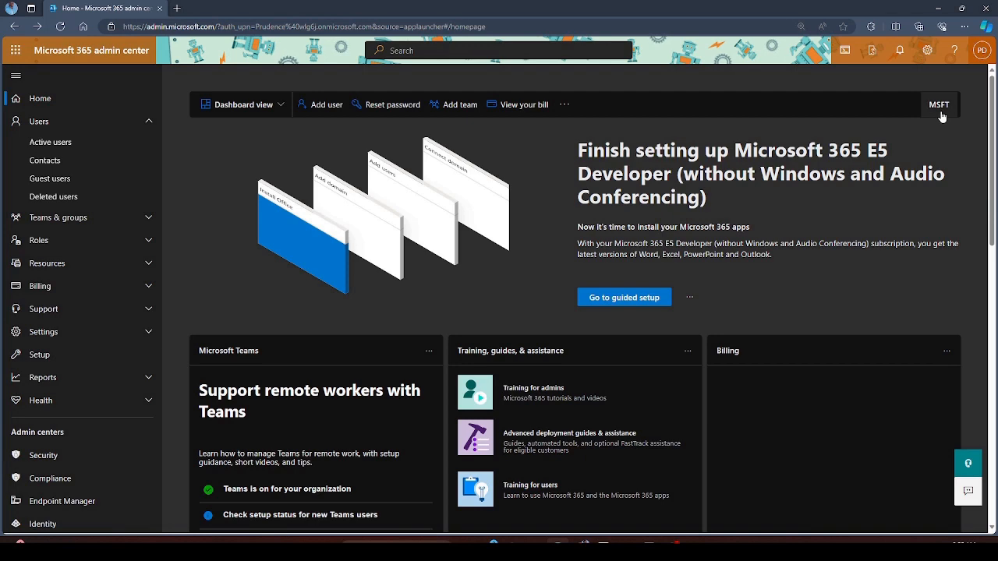
{"action": "left_click", "coordinate": [177, 8]}
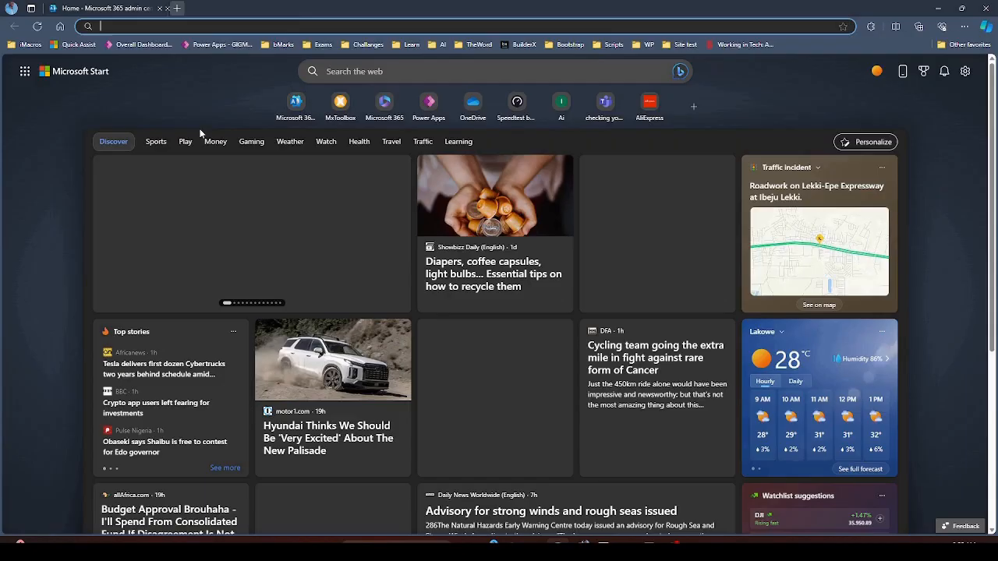
- Search Bing for 'mfst' to see Microsoft's 378.91 USD stock quote, then close that tab
{"action": "type", "text": "mfst"}
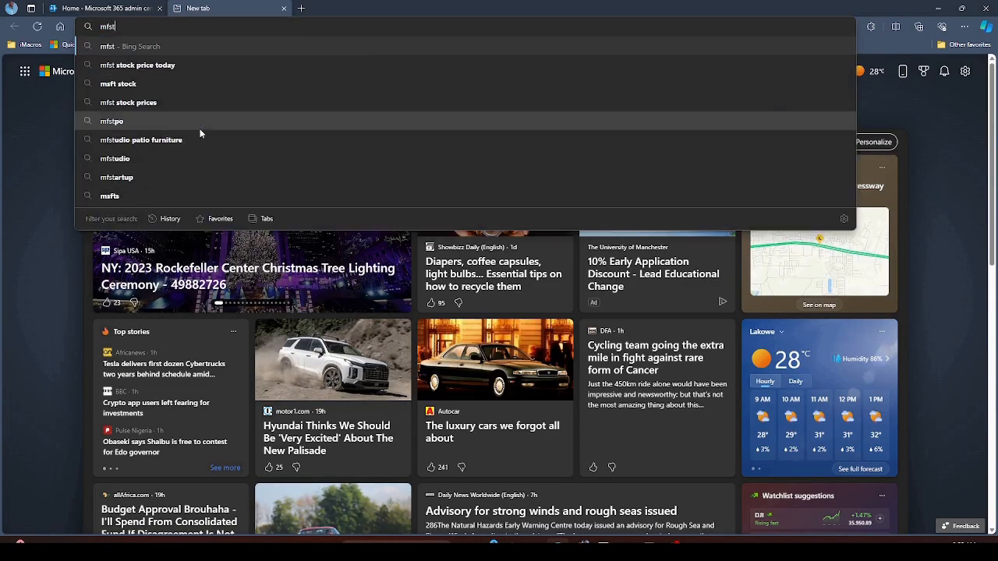
{"action": "key", "text": "Return"}
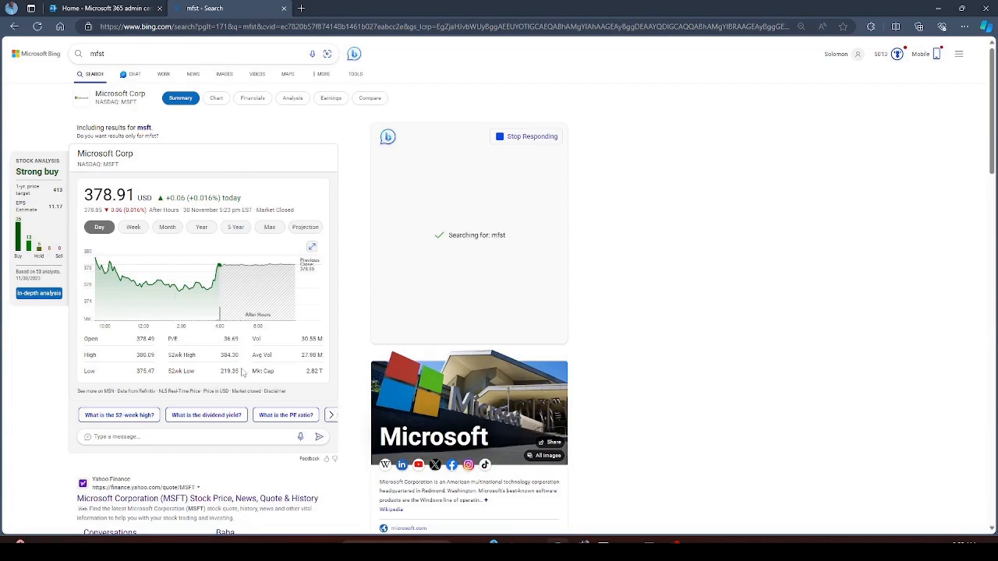
{"action": "scroll", "coordinate": [243, 371], "scroll_direction": "down", "scroll_amount": 4}
{"action": "scroll", "coordinate": [243, 371], "scroll_direction": "up", "scroll_amount": 2}
{"action": "left_click", "coordinate": [282, 10]}
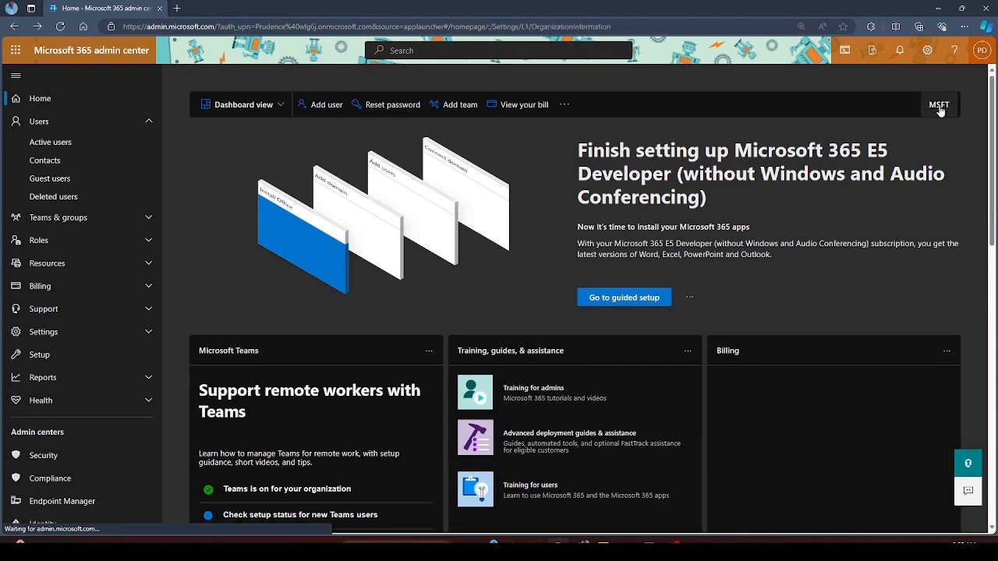
- Open the organization information and close it without changing the organization name
{"action": "left_click", "coordinate": [939, 108]}
{"action": "left_click", "coordinate": [713, 210]}
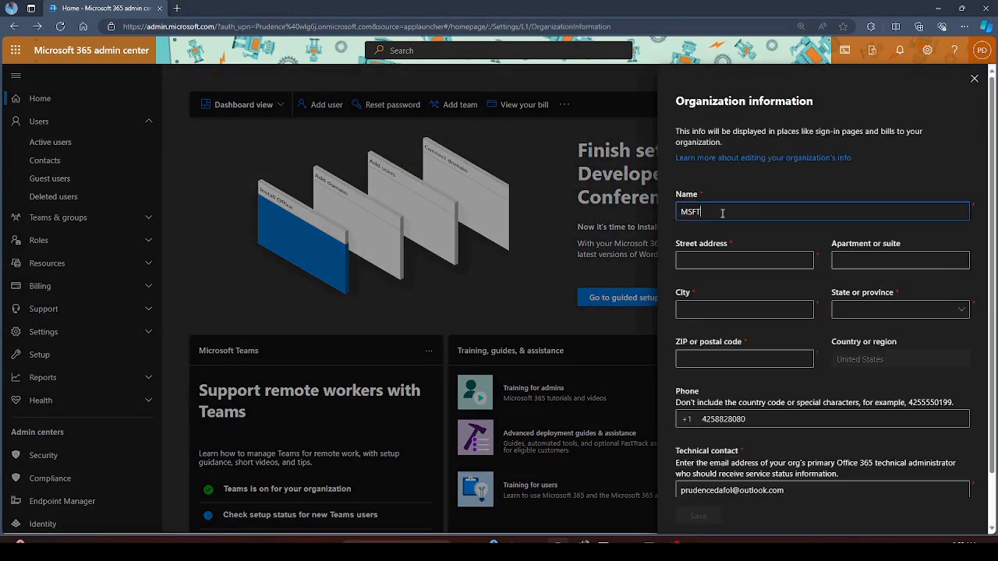
{"action": "left_click", "coordinate": [758, 181]}
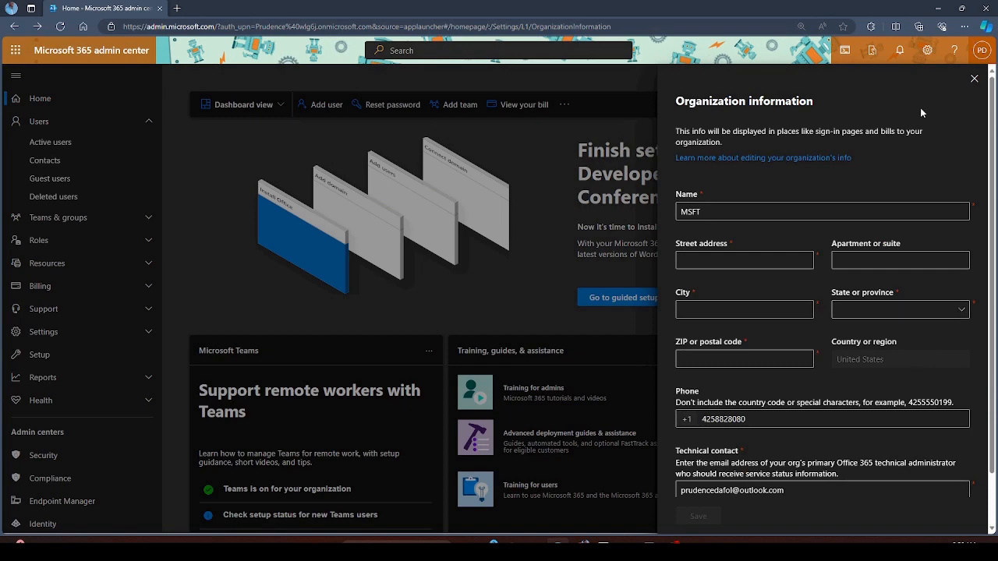
{"action": "left_click", "coordinate": [974, 80]}
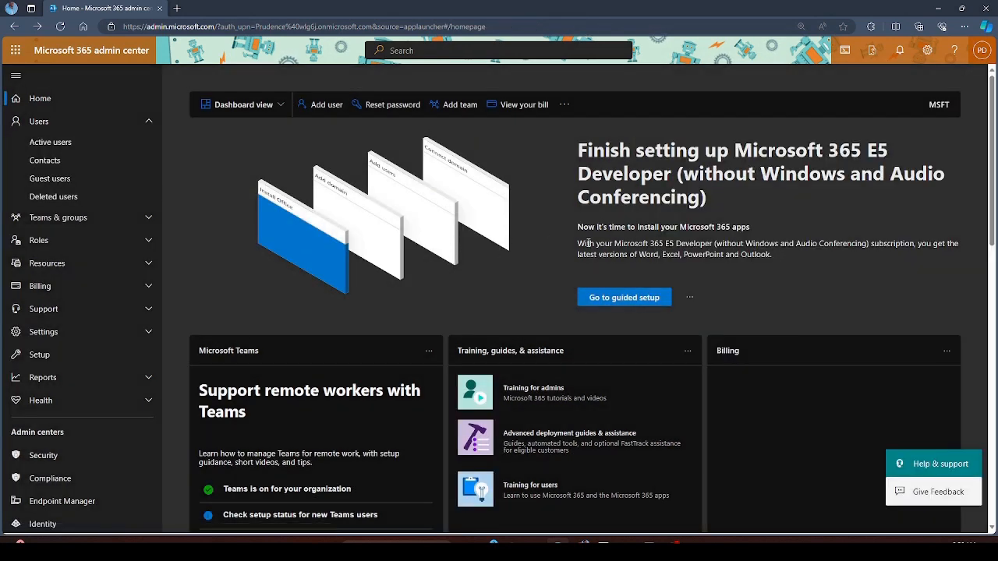
- Scroll through the dark-mode Home dashboard cards and back to the E5 Developer banner
{"action": "scroll", "coordinate": [503, 258], "scroll_direction": "down", "scroll_amount": 2}
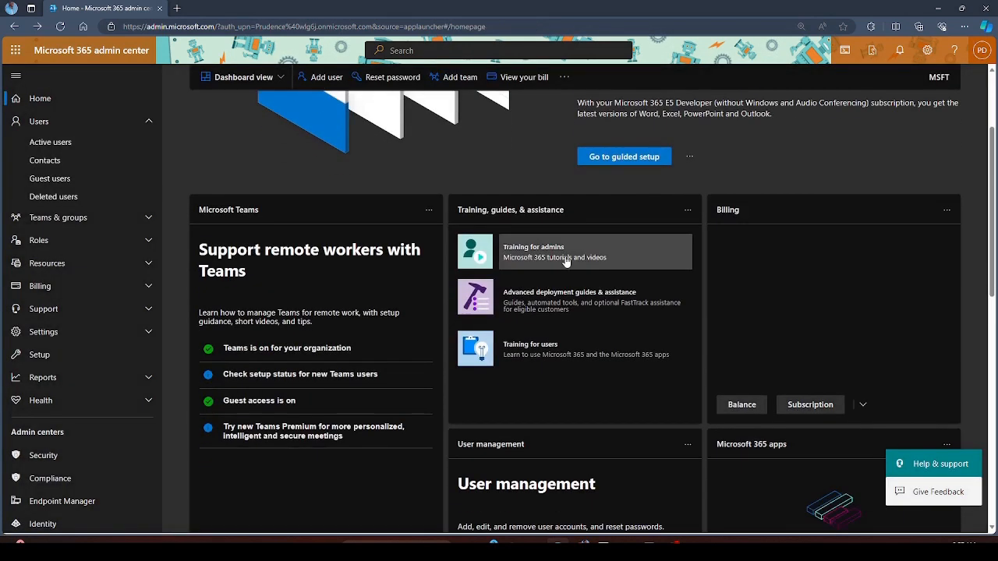
{"action": "scroll", "coordinate": [398, 305], "scroll_direction": "down", "scroll_amount": 2}
{"action": "scroll", "coordinate": [395, 300], "scroll_direction": "up", "scroll_amount": 2}
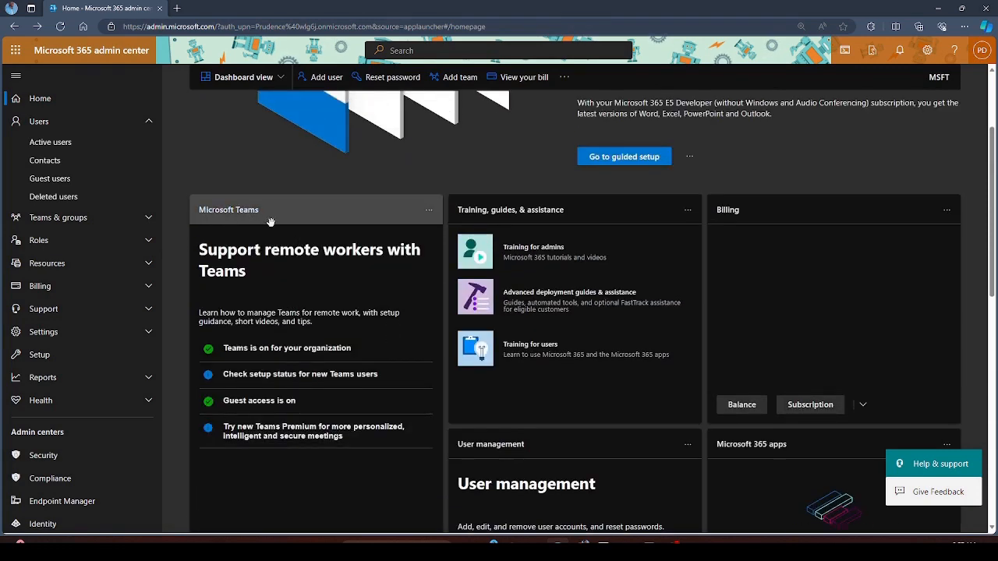
{"action": "scroll", "coordinate": [327, 253], "scroll_direction": "down", "scroll_amount": 2}
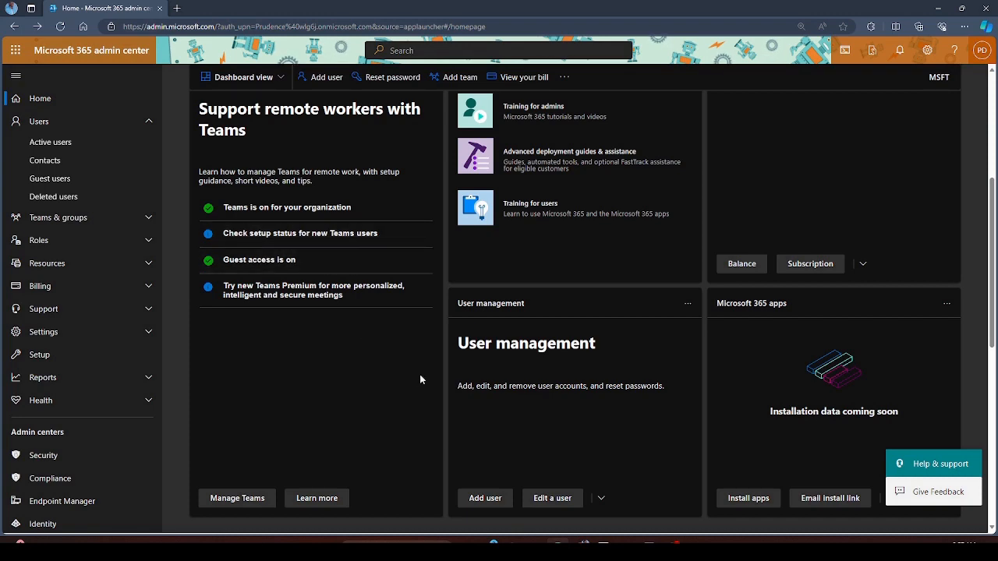
{"action": "scroll", "coordinate": [391, 321], "scroll_direction": "up", "scroll_amount": 2}
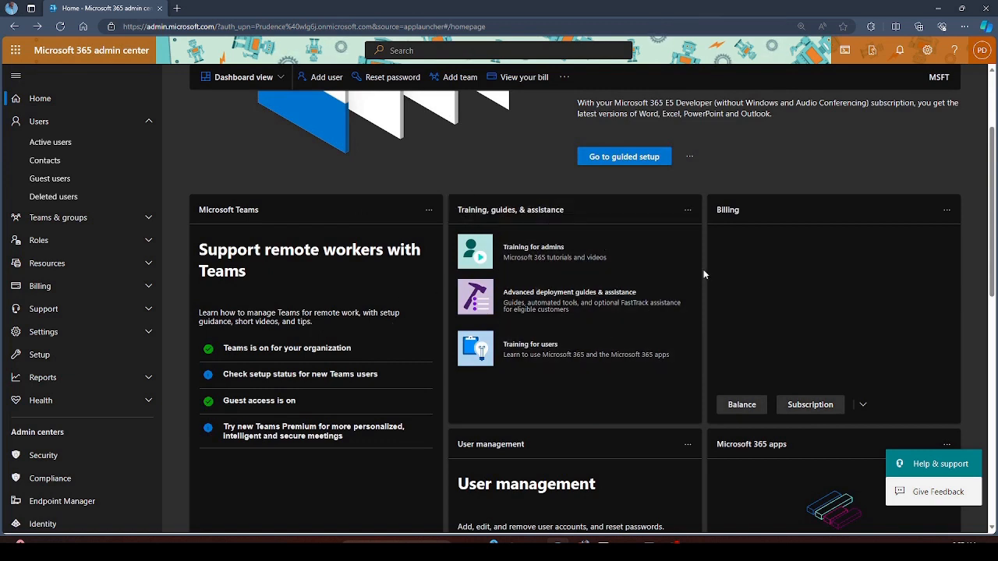
{"action": "scroll", "coordinate": [597, 303], "scroll_direction": "up", "scroll_amount": 2}
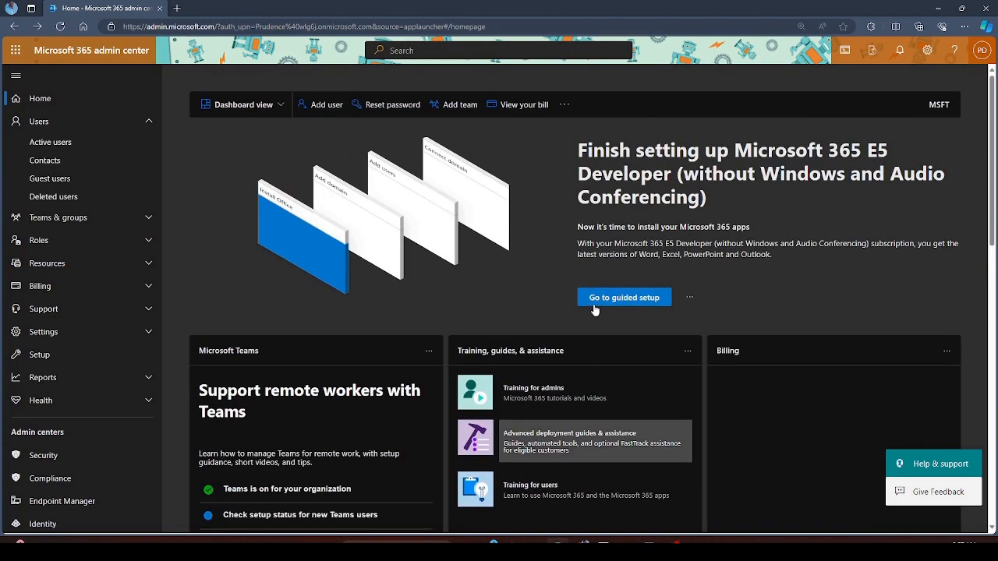
{"action": "scroll", "coordinate": [593, 310], "scroll_direction": "down", "scroll_amount": 4}
{"action": "scroll", "coordinate": [594, 310], "scroll_direction": "down", "scroll_amount": 6}
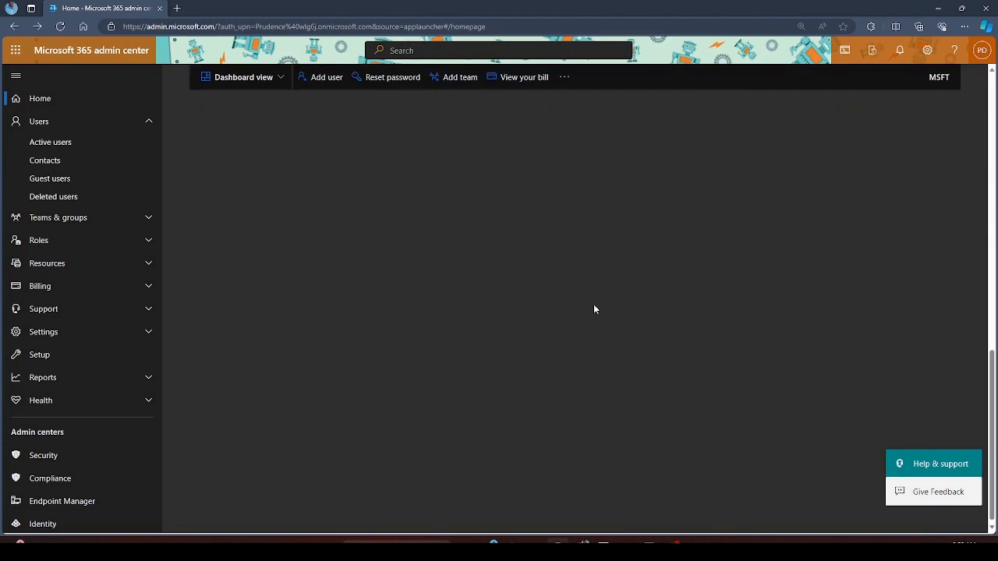
{"action": "scroll", "coordinate": [594, 309], "scroll_direction": "up", "scroll_amount": 8}
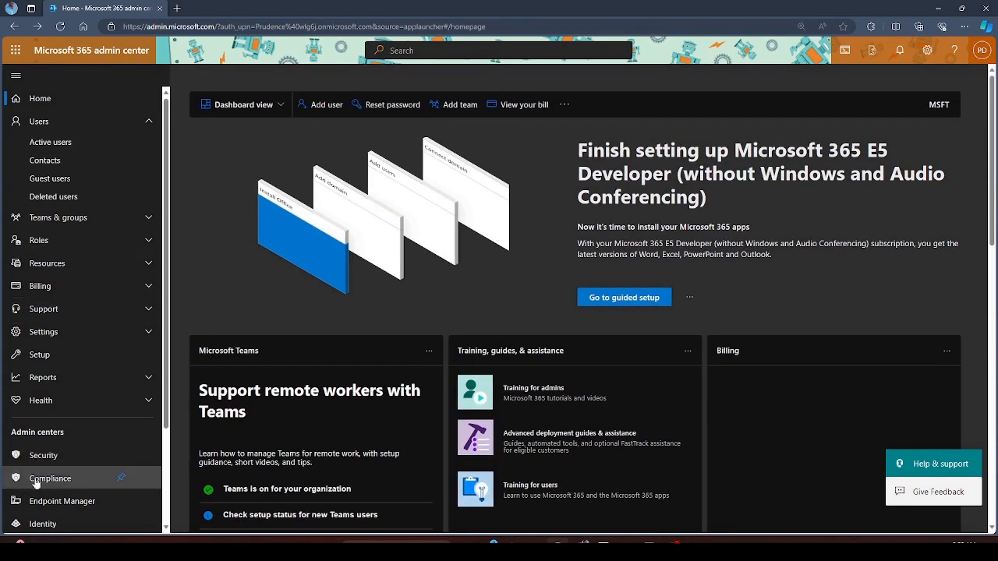
{"action": "scroll", "coordinate": [88, 475], "scroll_direction": "down", "scroll_amount": 2}
{"action": "scroll", "coordinate": [85, 339], "scroll_direction": "up", "scroll_amount": 3}
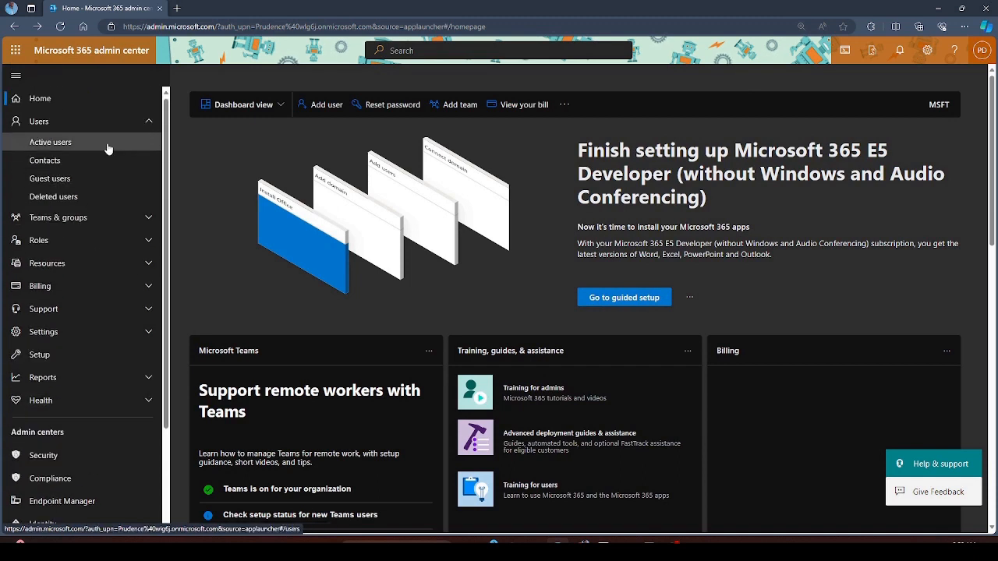
- Under Settings > Domains, view the wlg6j.onmicrosoft.com domain, then start Add domain
{"action": "left_click", "coordinate": [148, 123]}
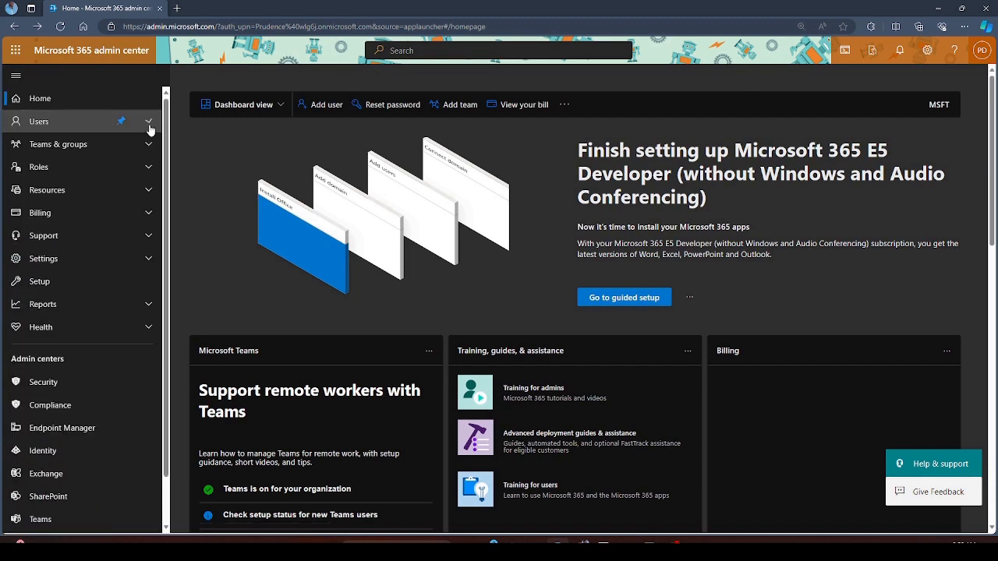
{"action": "left_click", "coordinate": [55, 260]}
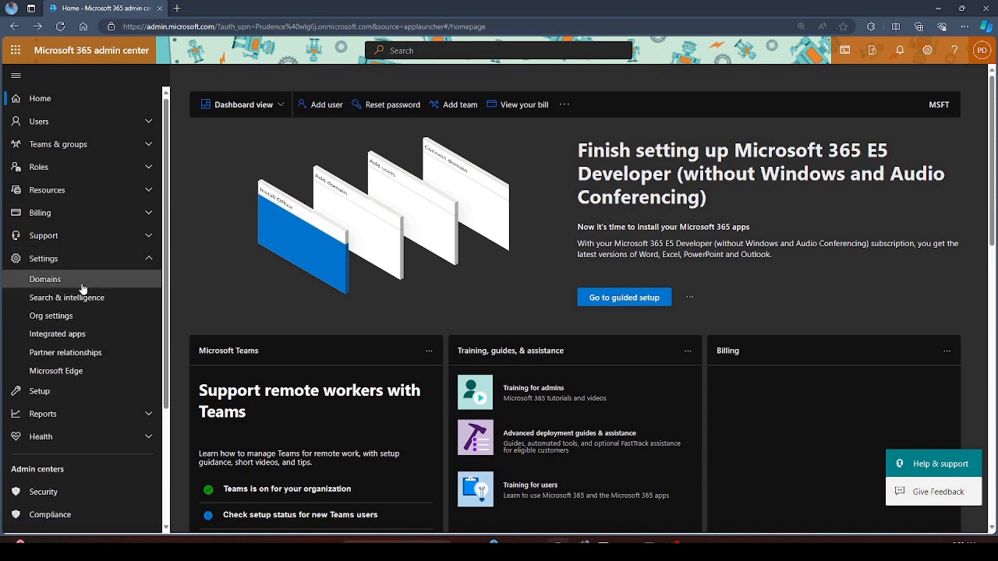
{"action": "left_click", "coordinate": [82, 285]}
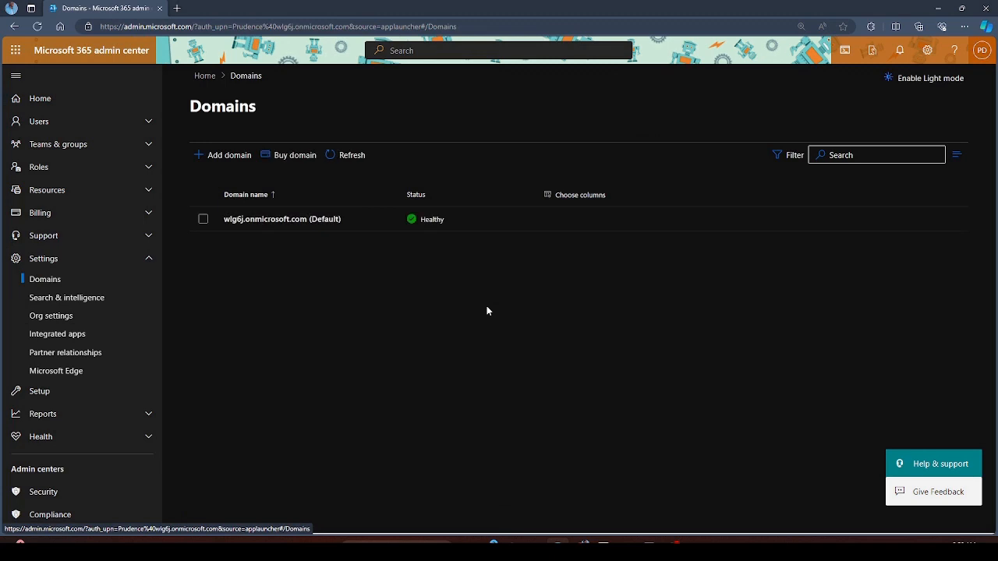
{"action": "left_click", "coordinate": [275, 220]}
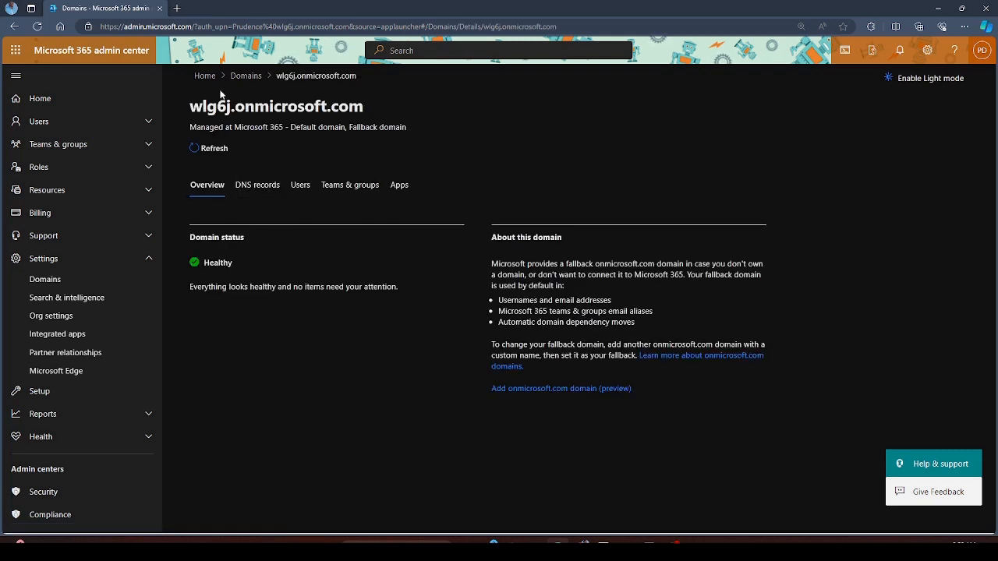
{"action": "left_click", "coordinate": [245, 75]}
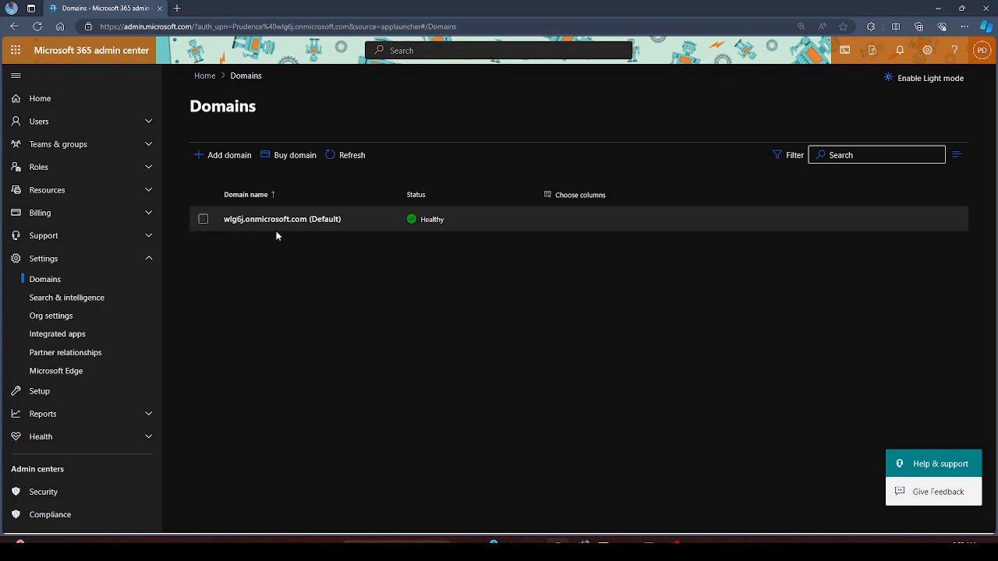
{"action": "left_click", "coordinate": [224, 155]}
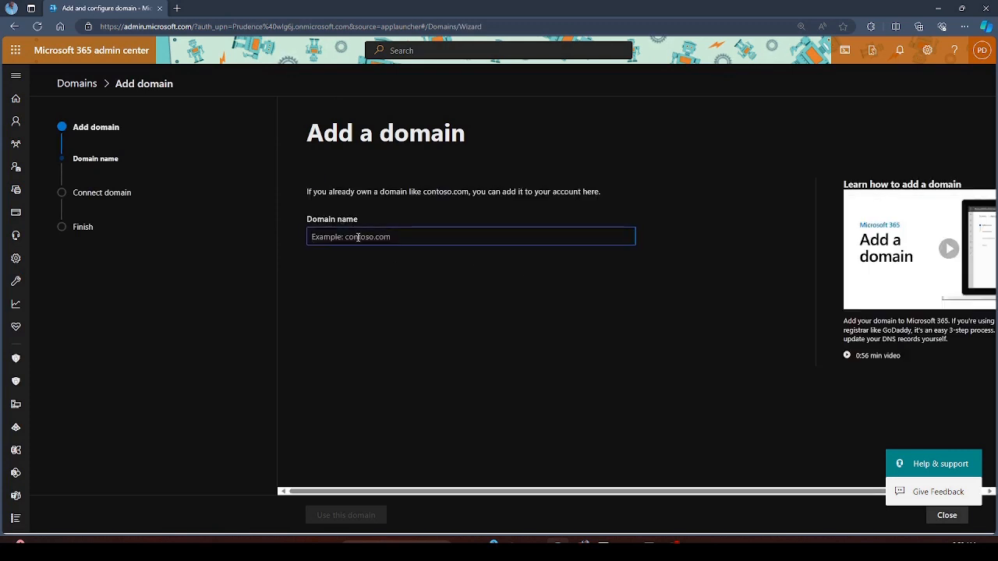
- Enter contoso.com as the domain name and submit it with Use this domain
{"action": "type", "text": "contoso.com"}
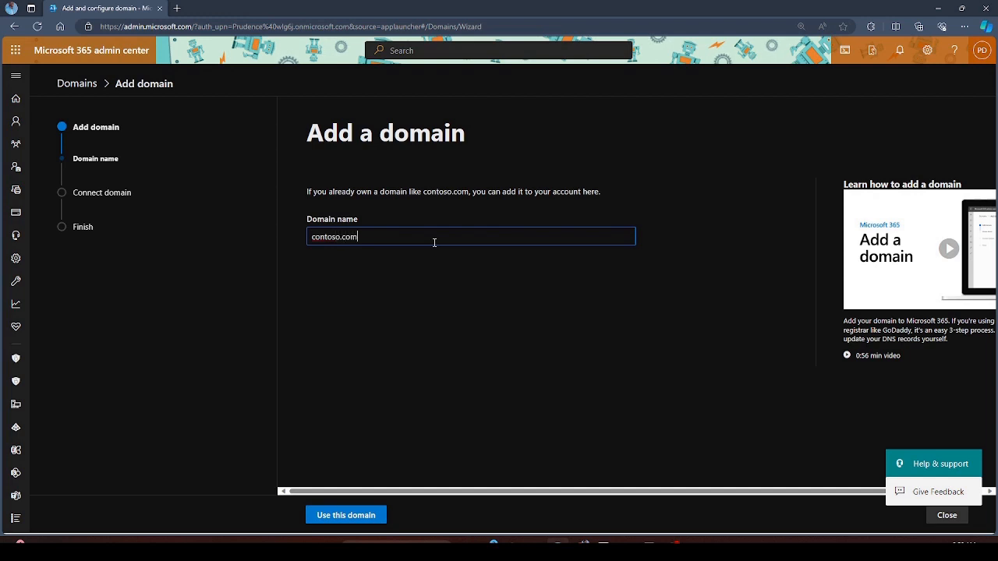
{"action": "left_click", "coordinate": [379, 511]}
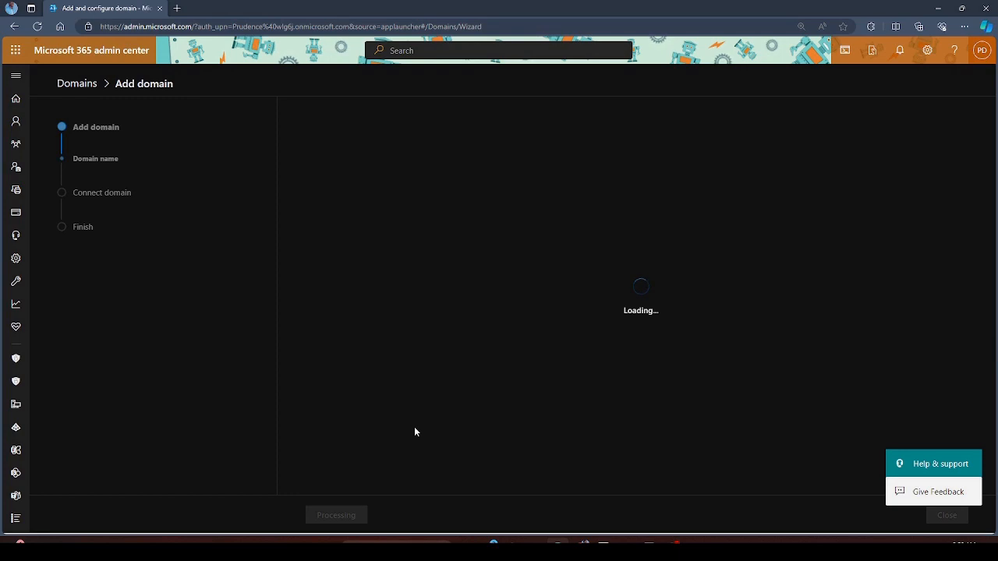
{"action": "left_click", "coordinate": [178, 8]}
- Visit contoso.com in the new tab, landing on the Microsoft home page
{"action": "type", "text": "contoso"}
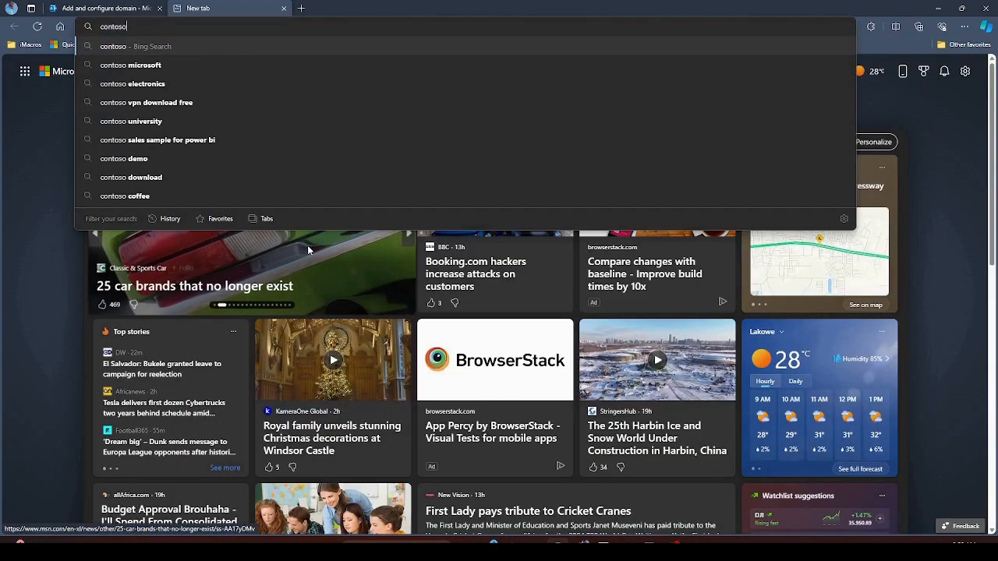
{"action": "type", "text": ".com"}
{"action": "key", "text": "Return"}
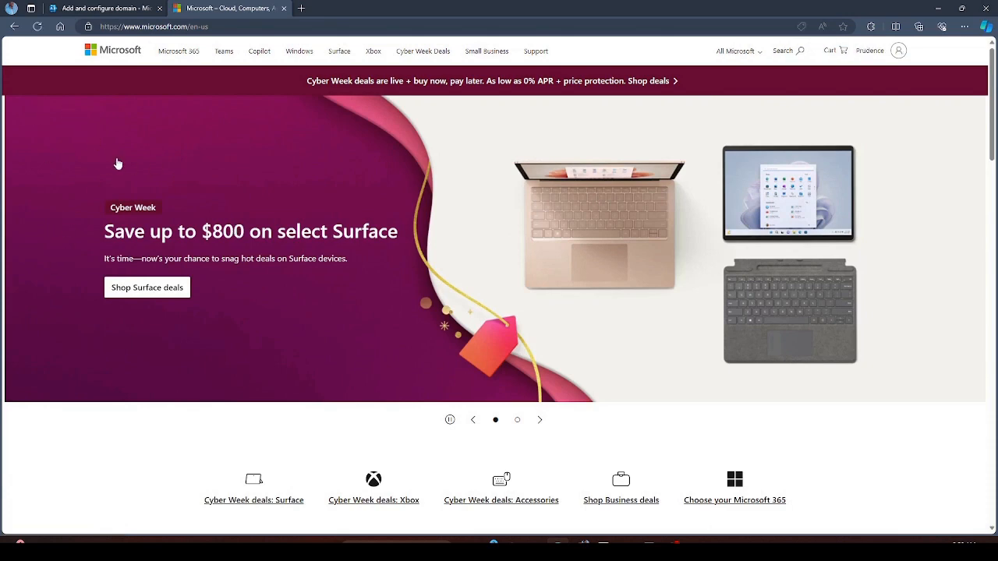
- Try verifying contoso.com by TXT record, then close the add-domain wizard after verification fails
{"action": "left_click", "coordinate": [124, 6]}
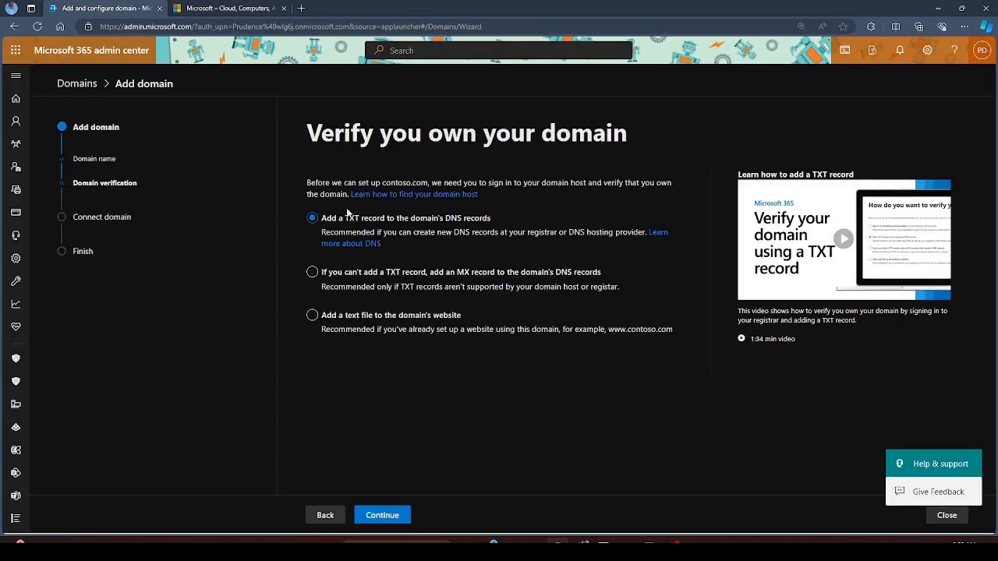
{"action": "left_click", "coordinate": [386, 516]}
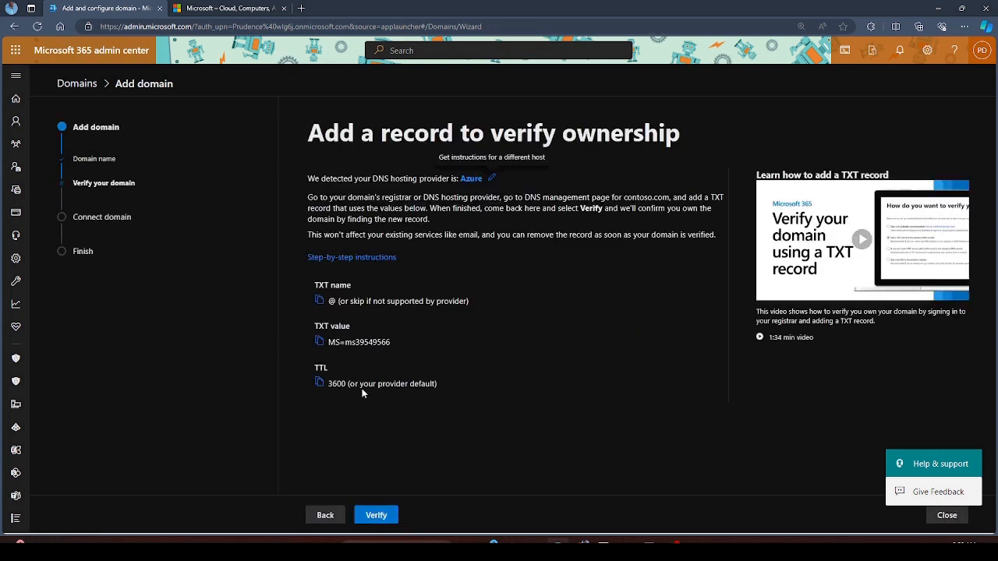
{"action": "left_click", "coordinate": [376, 515]}
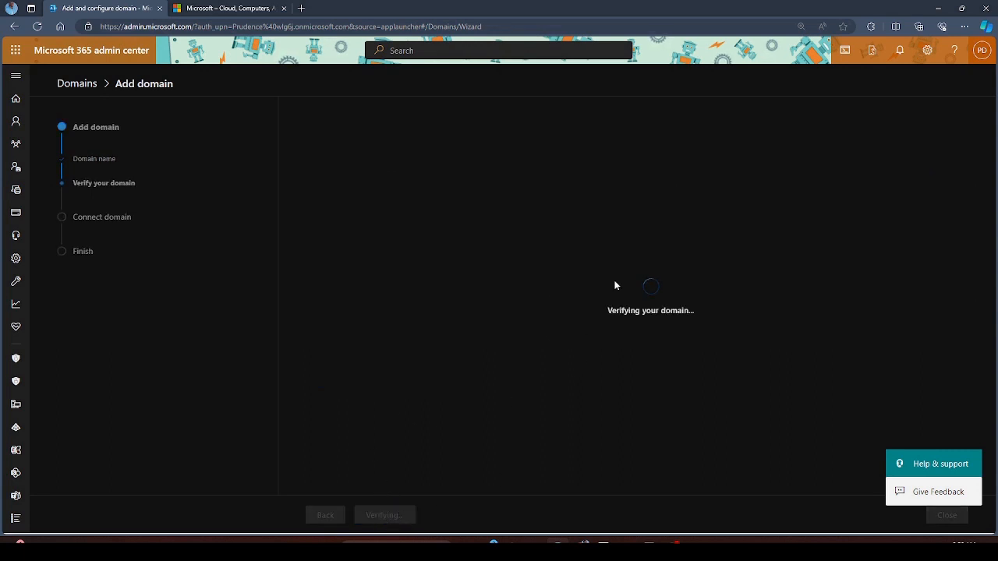
{"action": "triple_click", "coordinate": [617, 312]}
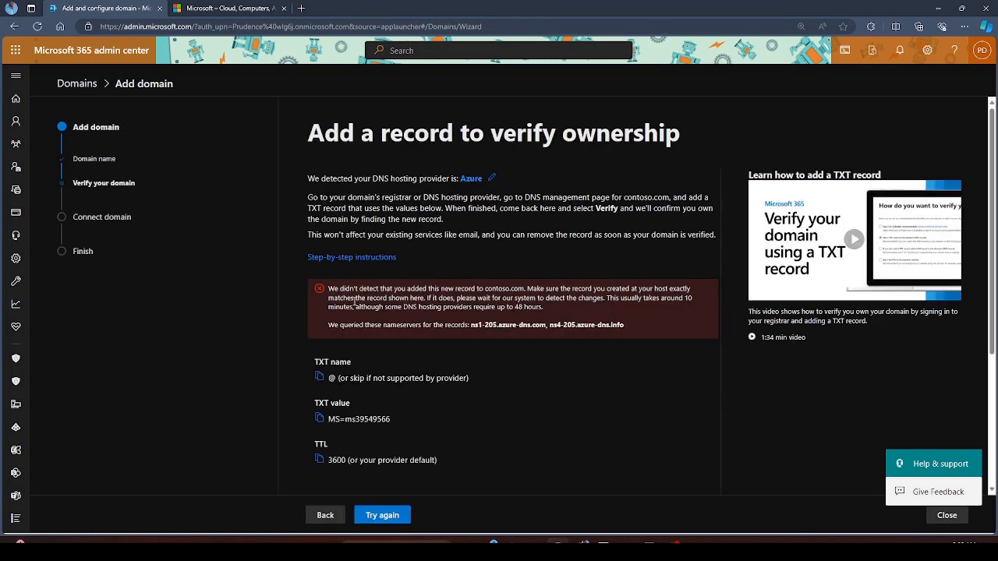
{"action": "left_click_drag", "start_coordinate": [328, 288], "coordinate": [648, 341]}
{"action": "left_click", "coordinate": [594, 417]}
{"action": "left_click", "coordinate": [946, 516]}
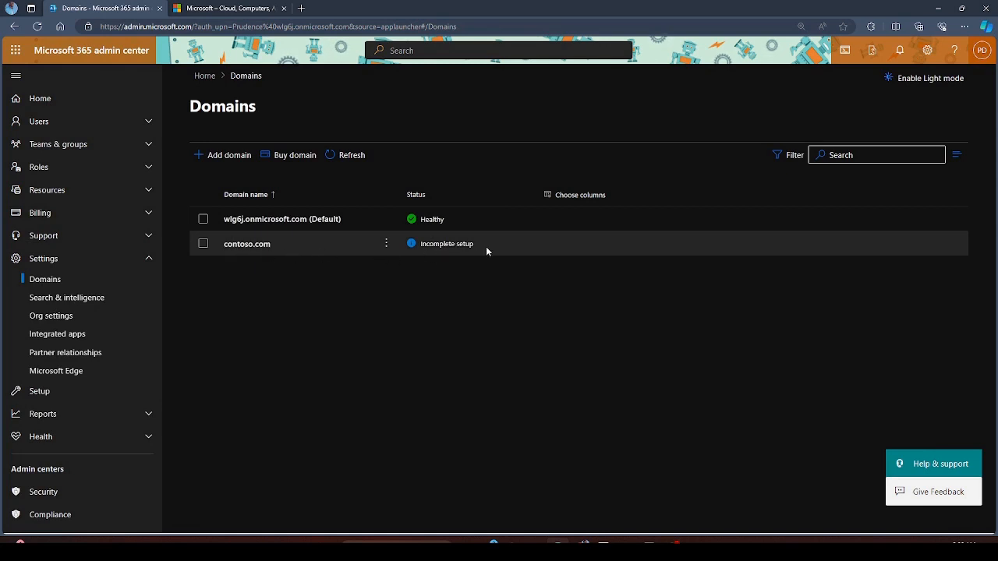
- Remove the contoso.com domain through its More actions menu and confirm the removal
{"action": "left_click", "coordinate": [386, 243]}
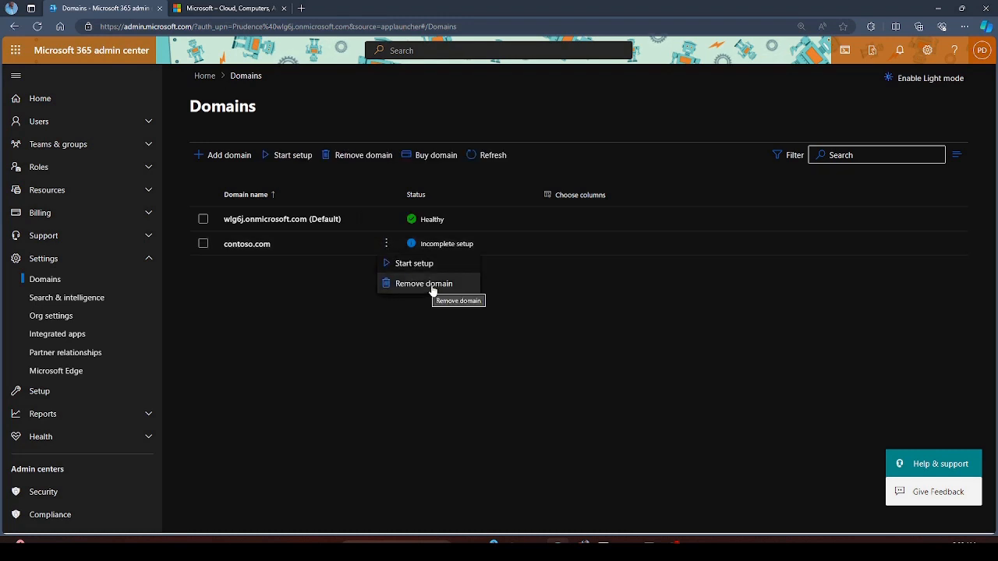
{"action": "left_click", "coordinate": [417, 285]}
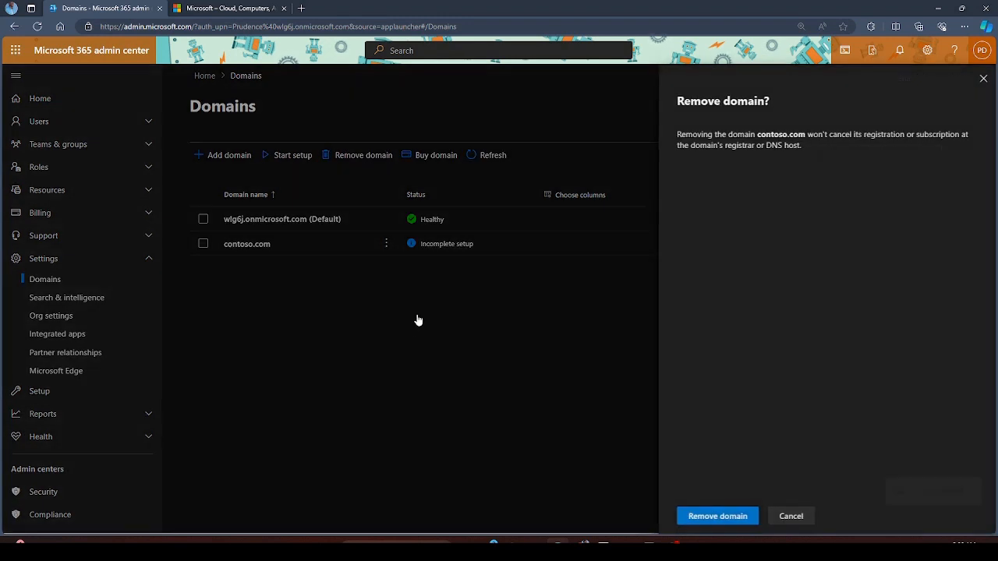
{"action": "left_click", "coordinate": [730, 520]}
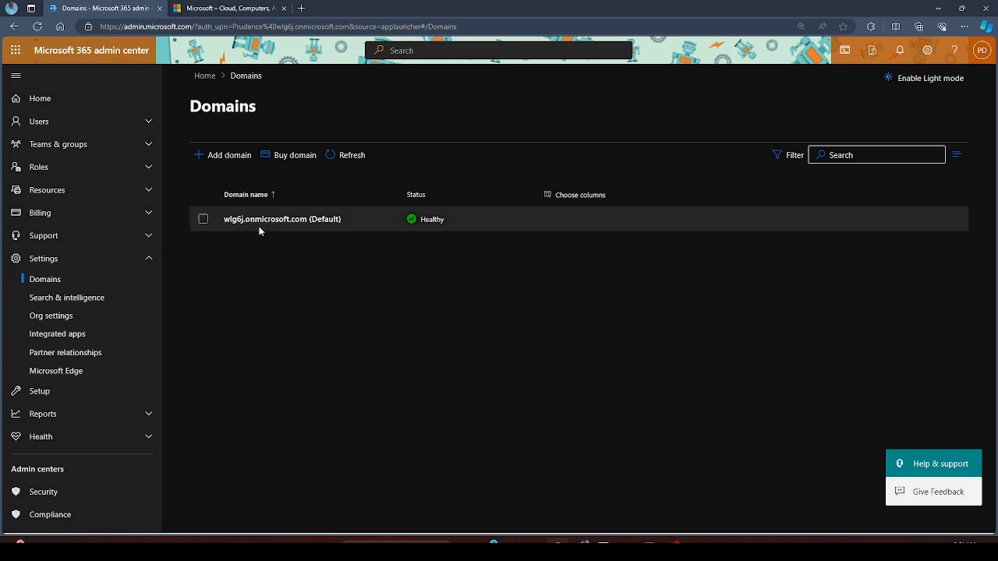
- Go to Users > Active users and scroll through the tenant's user list
{"action": "left_click", "coordinate": [67, 125]}
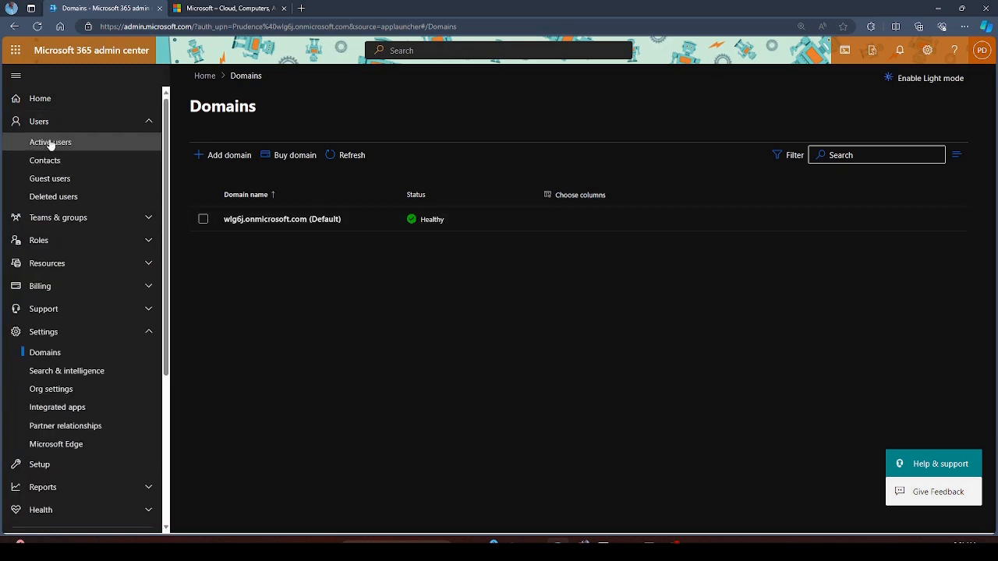
{"action": "left_click", "coordinate": [70, 147]}
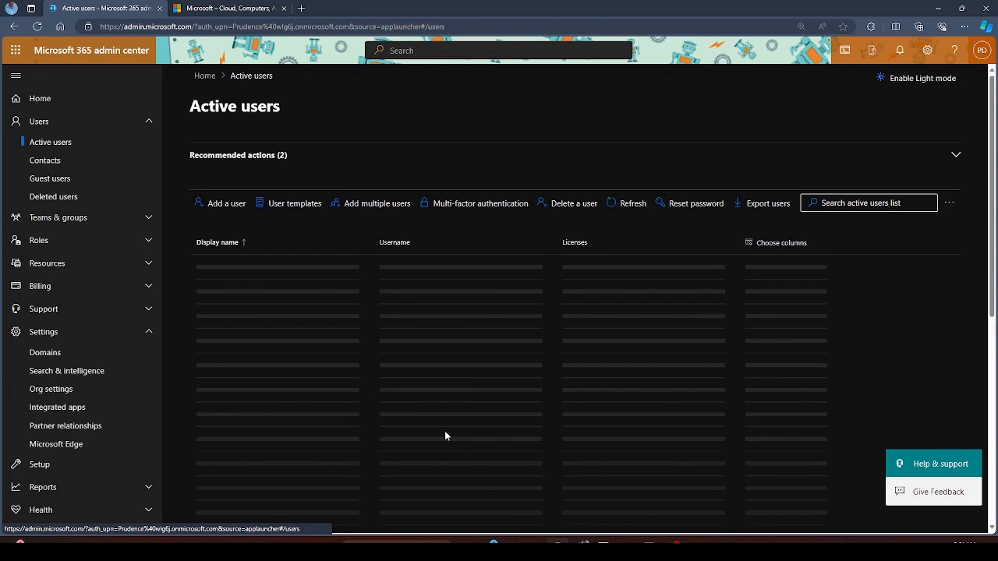
{"action": "scroll", "coordinate": [333, 315], "scroll_direction": "down", "scroll_amount": 4}
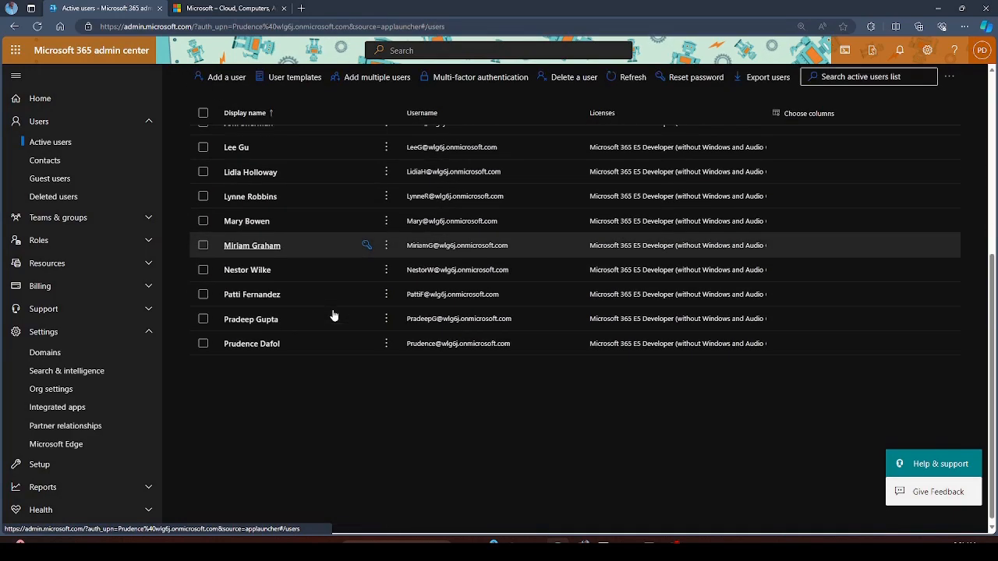
{"action": "scroll", "coordinate": [332, 315], "scroll_direction": "up", "scroll_amount": 5}
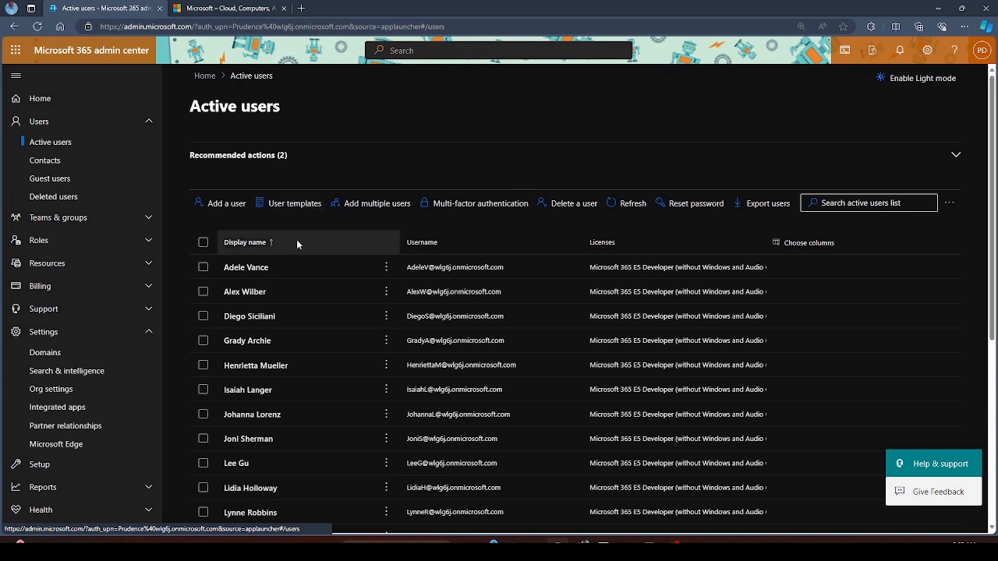
- Start adding multiple users, try the first row's name and domain fields, then go back to Active users
{"action": "left_click", "coordinate": [374, 207]}
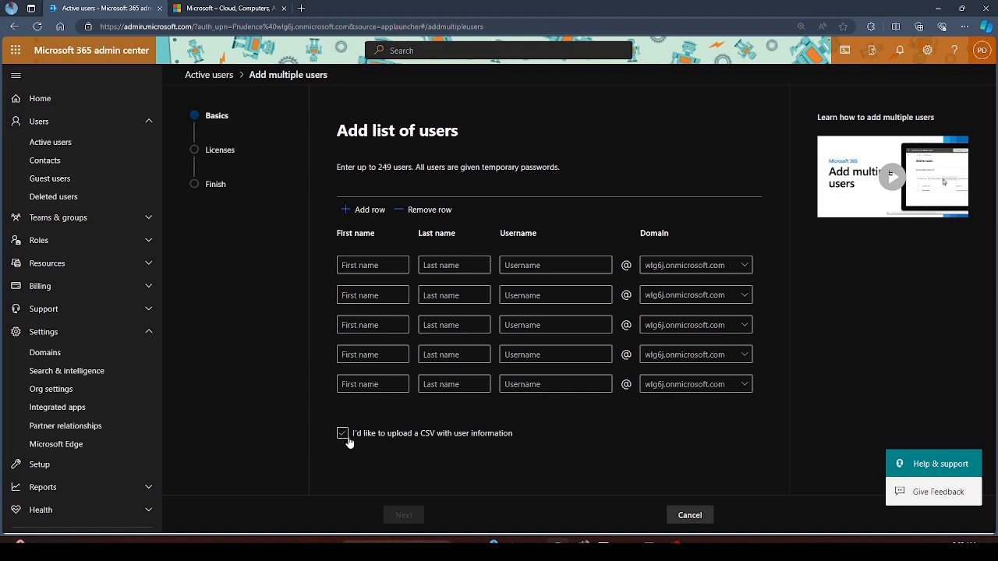
{"action": "left_click", "coordinate": [395, 269]}
{"action": "left_click", "coordinate": [454, 265]}
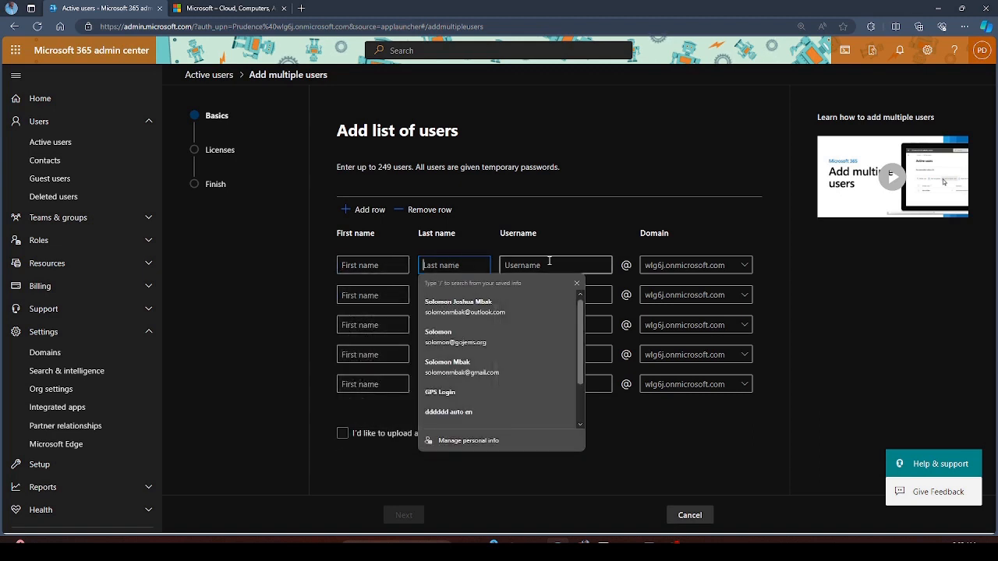
{"action": "left_click", "coordinate": [549, 262]}
{"action": "left_click", "coordinate": [677, 200]}
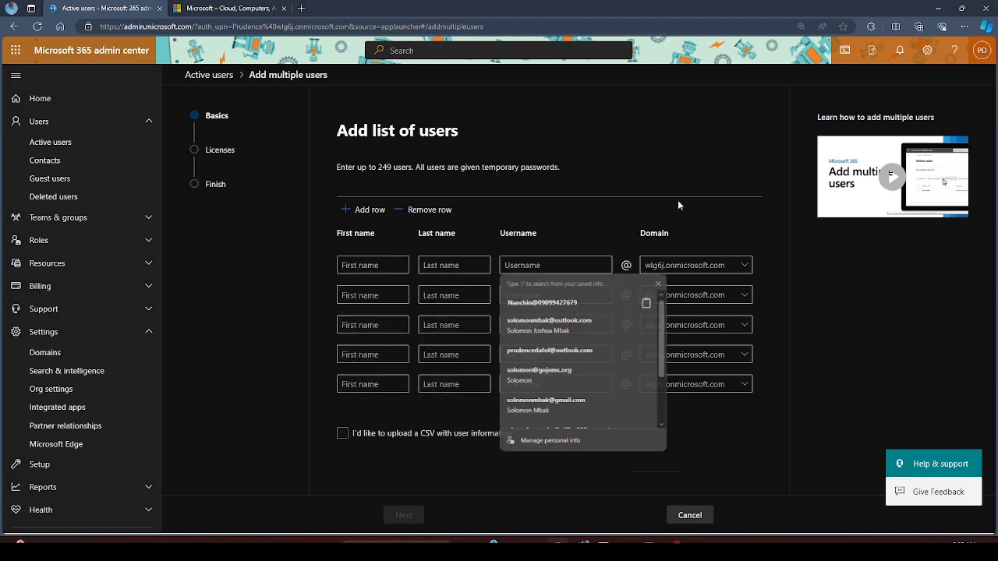
{"action": "left_click", "coordinate": [747, 269]}
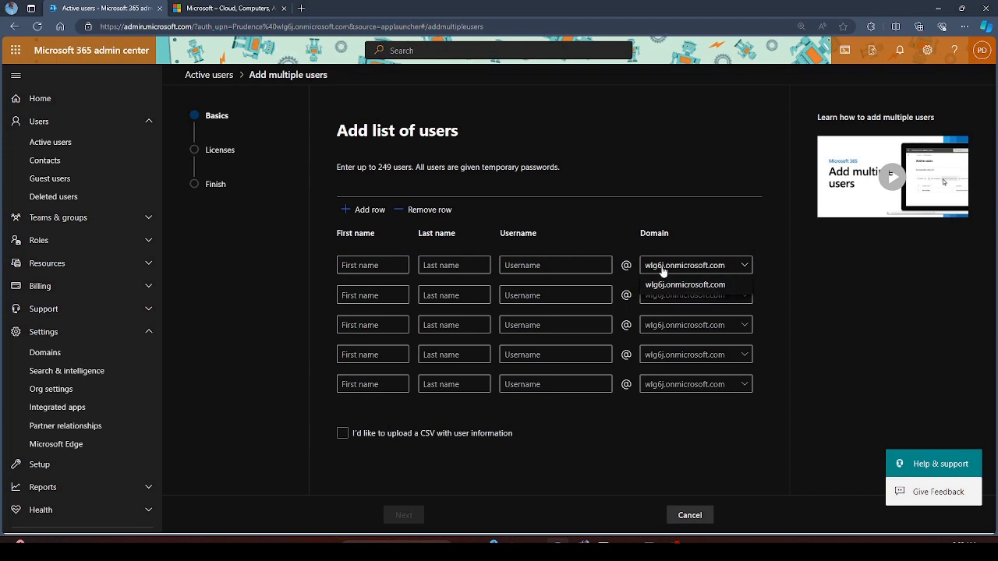
{"action": "left_click", "coordinate": [810, 288]}
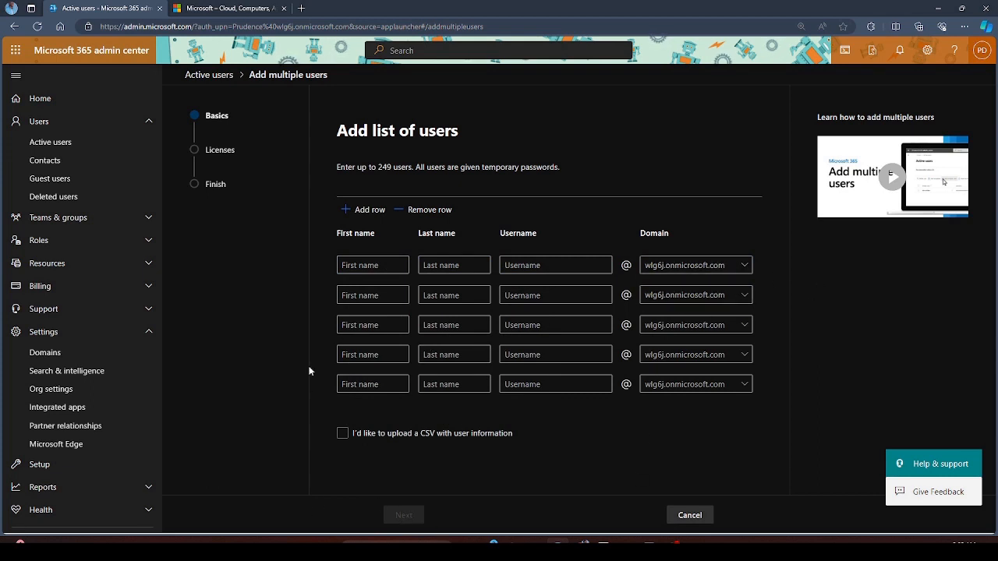
{"action": "left_click", "coordinate": [61, 142]}
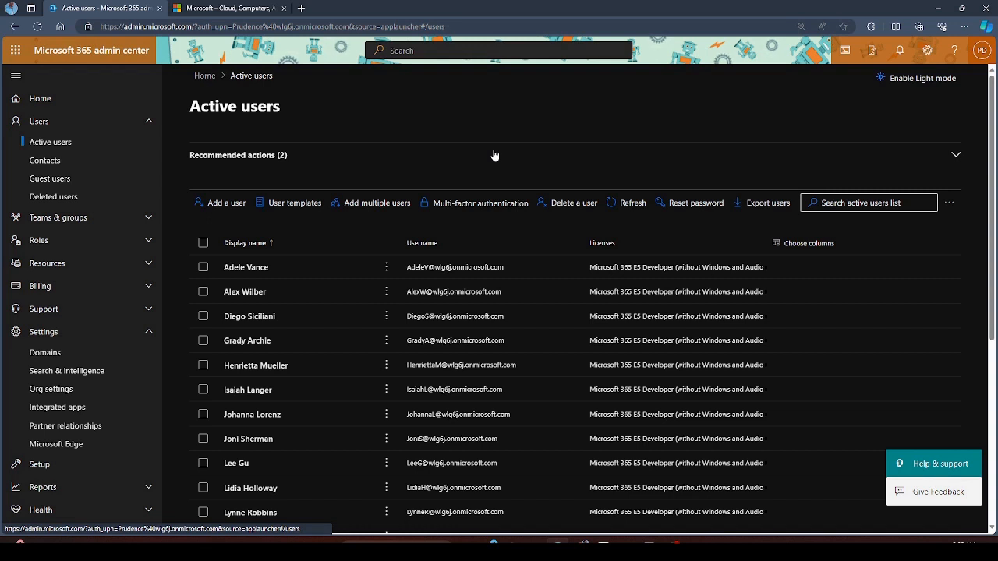
{"action": "left_click", "coordinate": [986, 28]}
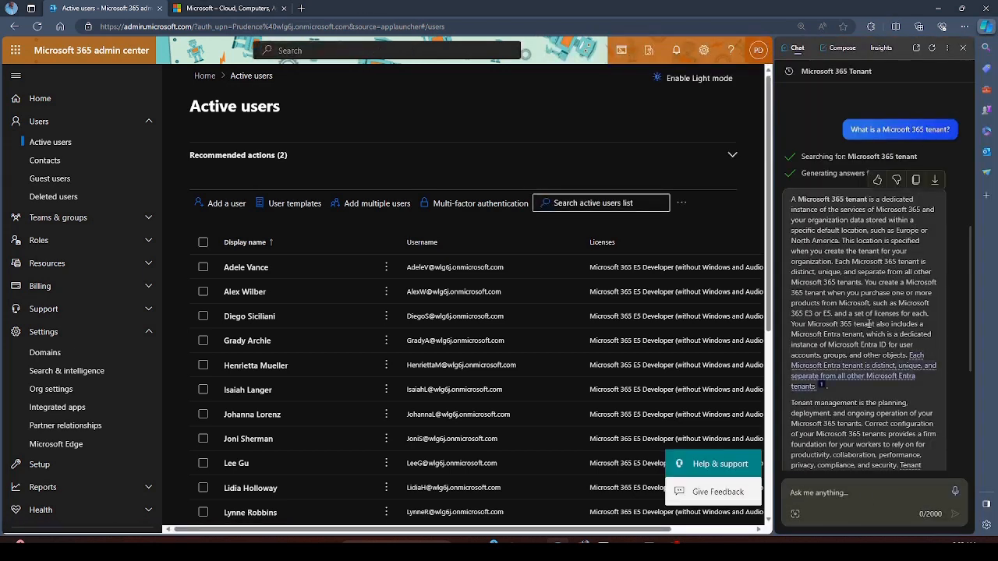
{"action": "left_click", "coordinate": [963, 51]}
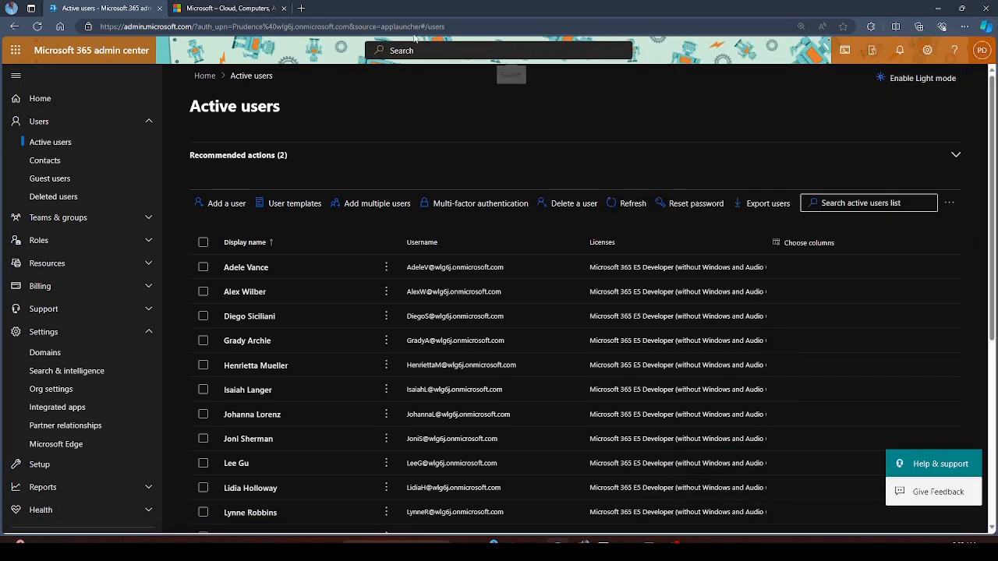
{"action": "left_click", "coordinate": [303, 9]}
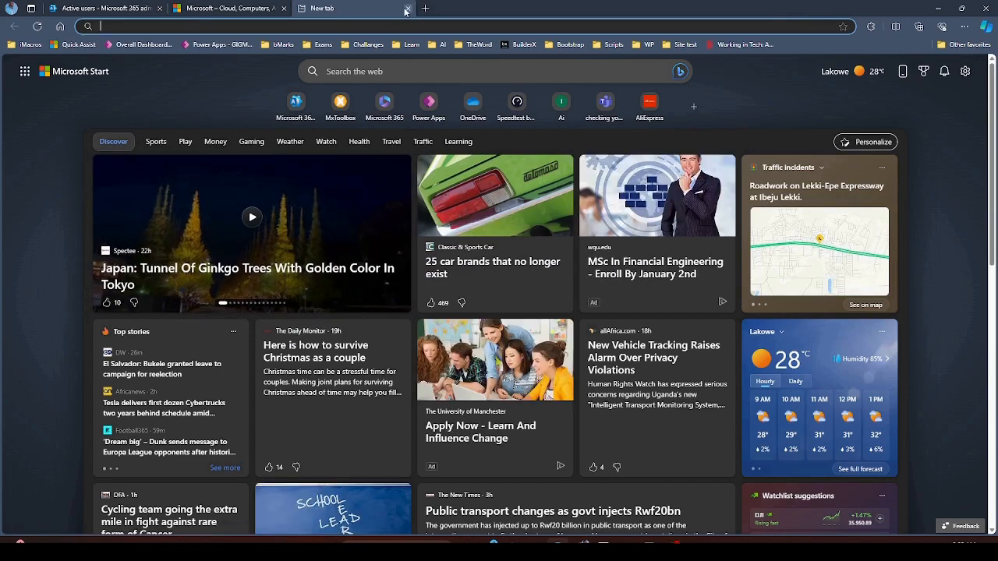
{"action": "left_click", "coordinate": [406, 9]}
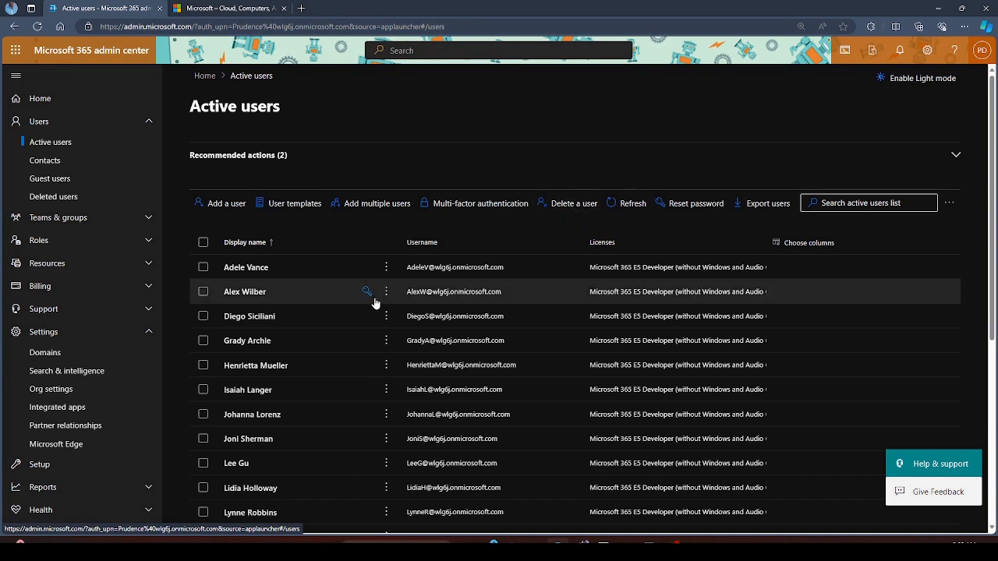
- Delete the second user in the list without giving anyone access to their OneDrive files
{"action": "left_click", "coordinate": [574, 204]}
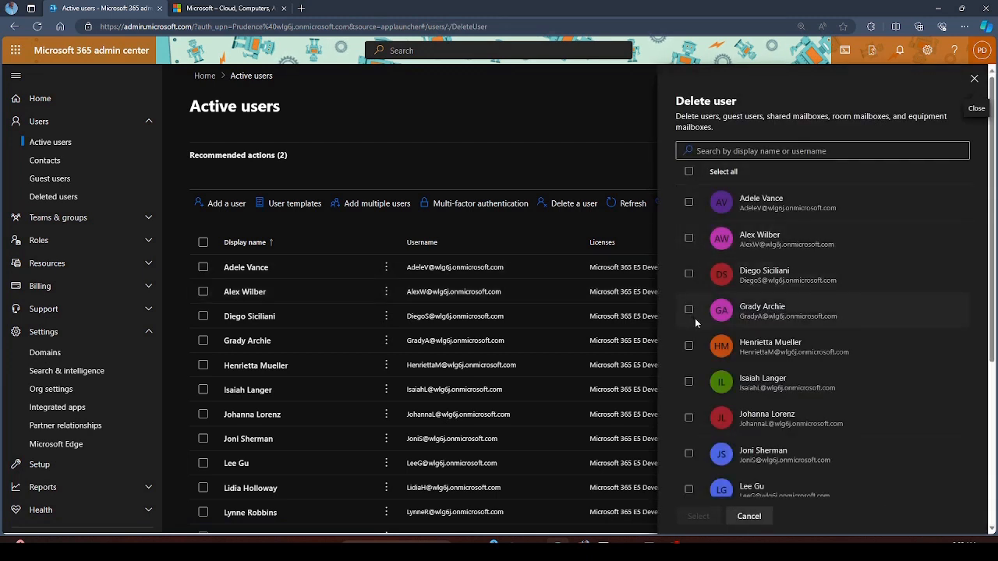
{"action": "left_click", "coordinate": [689, 238]}
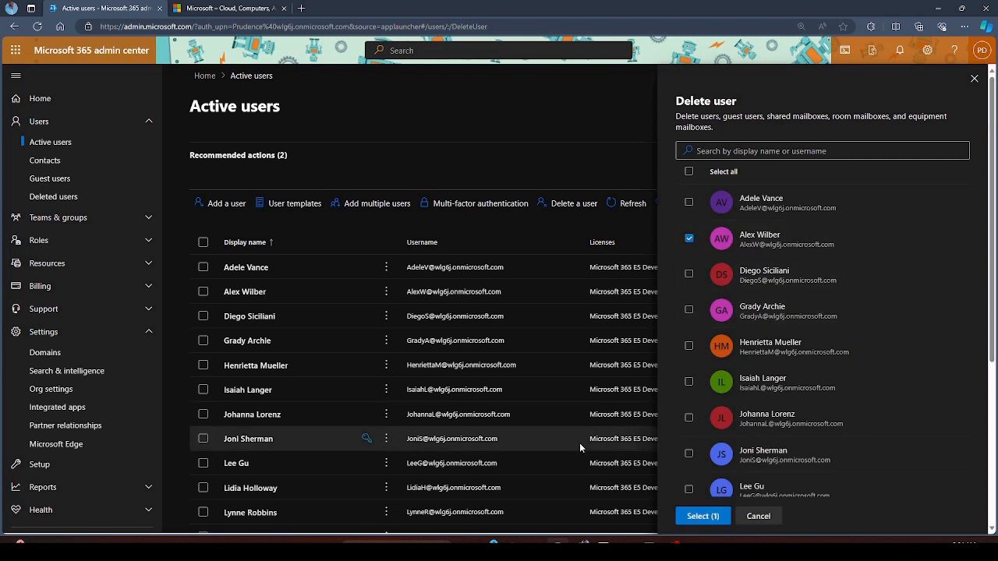
{"action": "left_click", "coordinate": [701, 516]}
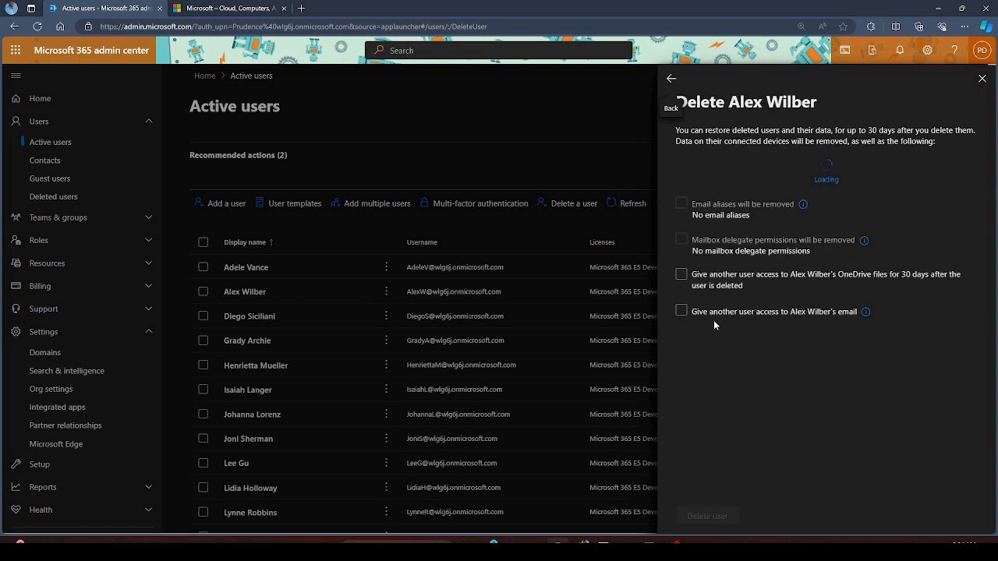
{"action": "left_click", "coordinate": [714, 326]}
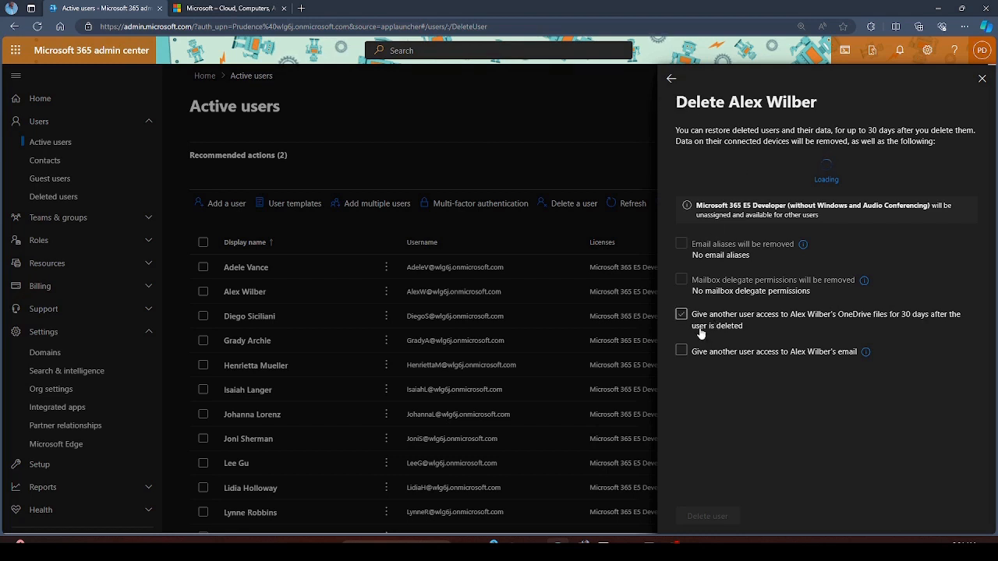
{"action": "left_click", "coordinate": [699, 330]}
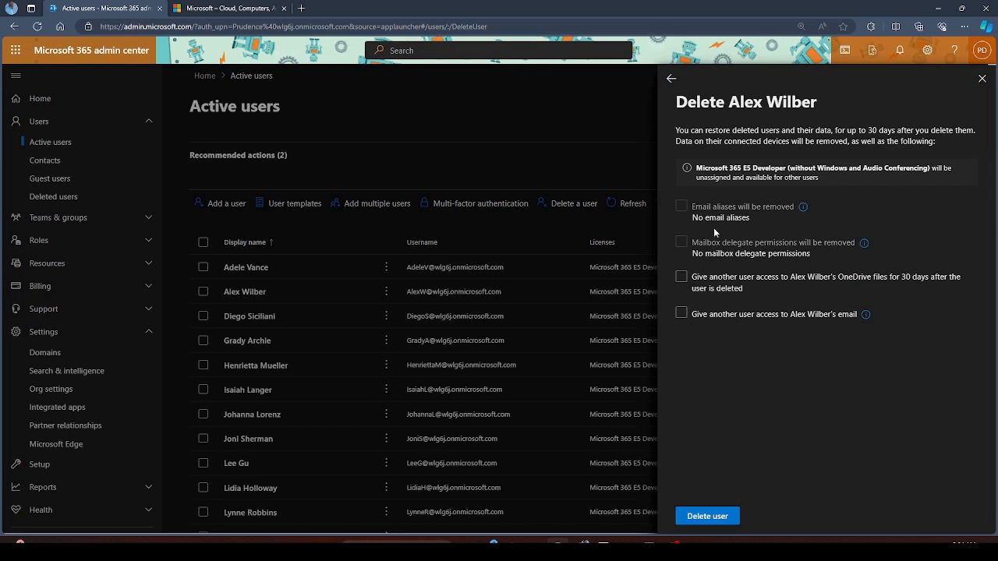
{"action": "left_click", "coordinate": [709, 517]}
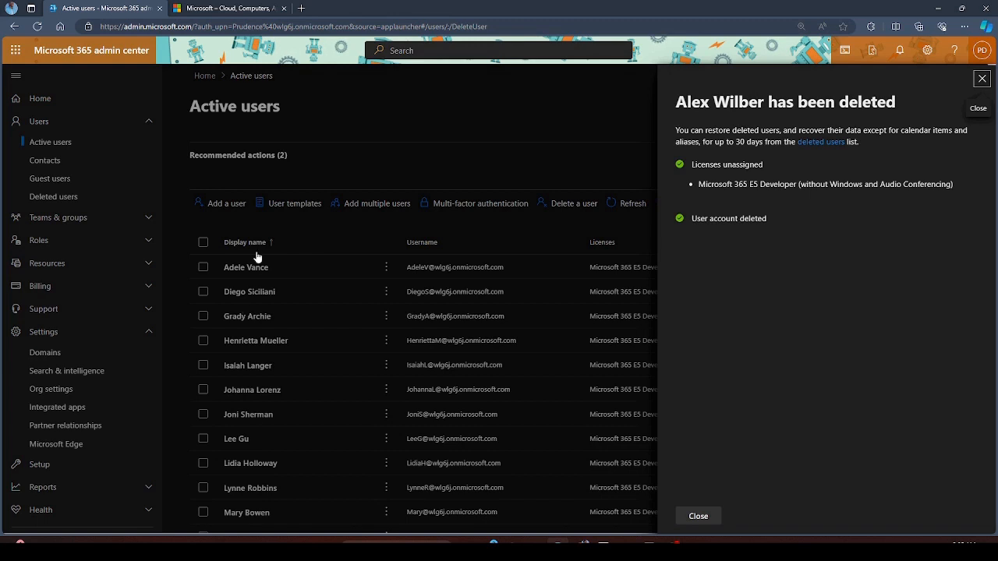
{"action": "left_click", "coordinate": [698, 517]}
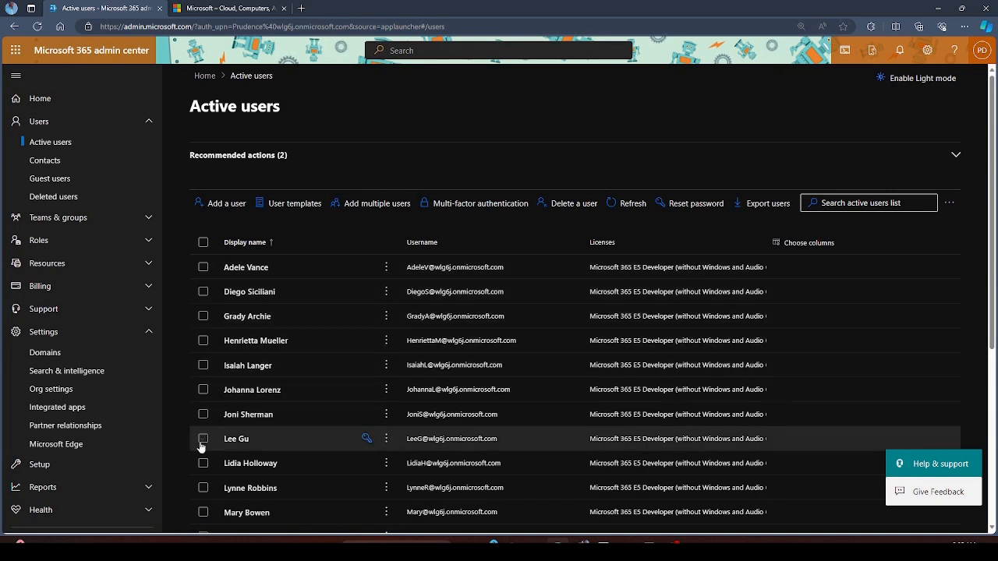
- Select the fifth user in Active users and delete that account
{"action": "left_click", "coordinate": [203, 365]}
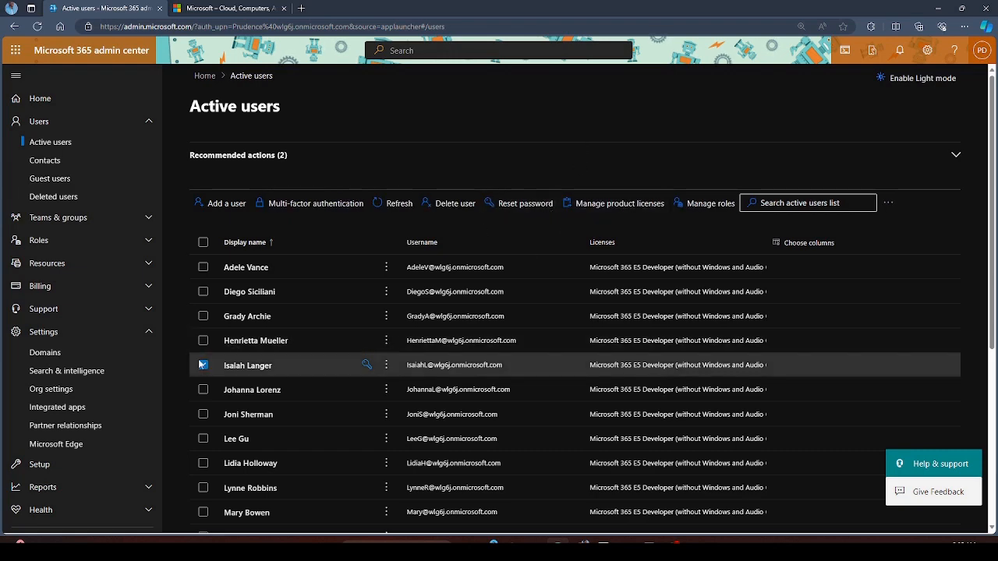
{"action": "left_click", "coordinate": [450, 203]}
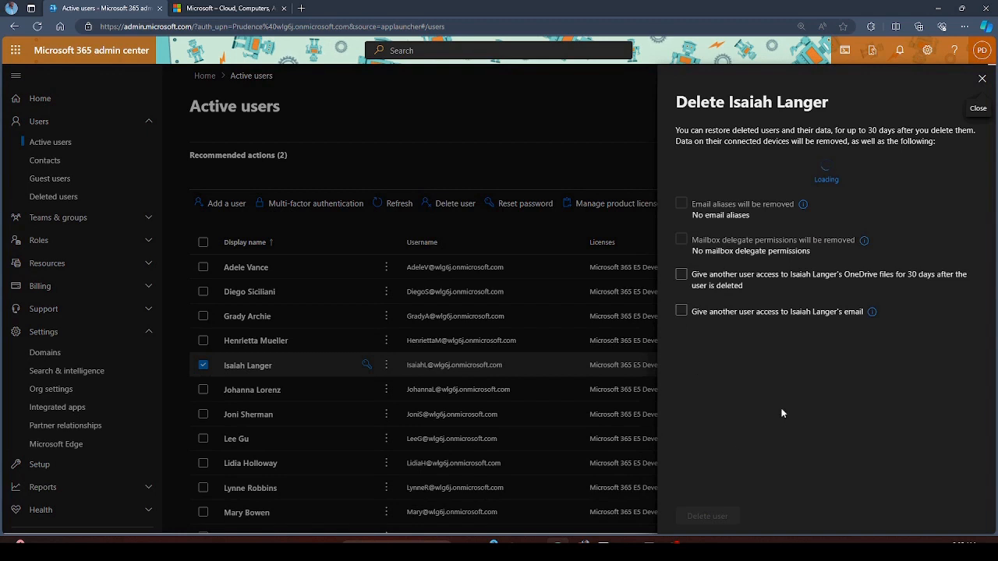
{"action": "left_click", "coordinate": [707, 515]}
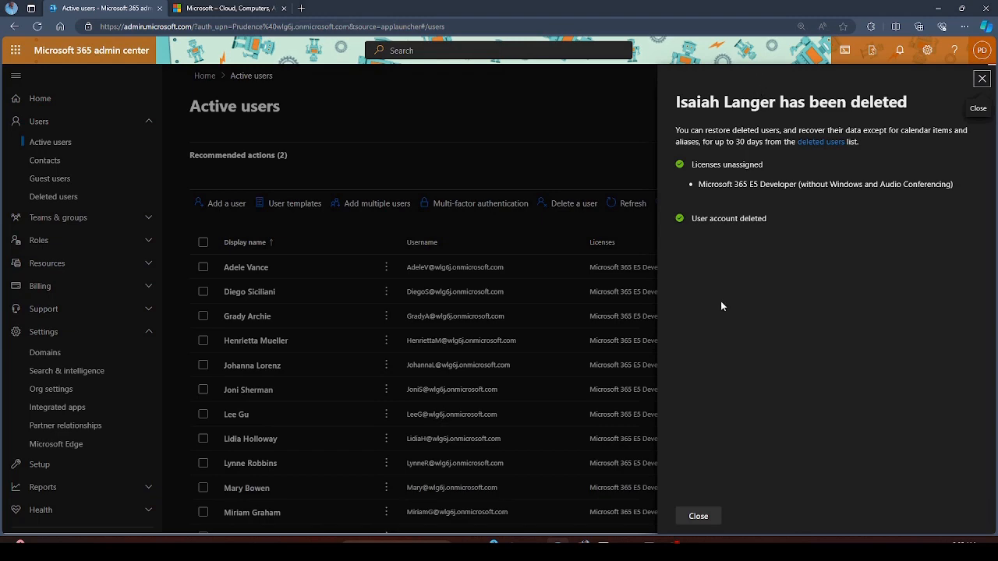
{"action": "left_click", "coordinate": [699, 516]}
{"action": "scroll", "coordinate": [350, 340], "scroll_direction": "down", "scroll_amount": 3}
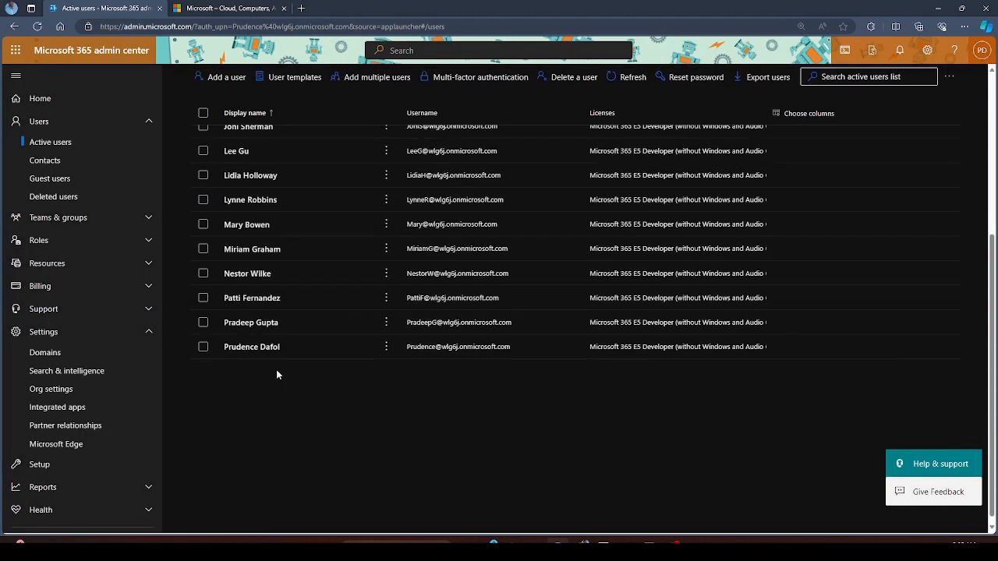
{"action": "scroll", "coordinate": [276, 370], "scroll_direction": "up", "scroll_amount": 3}
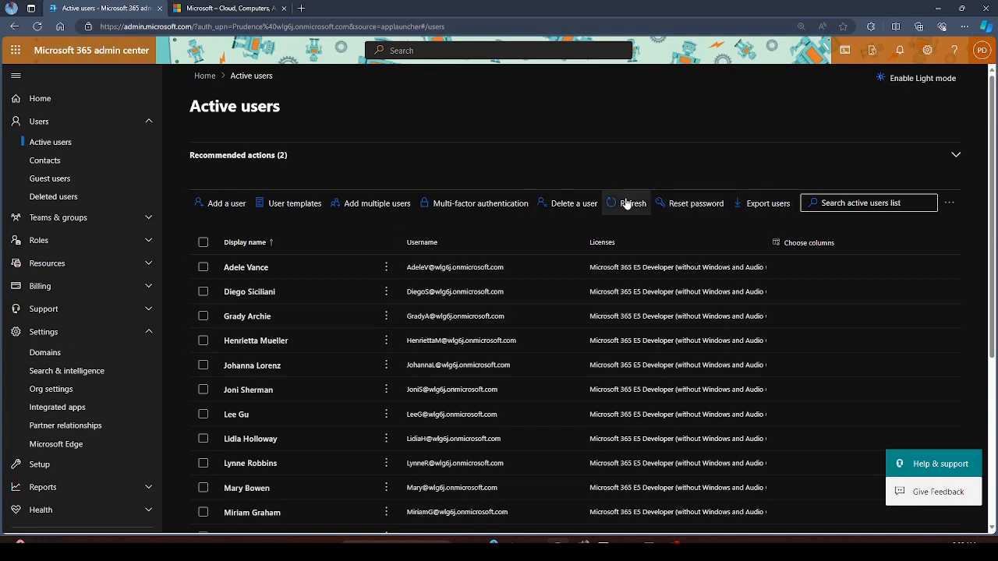
- Refresh the Active users list and briefly select and deselect the second user
{"action": "scroll", "coordinate": [449, 298], "scroll_direction": "down", "scroll_amount": 2}
{"action": "scroll", "coordinate": [449, 296], "scroll_direction": "up", "scroll_amount": 2}
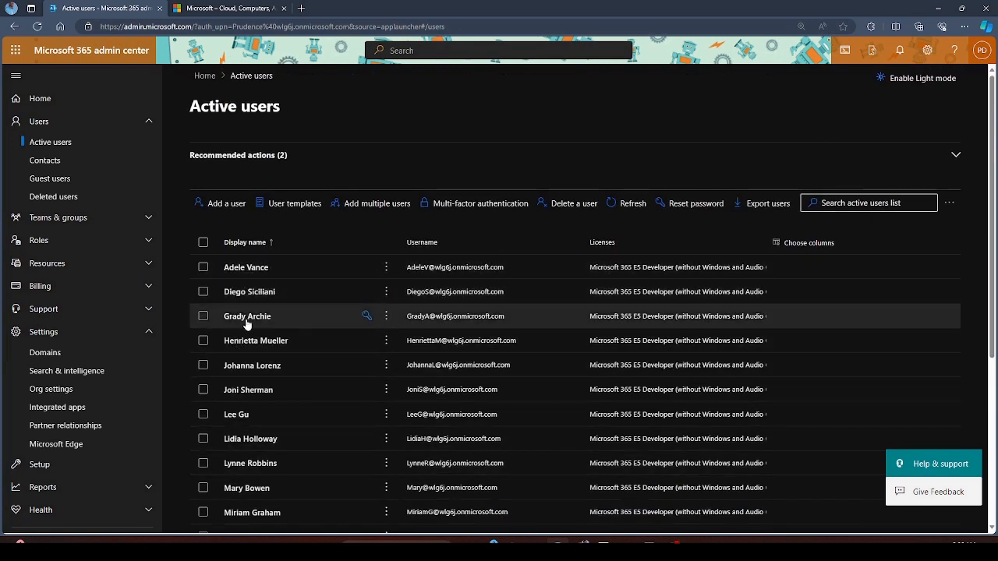
{"action": "left_click", "coordinate": [631, 206]}
{"action": "scroll", "coordinate": [331, 374], "scroll_direction": "down", "scroll_amount": 2}
{"action": "scroll", "coordinate": [333, 378], "scroll_direction": "up", "scroll_amount": 2}
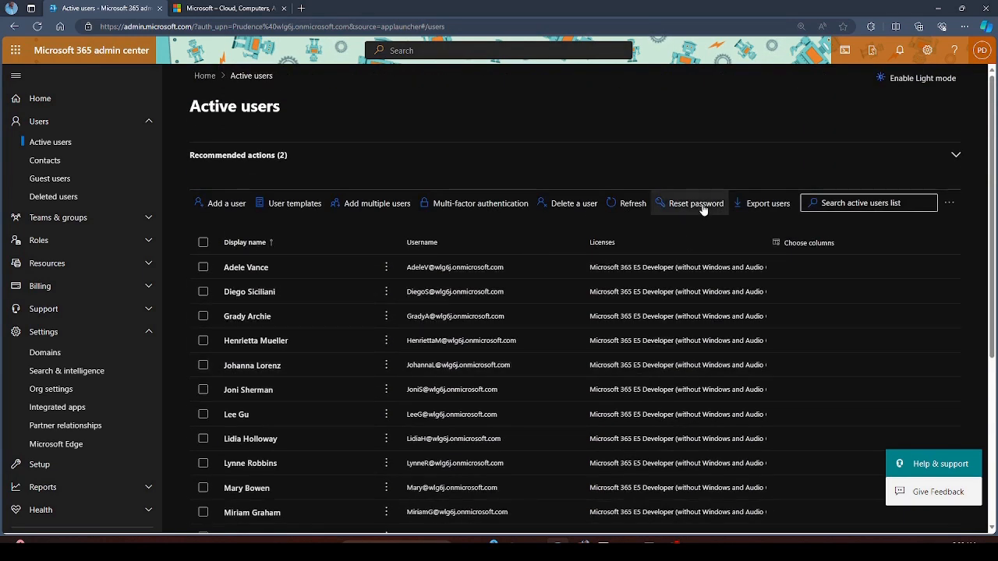
{"action": "left_click", "coordinate": [202, 291]}
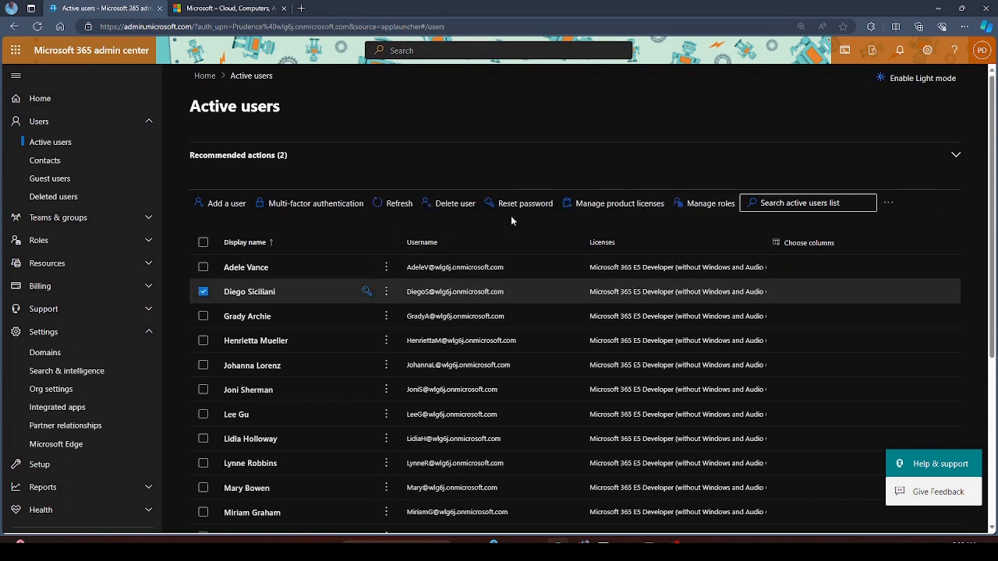
{"action": "left_click", "coordinate": [202, 292]}
- Reset the passwords of the first and second users with auto-generated values
{"action": "left_click", "coordinate": [690, 206]}
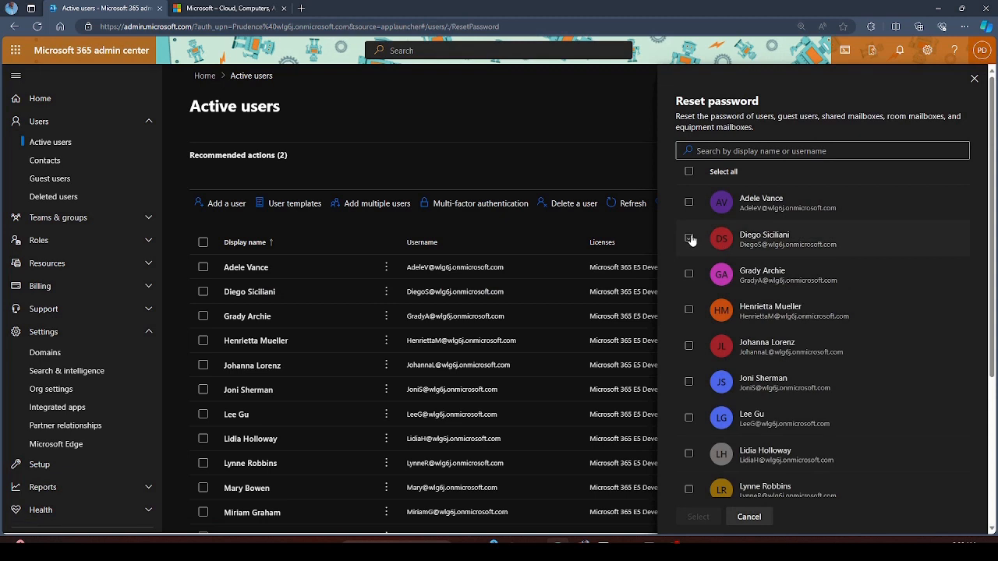
{"action": "left_click", "coordinate": [688, 240]}
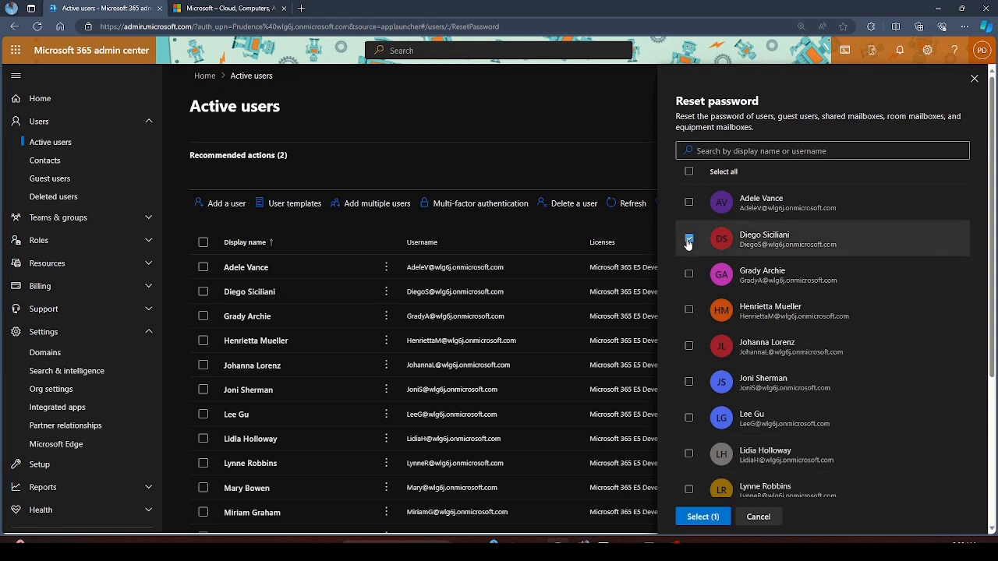
{"action": "left_click", "coordinate": [703, 517]}
{"action": "key", "text": "ctrl+v"}
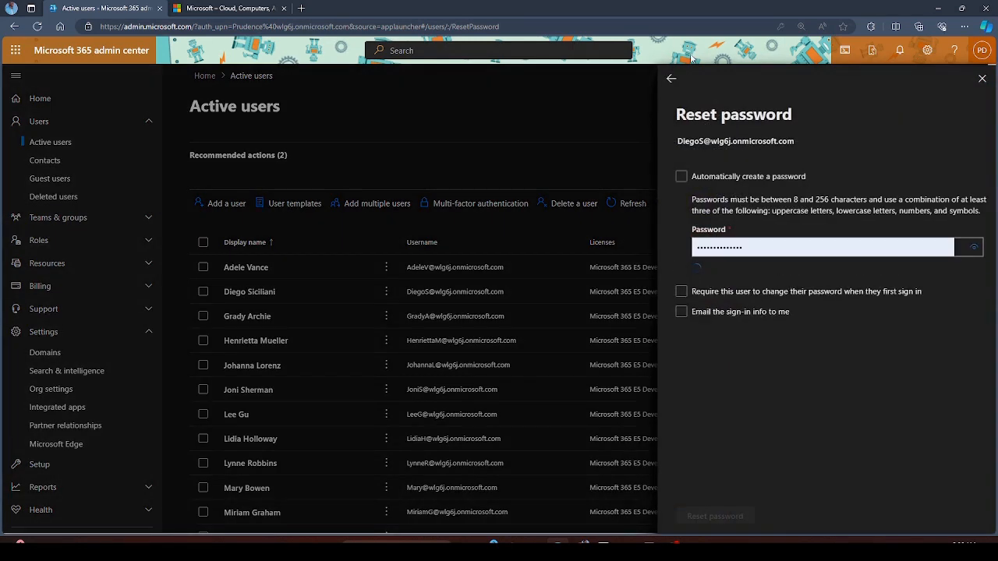
{"action": "left_click", "coordinate": [669, 81]}
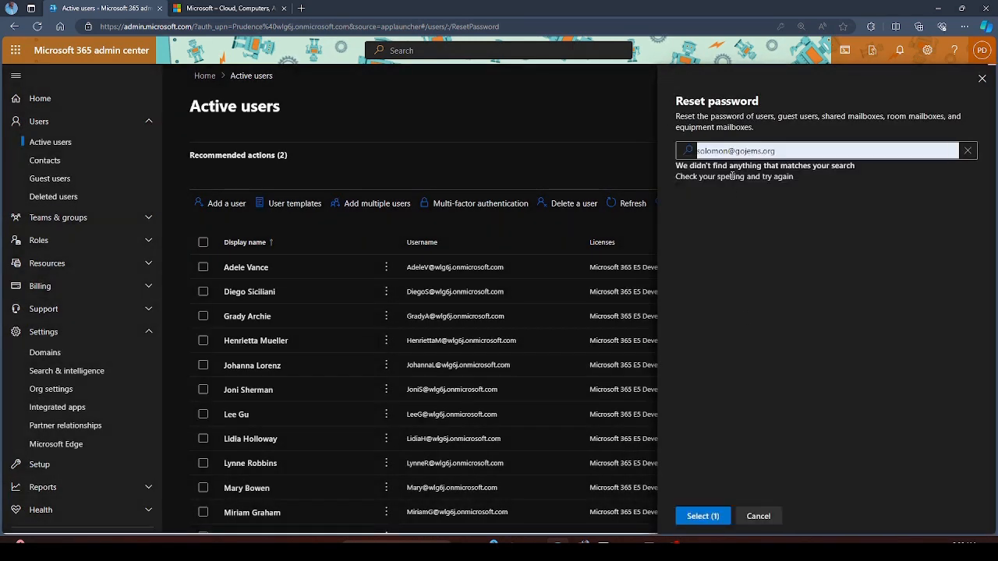
{"action": "left_click", "coordinate": [901, 147]}
{"action": "left_click", "coordinate": [967, 151]}
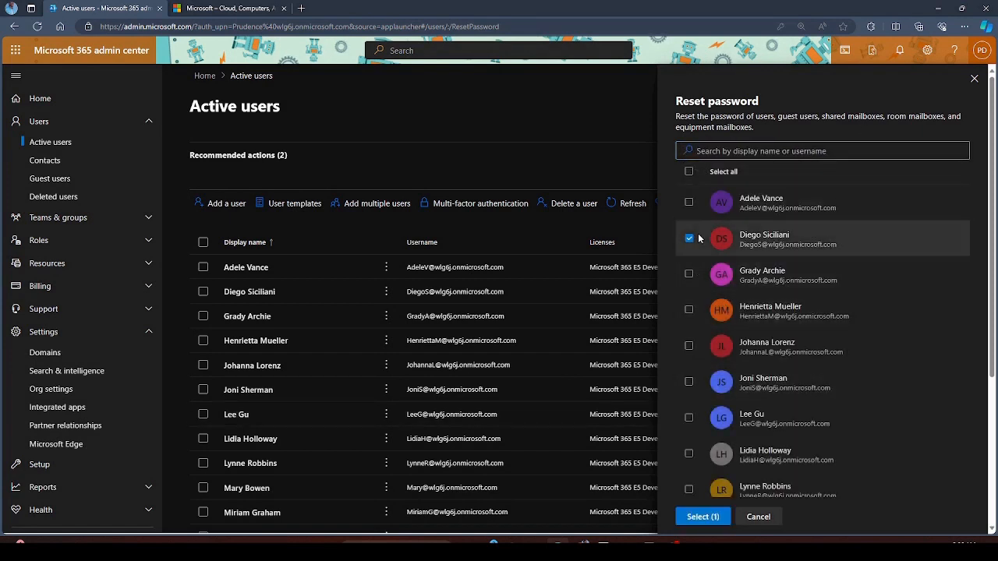
{"action": "left_click", "coordinate": [687, 202]}
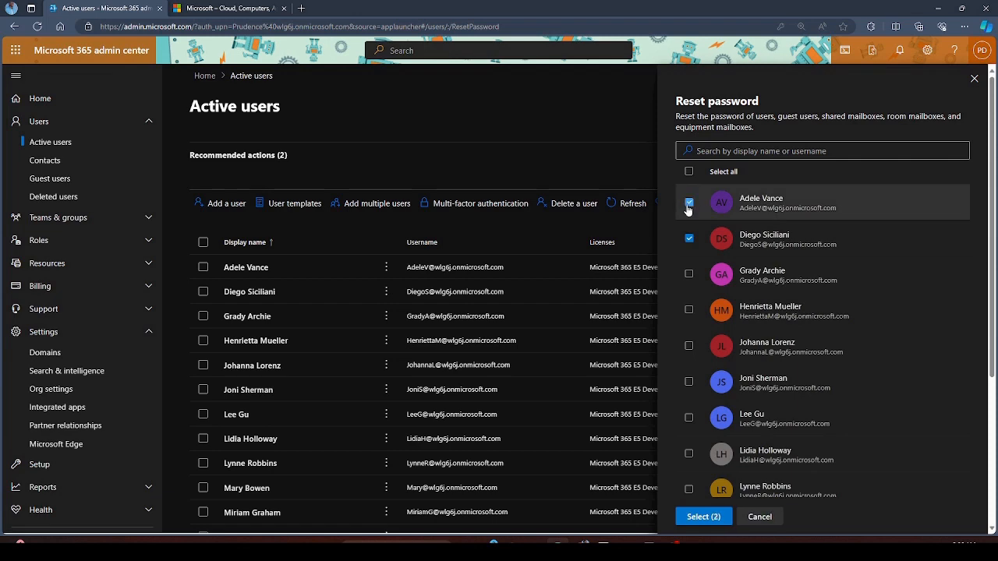
{"action": "left_click", "coordinate": [701, 519]}
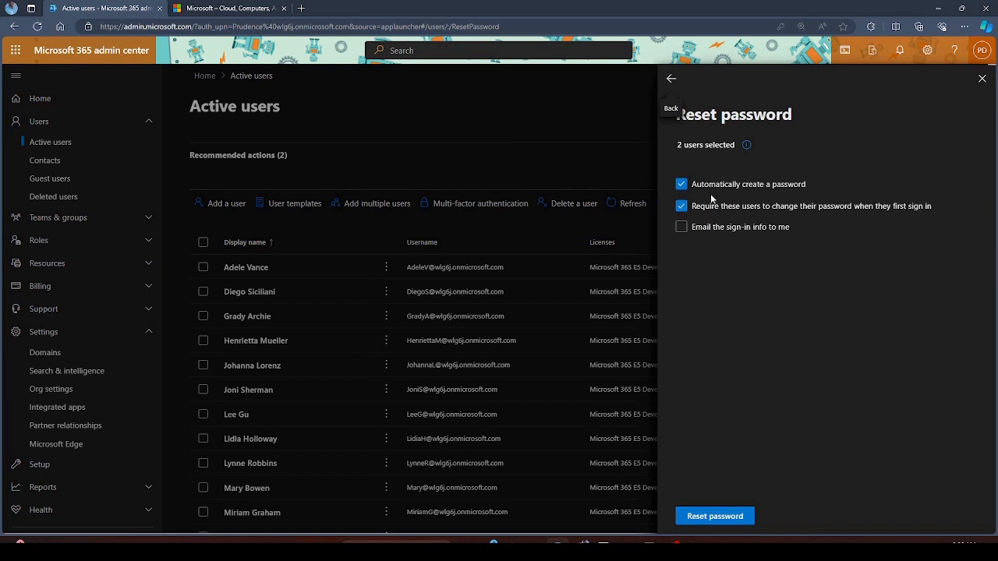
{"action": "left_click", "coordinate": [715, 516]}
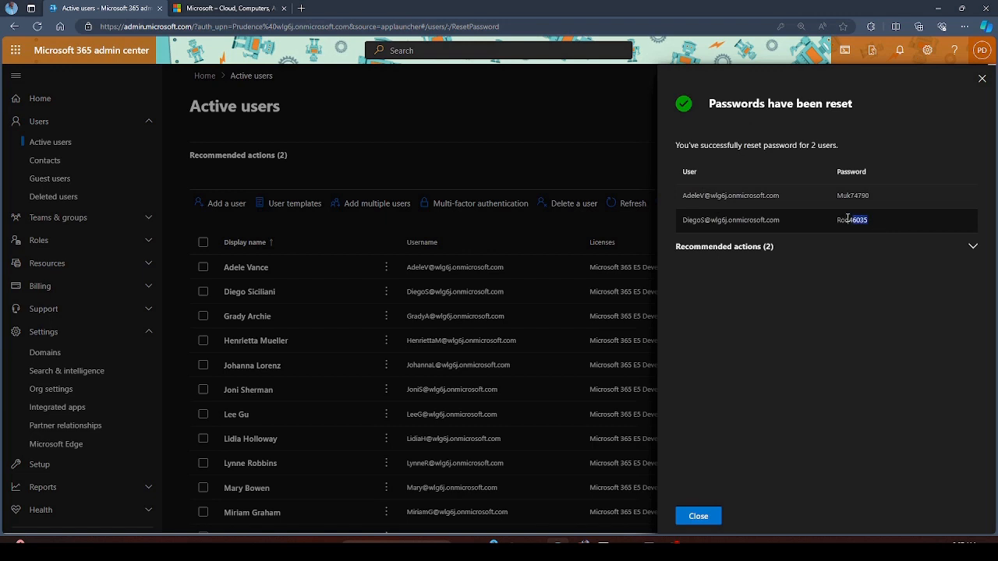
- Review the new passwords, expand Recommended actions, and close the reset panel
{"action": "left_click_drag", "start_coordinate": [847, 218], "coordinate": [759, 196]}
{"action": "left_click", "coordinate": [914, 198]}
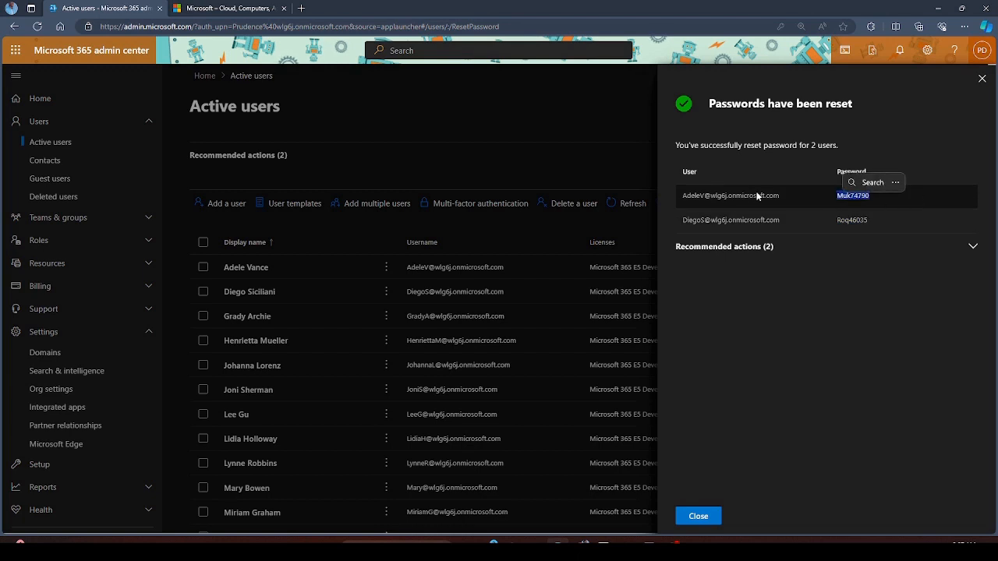
{"action": "left_click", "coordinate": [840, 248]}
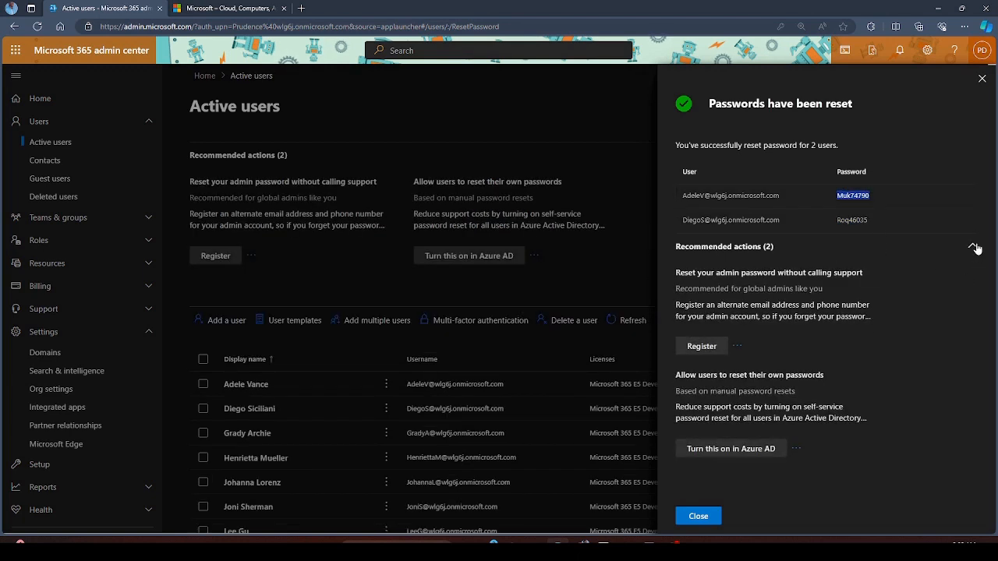
{"action": "left_click_drag", "start_coordinate": [881, 218], "coordinate": [841, 211]}
{"action": "left_click", "coordinate": [934, 140]}
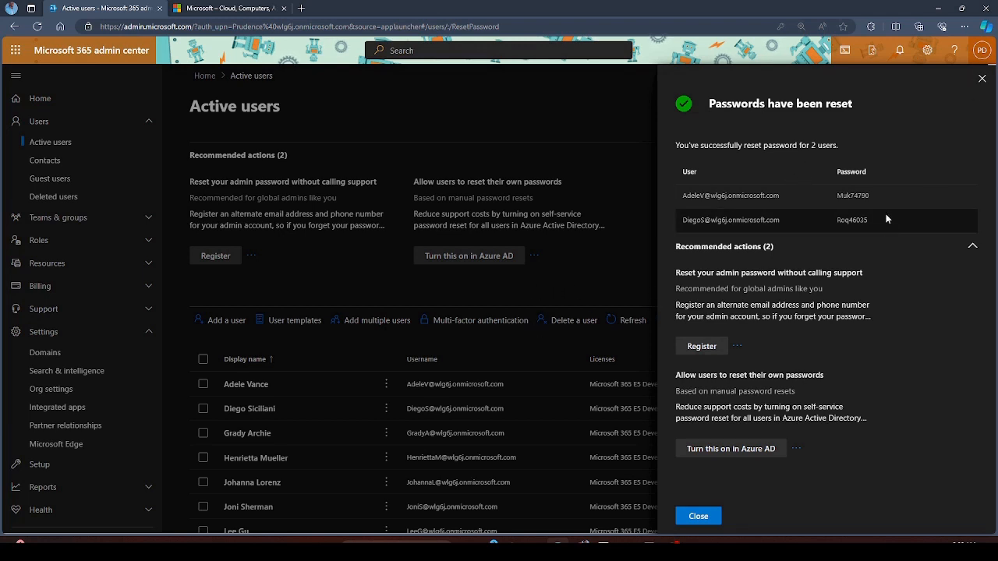
{"action": "left_click_drag", "start_coordinate": [886, 219], "coordinate": [834, 221]}
{"action": "left_click", "coordinate": [925, 110]}
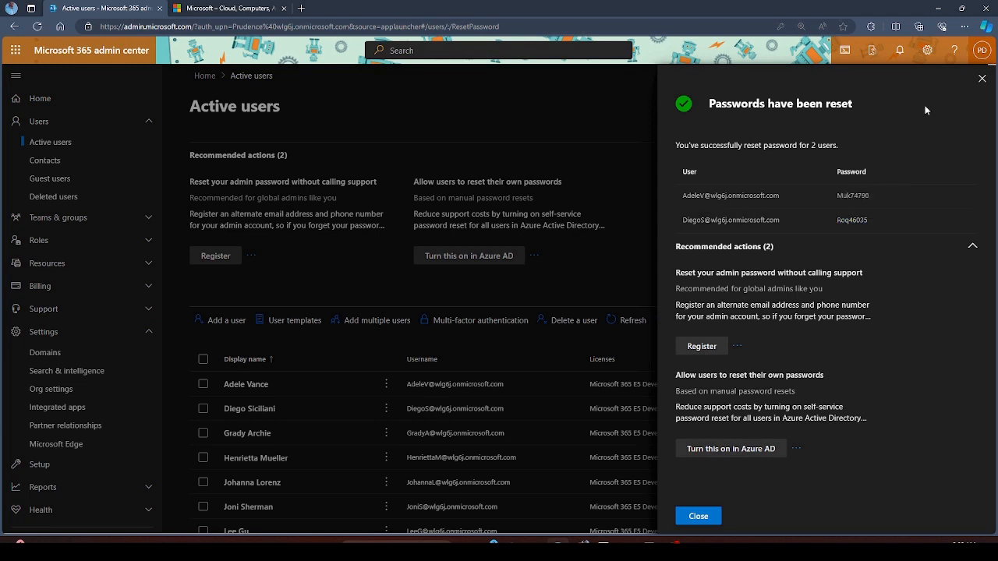
{"action": "left_click", "coordinate": [983, 79]}
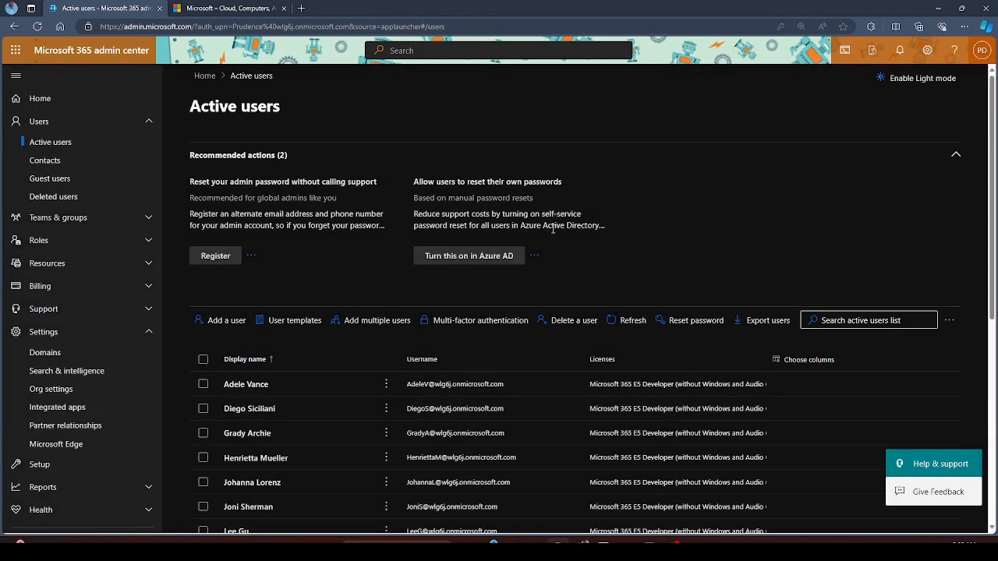
- Export the active users to users_12_1_2023 8_08_35 AM.csv and open it in Excel
{"action": "left_click", "coordinate": [954, 156]}
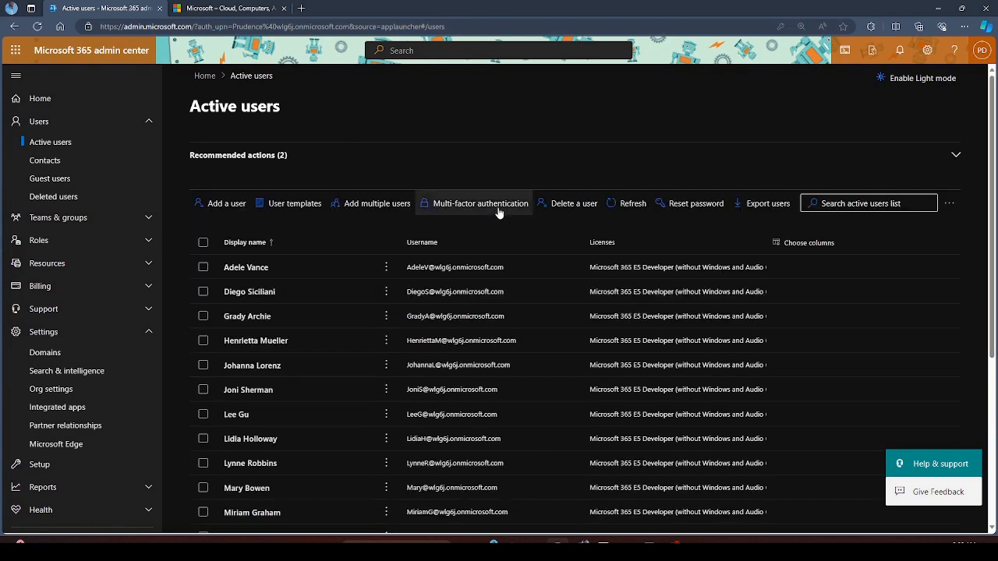
{"action": "left_click", "coordinate": [765, 206]}
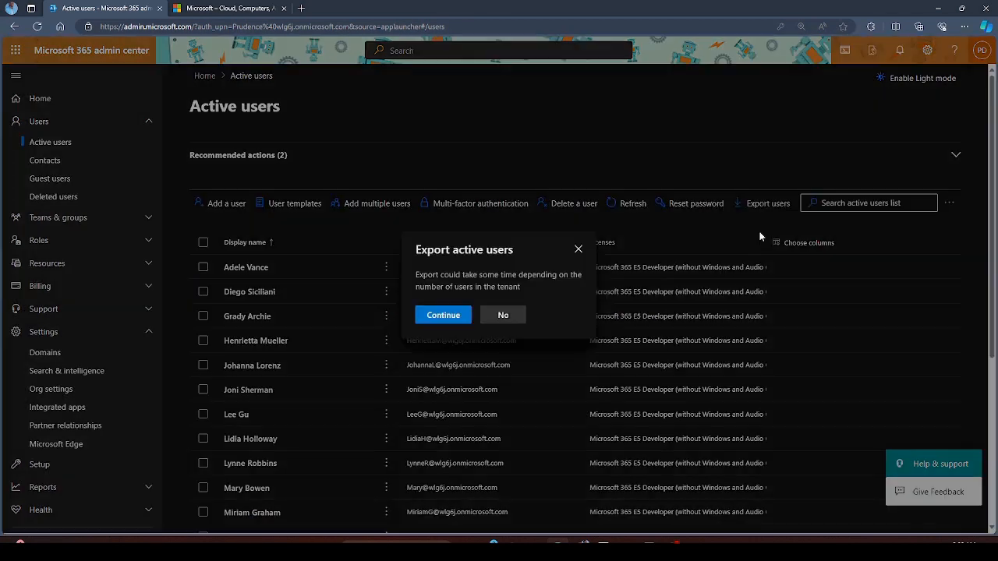
{"action": "left_click", "coordinate": [449, 318]}
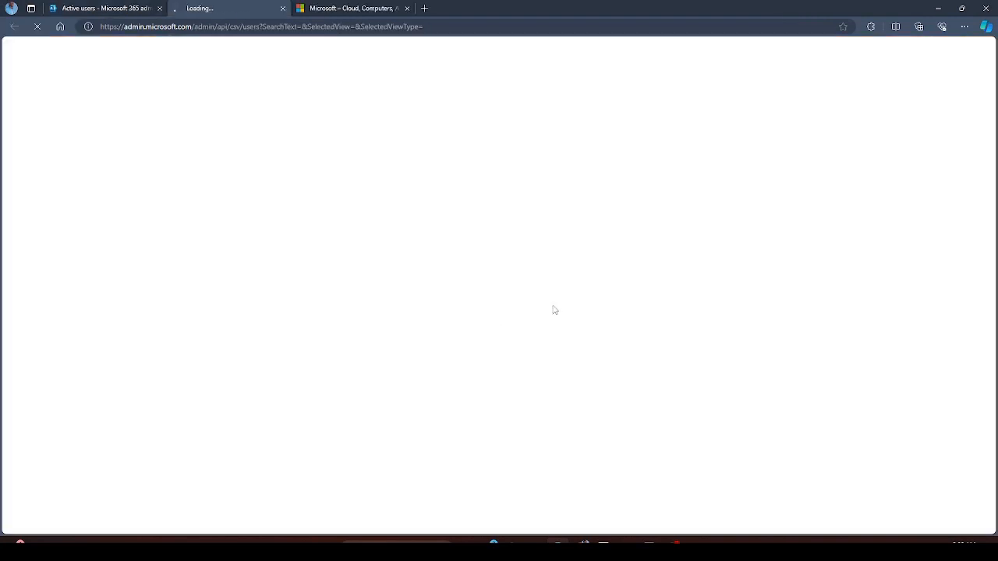
{"action": "left_click", "coordinate": [792, 81]}
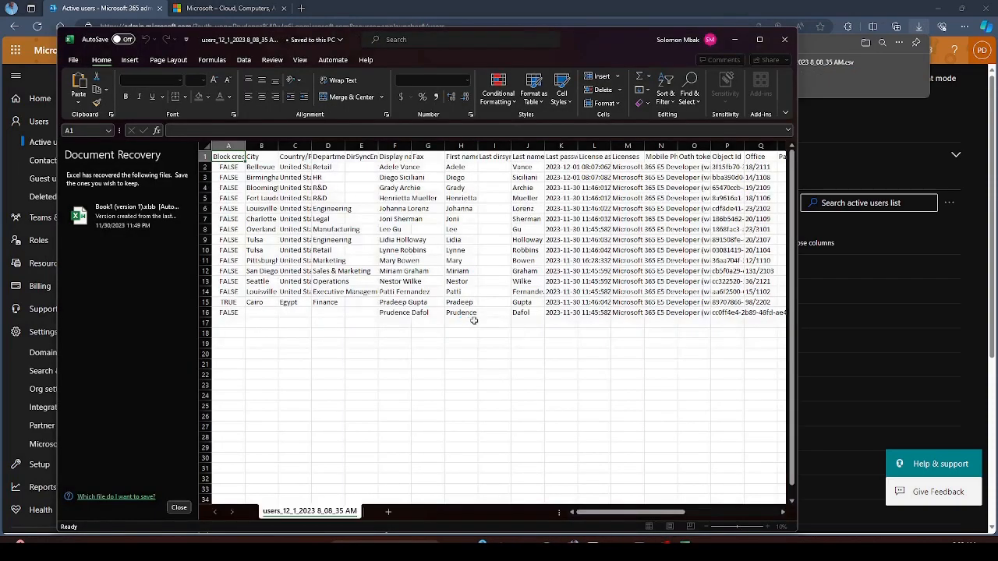
- Maximize Excel, AutoFit all columns of the user data, and dismiss Document Recovery
{"action": "left_click", "coordinate": [759, 39]}
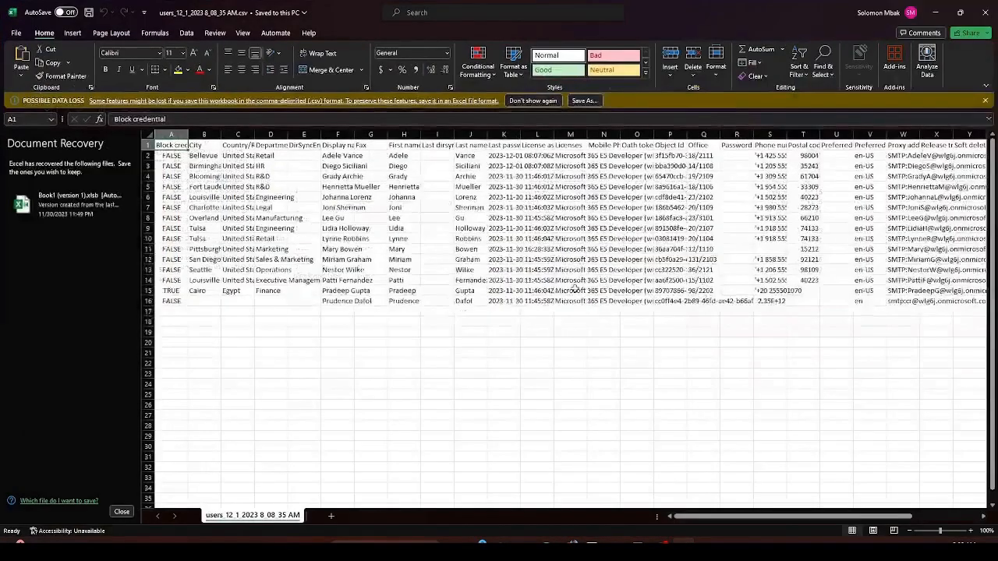
{"action": "left_click", "coordinate": [675, 249]}
{"action": "key", "text": "ctrl+a"}
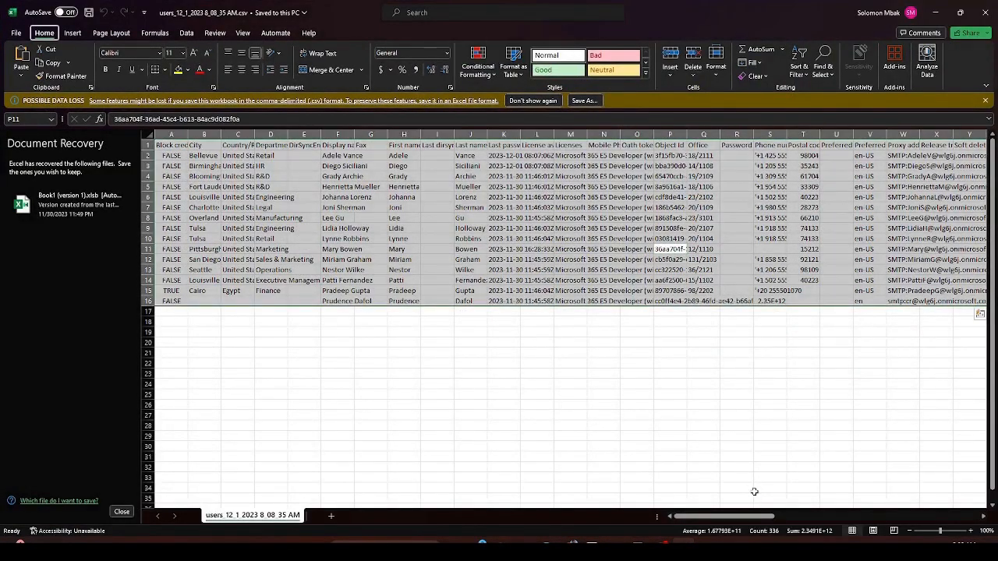
{"action": "key", "text": "alt+h"}
{"action": "key", "text": "o"}
{"action": "key", "text": "i"}
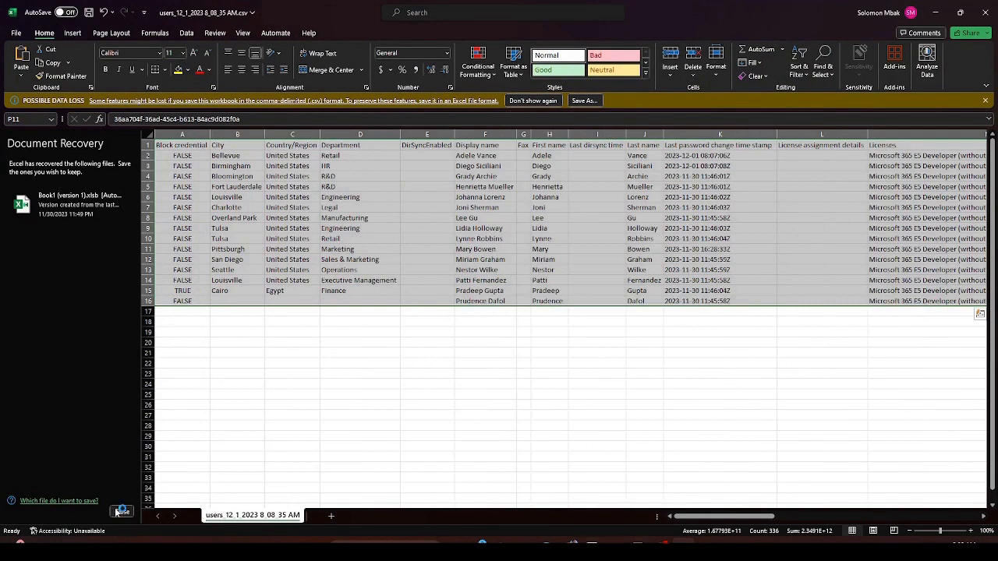
{"action": "left_click", "coordinate": [121, 511]}
{"action": "left_click", "coordinate": [262, 162]}
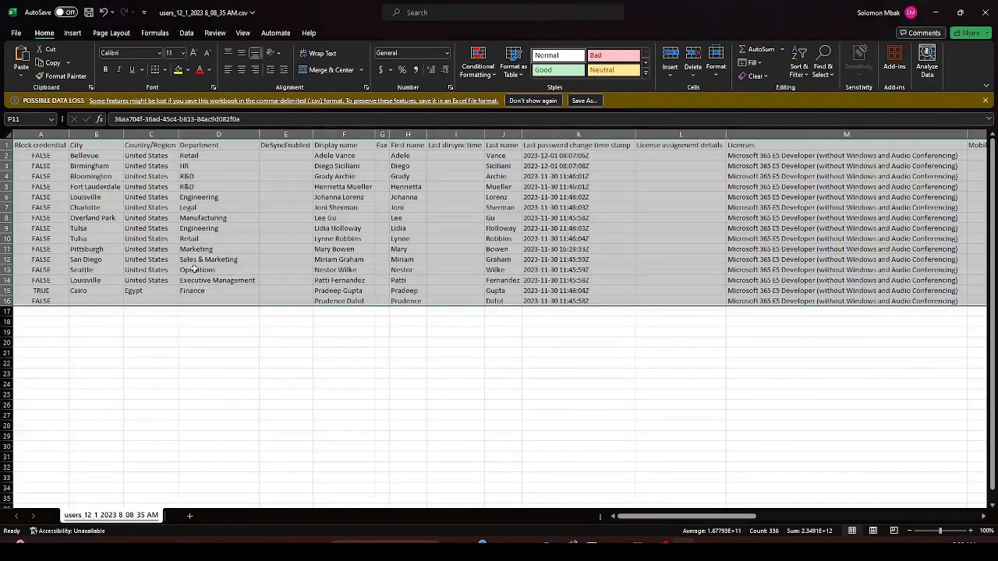
- Inspect the Block credential, password-change timestamp and department columns of the user list
{"action": "left_click", "coordinate": [20, 160]}
{"action": "left_click", "coordinate": [11, 146]}
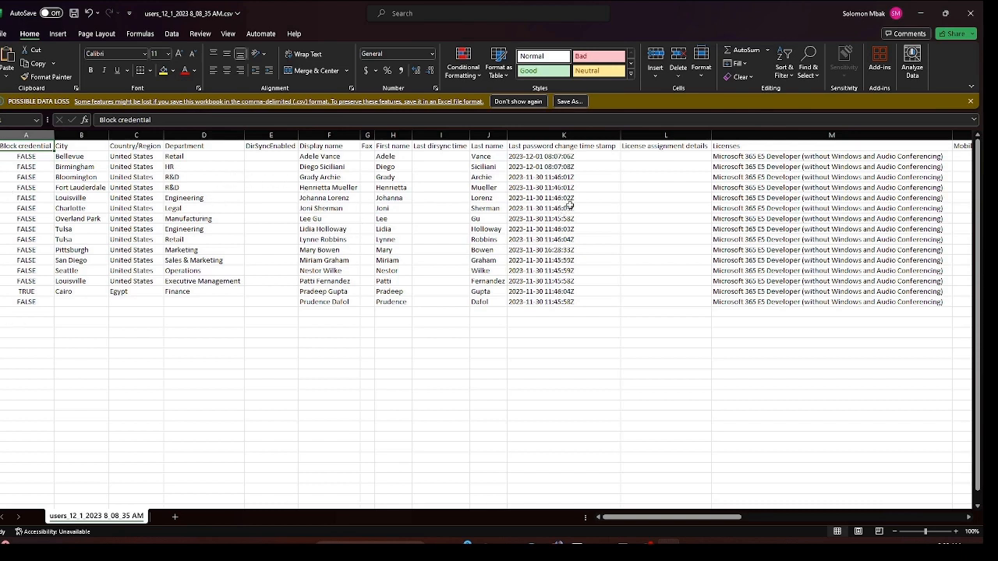
{"action": "left_click_drag", "start_coordinate": [545, 158], "coordinate": [537, 304]}
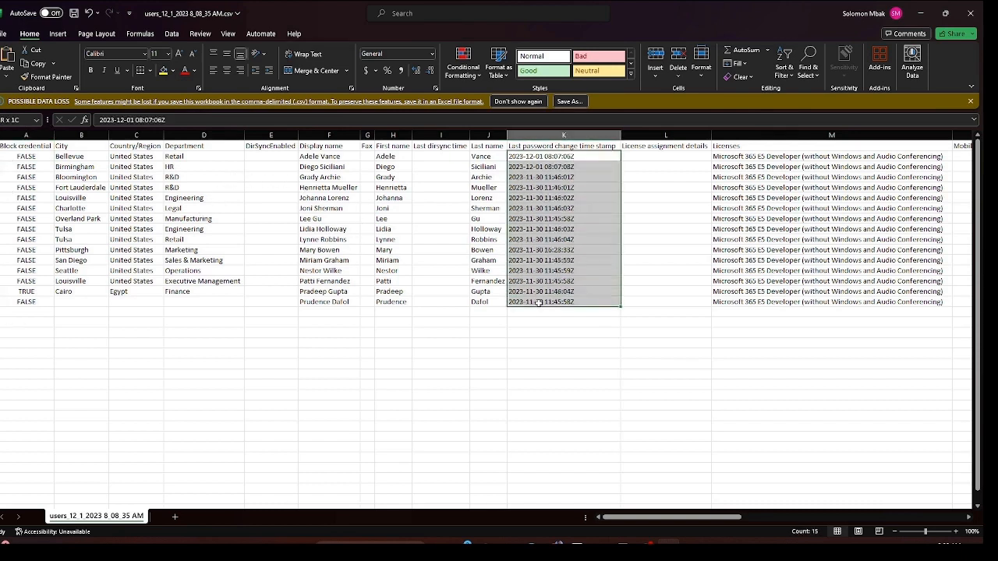
{"action": "left_click", "coordinate": [134, 207]}
{"action": "left_click_drag", "start_coordinate": [19, 157], "coordinate": [20, 305]}
{"action": "left_click", "coordinate": [246, 232]}
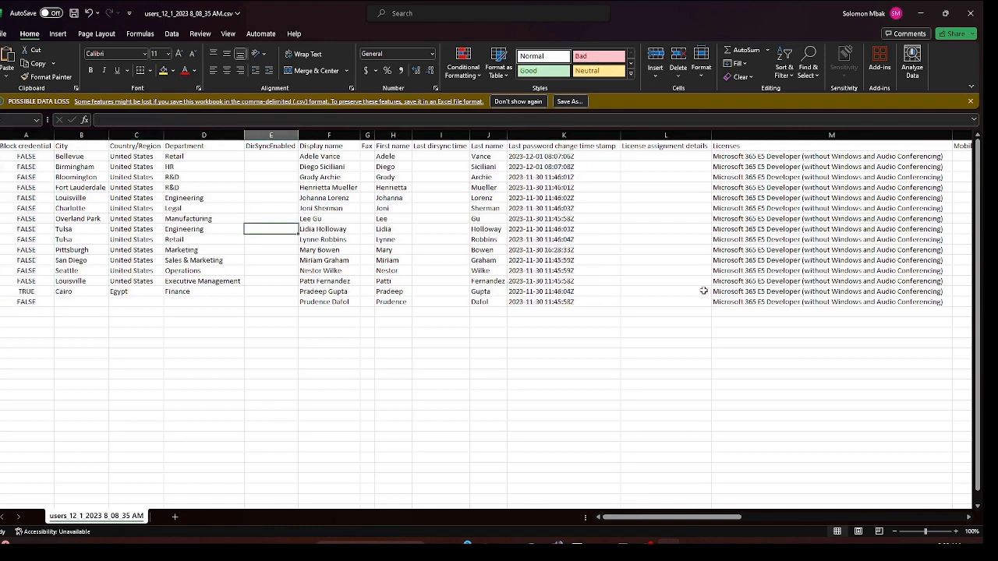
{"action": "left_click_drag", "start_coordinate": [192, 155], "coordinate": [204, 302]}
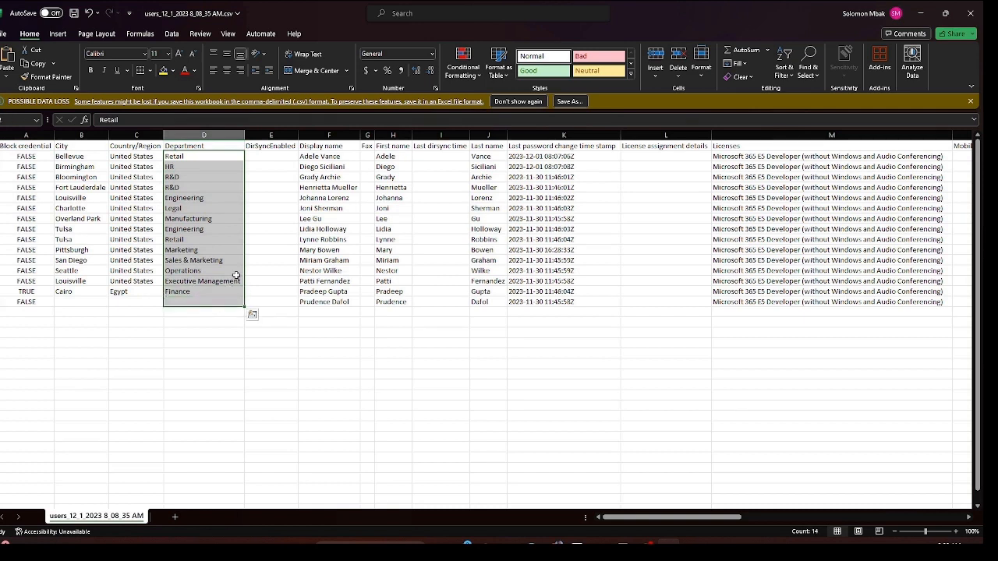
{"action": "left_click", "coordinate": [83, 167]}
{"action": "mouse_move", "coordinate": [83, 172]}
{"action": "left_mouse_down"}
{"action": "mouse_move", "coordinate": [82, 260]}
{"action": "mouse_move", "coordinate": [83, 166]}
{"action": "left_mouse_up"}
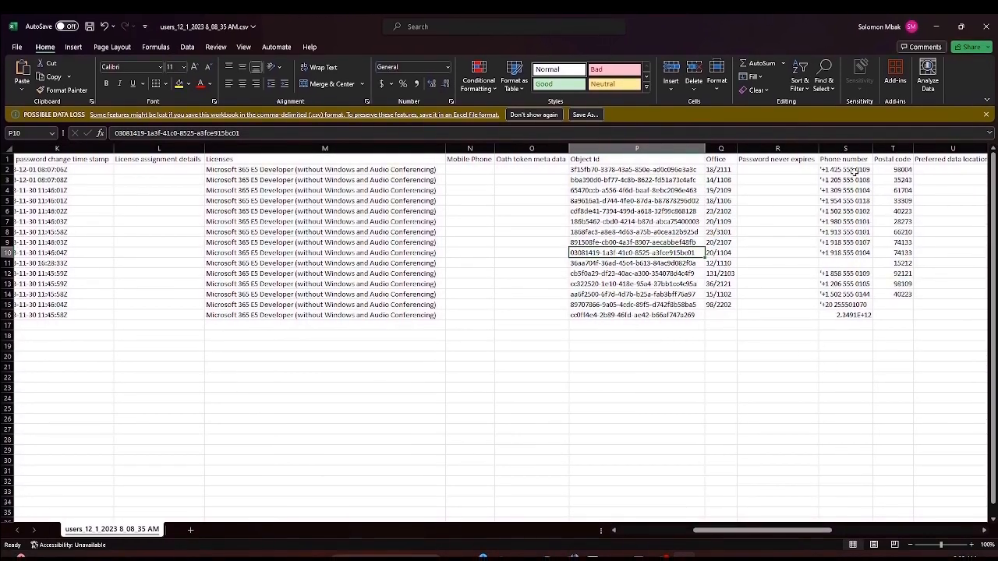
- Inspect the phone number, postal code and user principal name columns, then close without saving
{"action": "left_click_drag", "start_coordinate": [855, 170], "coordinate": [845, 304]}
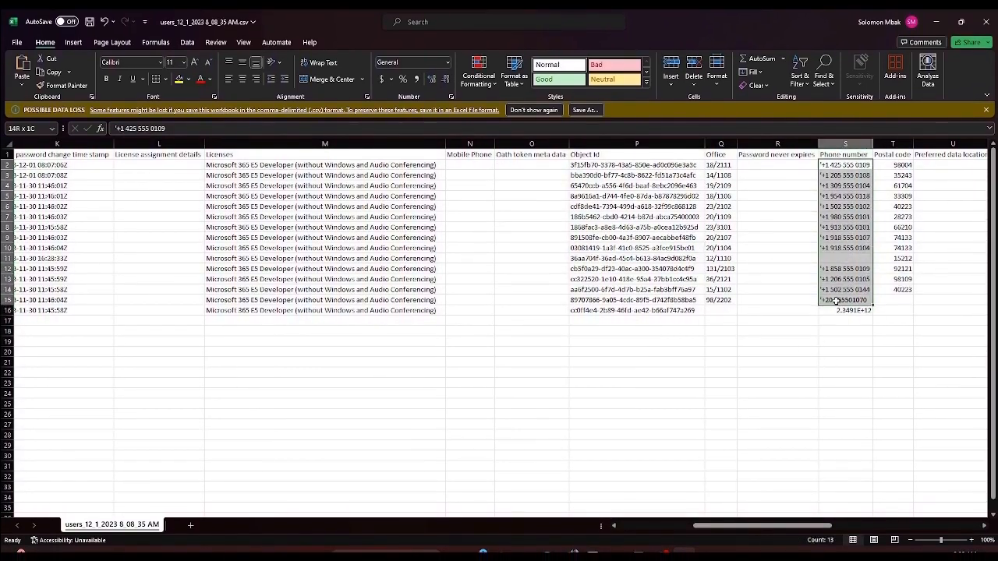
{"action": "left_click", "coordinate": [897, 192]}
{"action": "left_click_drag", "start_coordinate": [881, 162], "coordinate": [896, 283]}
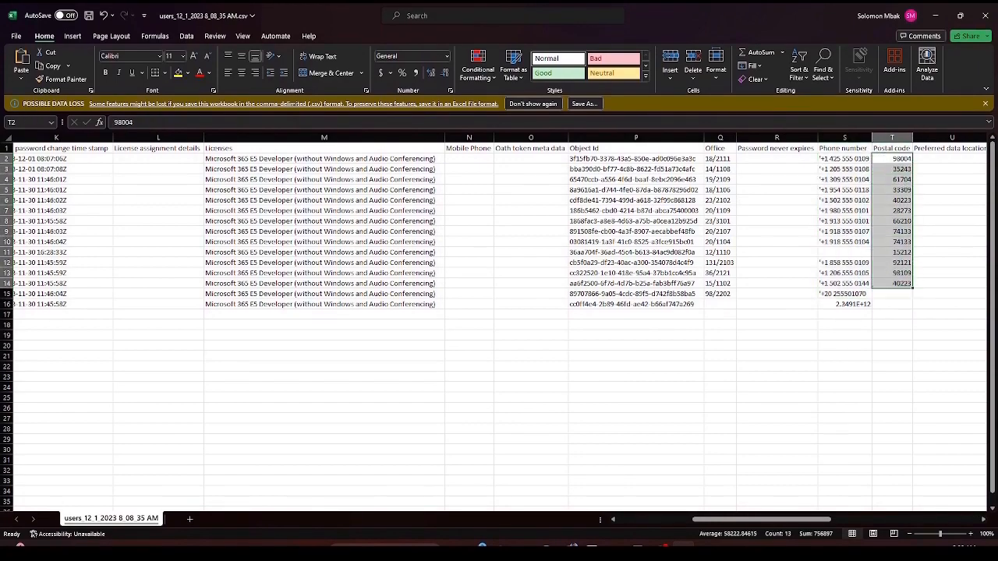
{"action": "left_click_drag", "start_coordinate": [733, 522], "coordinate": [937, 538]}
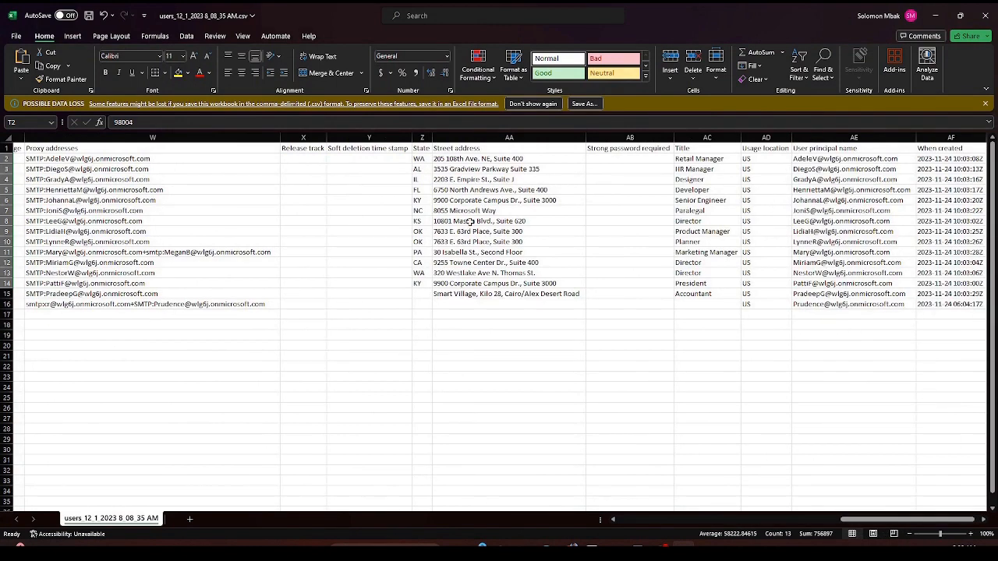
{"action": "left_click_drag", "start_coordinate": [857, 160], "coordinate": [876, 306]}
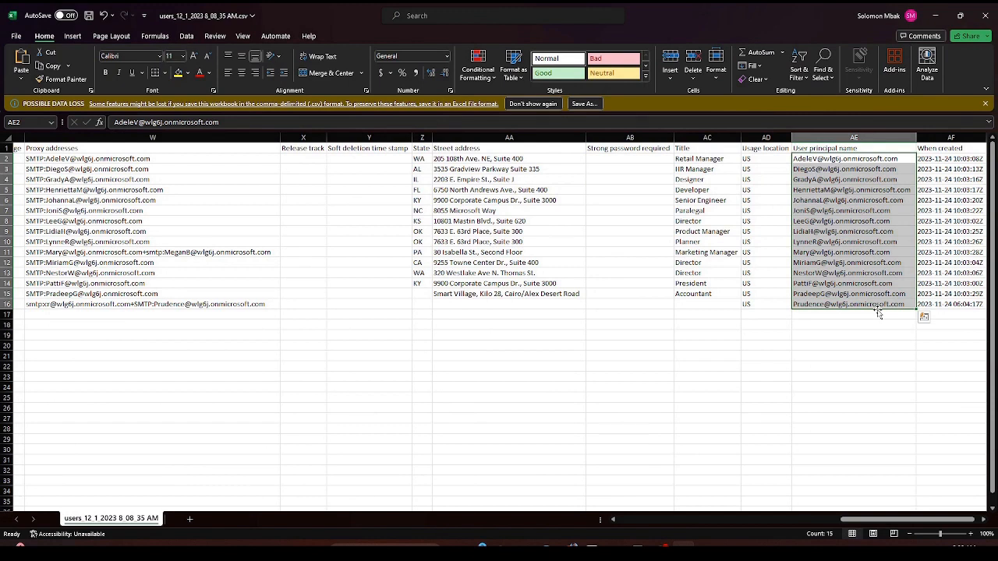
{"action": "left_click", "coordinate": [868, 181]}
{"action": "left_click", "coordinate": [838, 159]}
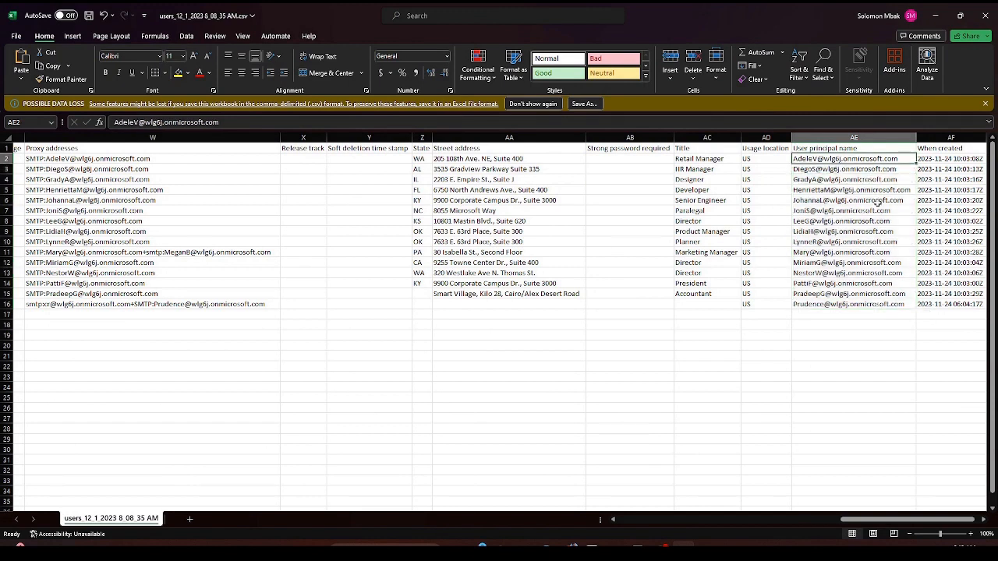
{"action": "left_click_drag", "start_coordinate": [842, 158], "coordinate": [844, 305]}
{"action": "left_click", "coordinate": [783, 199]}
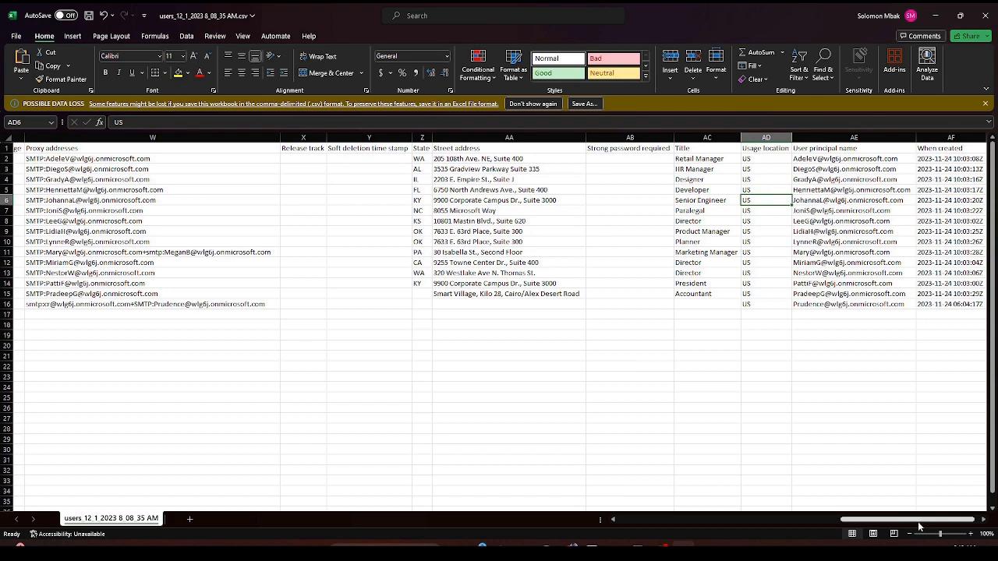
{"action": "left_click_drag", "start_coordinate": [925, 522], "coordinate": [701, 522]}
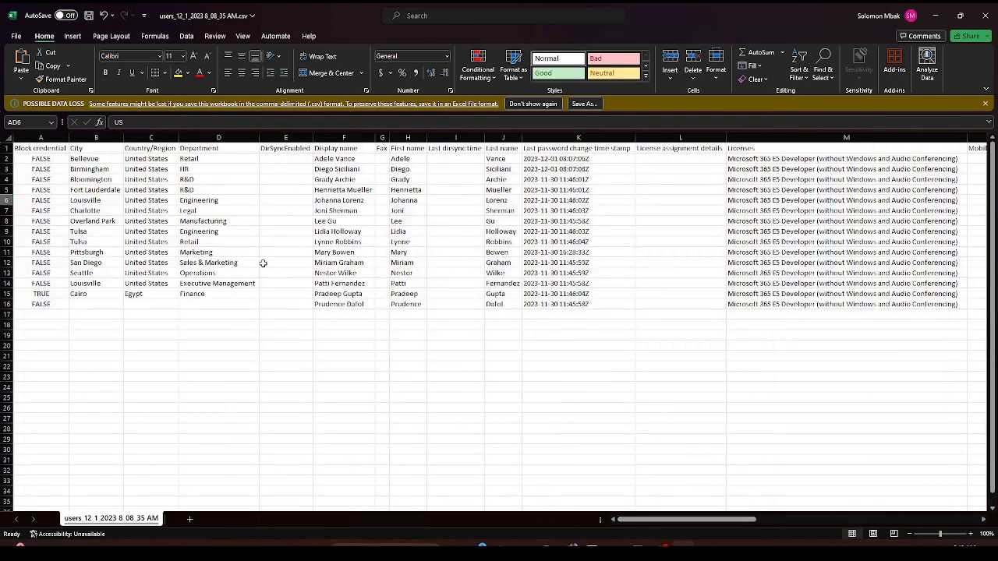
{"action": "left_click", "coordinate": [970, 18]}
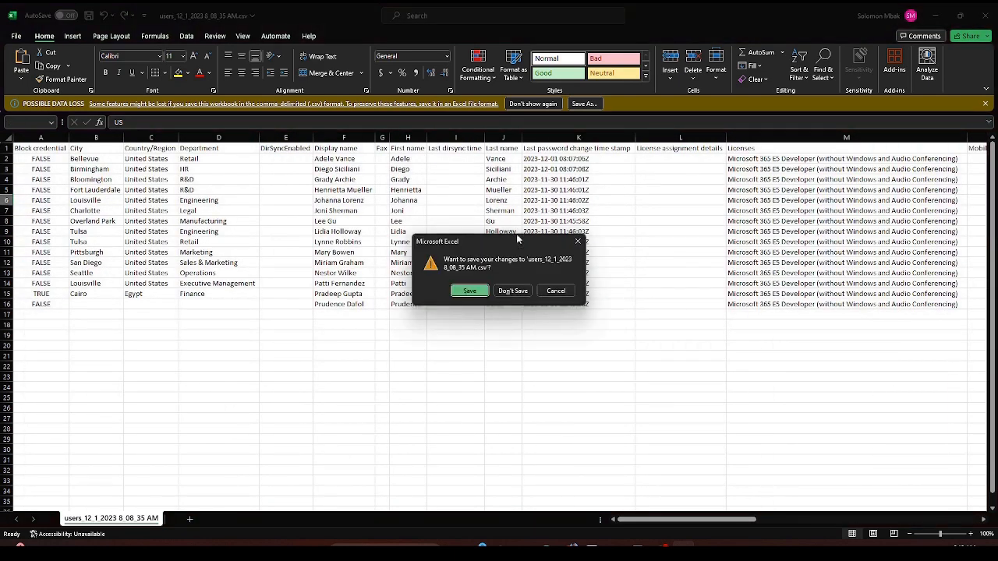
{"action": "left_click", "coordinate": [512, 288]}
- Filter the Active users list to show only Global admins
{"action": "left_click", "coordinate": [777, 156]}
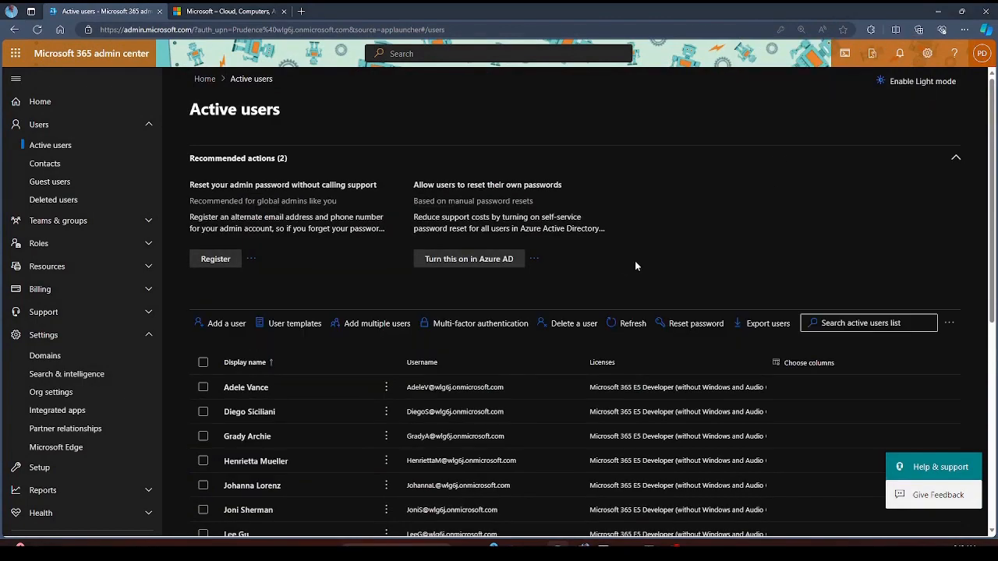
{"action": "scroll", "coordinate": [812, 254], "scroll_direction": "down", "scroll_amount": 2}
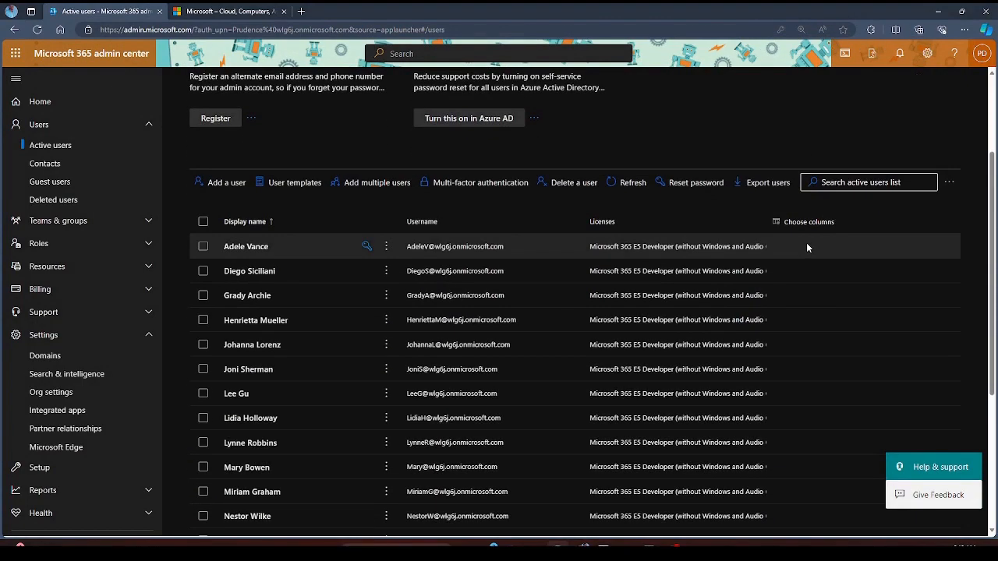
{"action": "key", "text": "ctrl+minus"}
{"action": "key", "text": "ctrl+minus"}
{"action": "key", "text": "ctrl+plus"}
{"action": "key", "text": "ctrl+plus"}
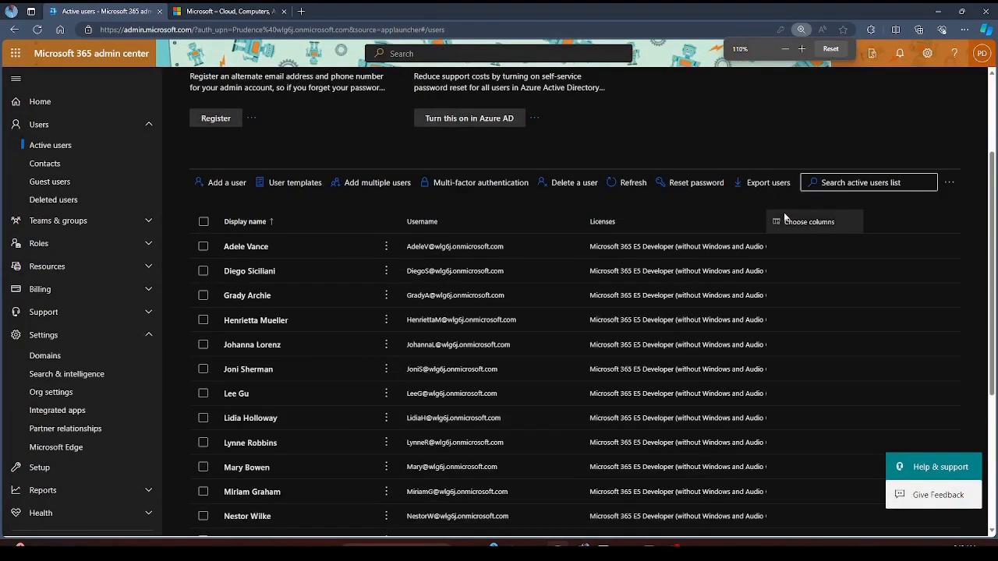
{"action": "key", "text": "ctrl+minus"}
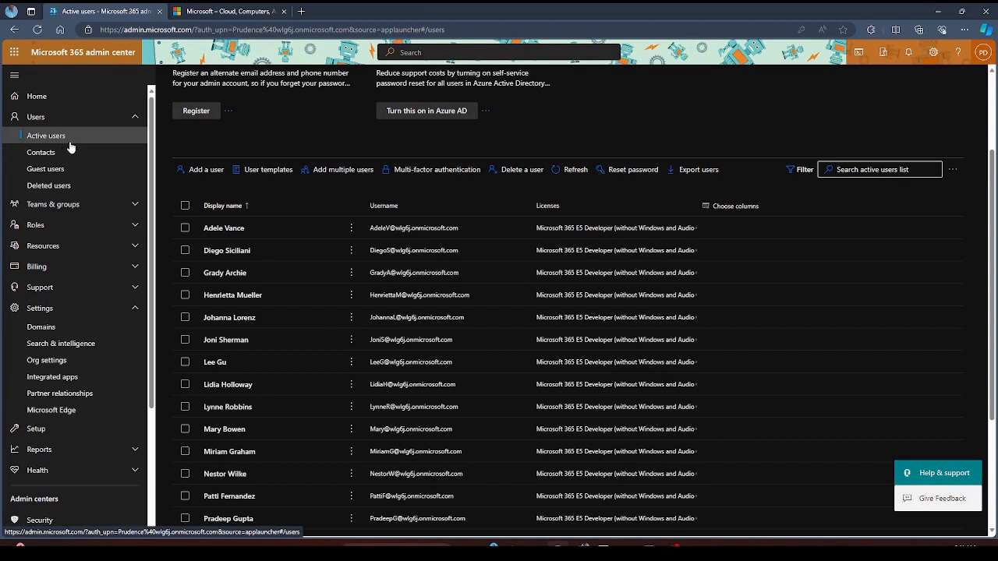
{"action": "left_click", "coordinate": [803, 173]}
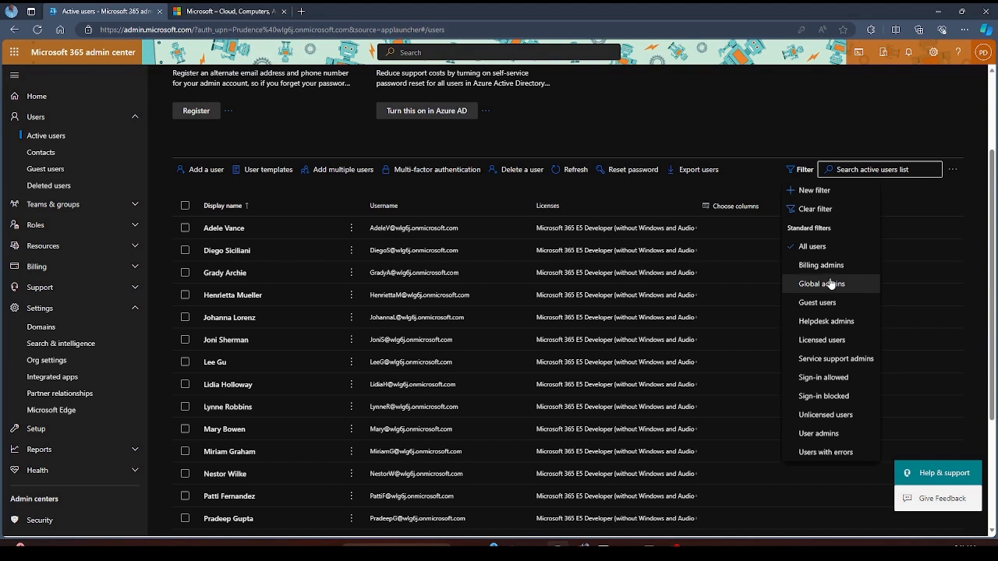
{"action": "left_click", "coordinate": [849, 285]}
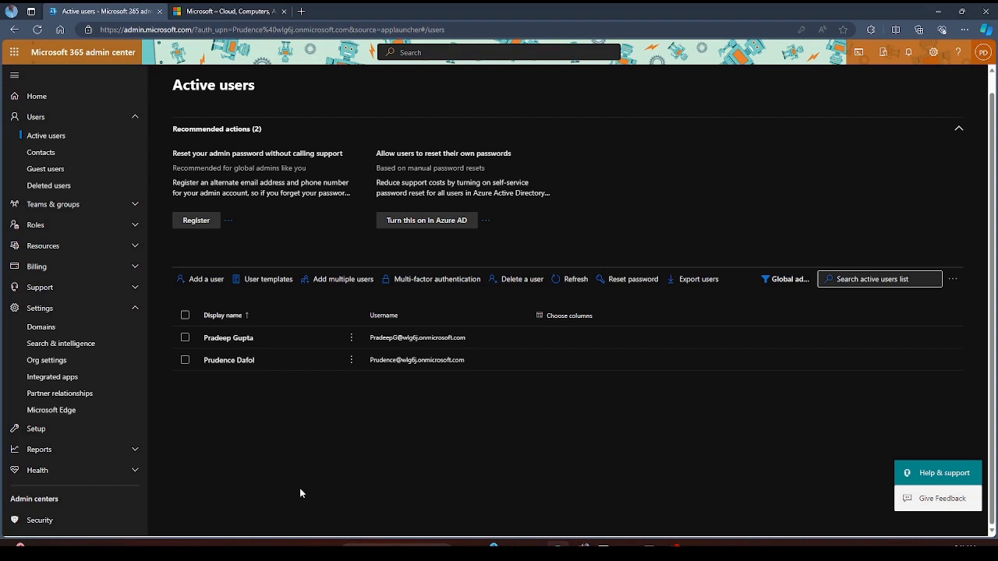
- Clear the user filter and collapse the Recommended actions section
{"action": "left_click", "coordinate": [780, 279]}
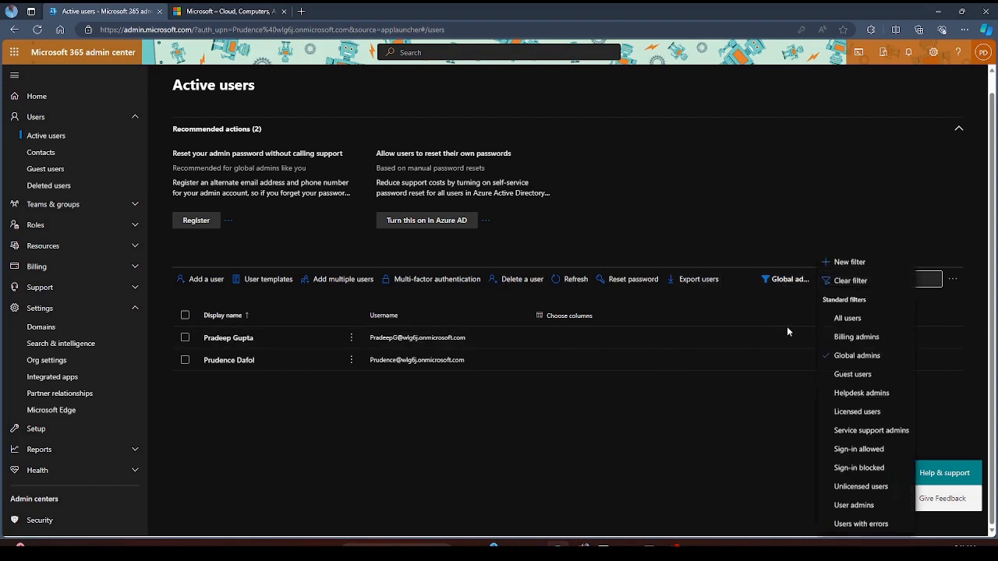
{"action": "left_click", "coordinate": [849, 281]}
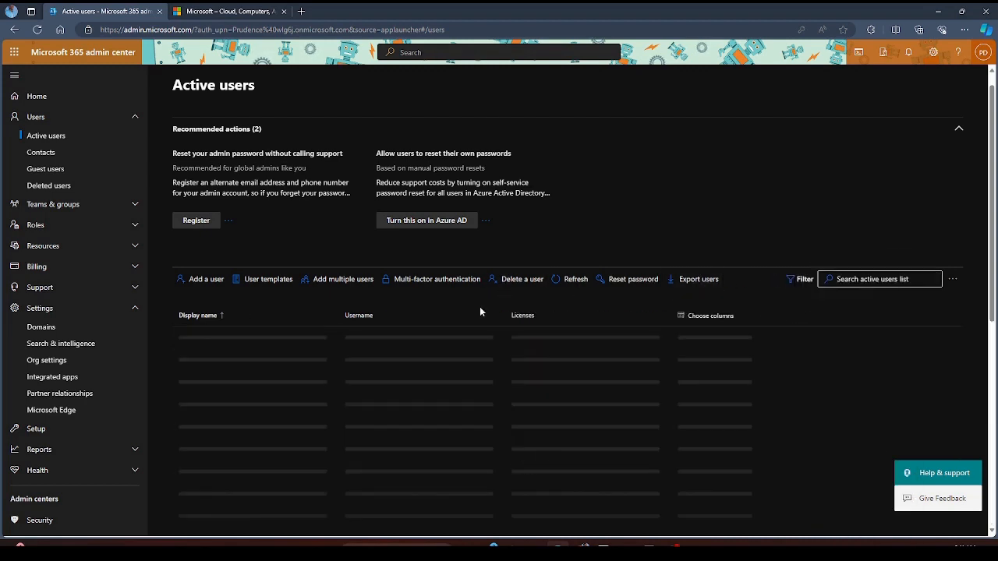
{"action": "left_click", "coordinate": [959, 130]}
{"action": "scroll", "coordinate": [364, 305], "scroll_direction": "down", "scroll_amount": 3}
{"action": "scroll", "coordinate": [365, 301], "scroll_direction": "up", "scroll_amount": 3}
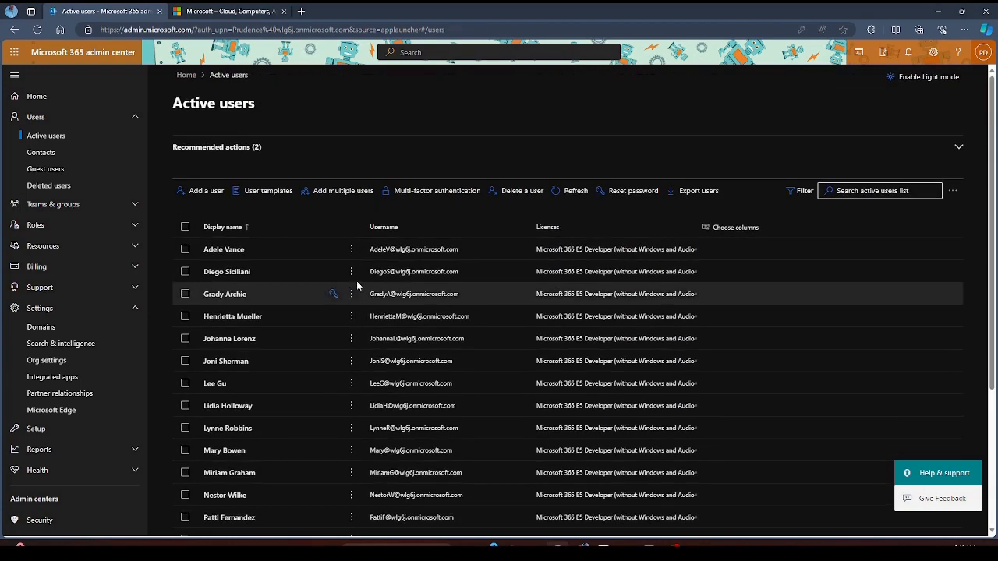
- From Contacts, start a new contact and enter its first name, last name and e-mail address
{"action": "left_click", "coordinate": [41, 153]}
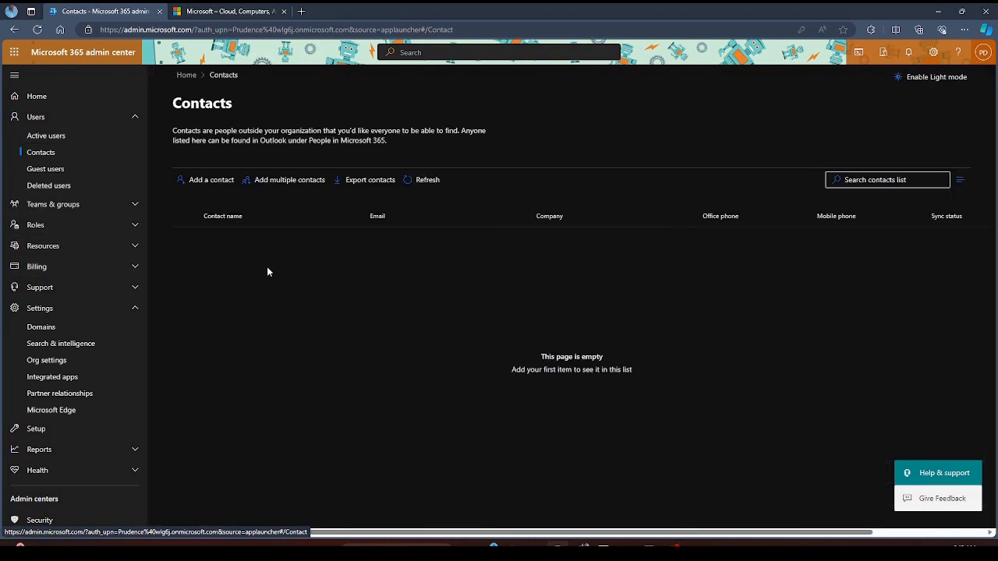
{"action": "left_click", "coordinate": [208, 180]}
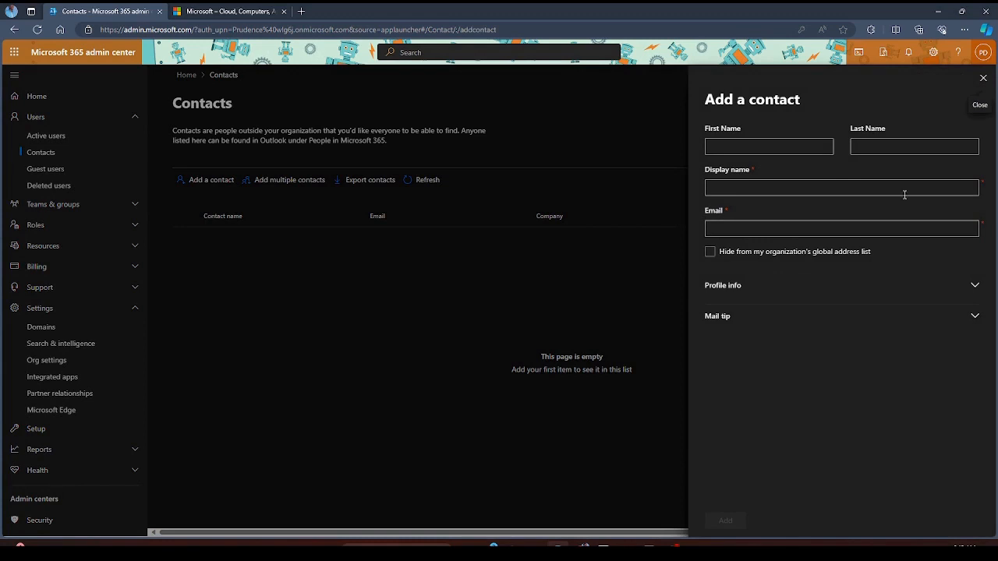
{"action": "left_click", "coordinate": [816, 143]}
{"action": "left_click", "coordinate": [819, 120]}
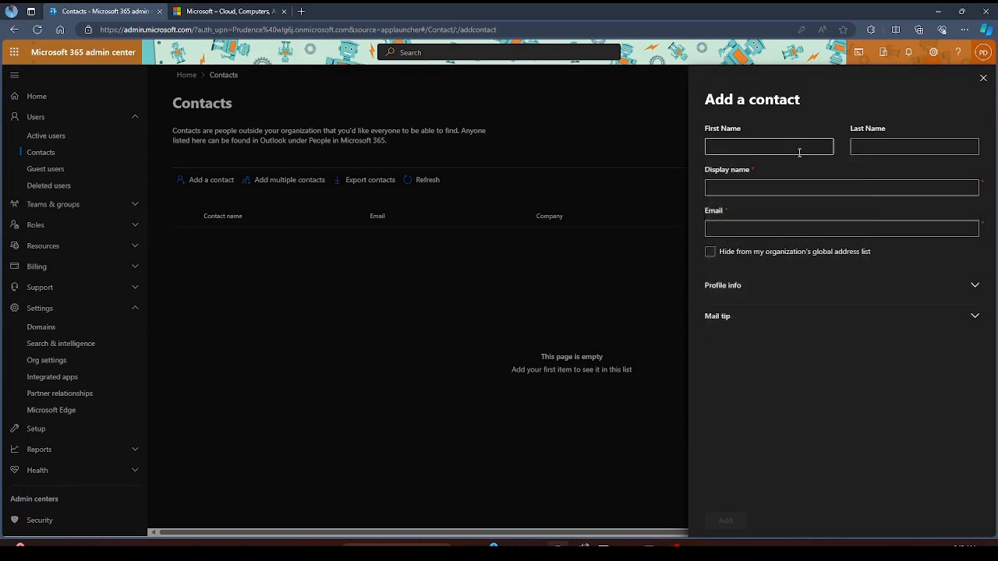
{"action": "left_click", "coordinate": [803, 145]}
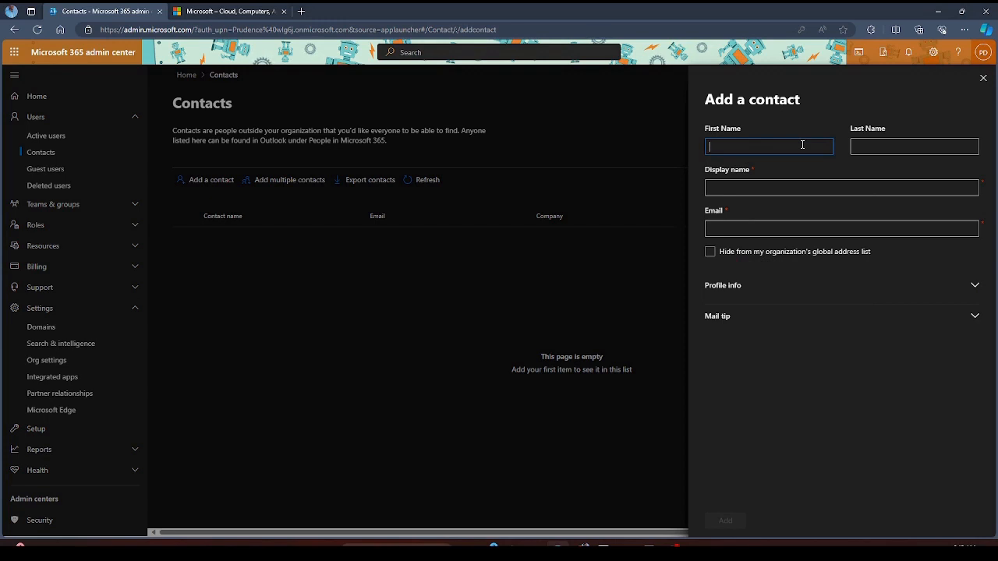
{"action": "key", "text": "Tab"}
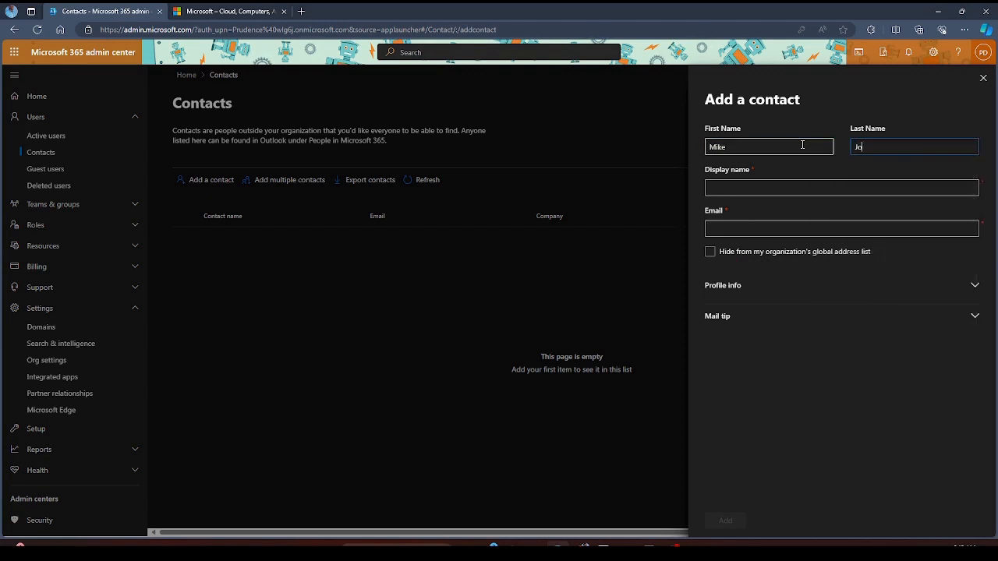
{"action": "key", "text": "Tab"}
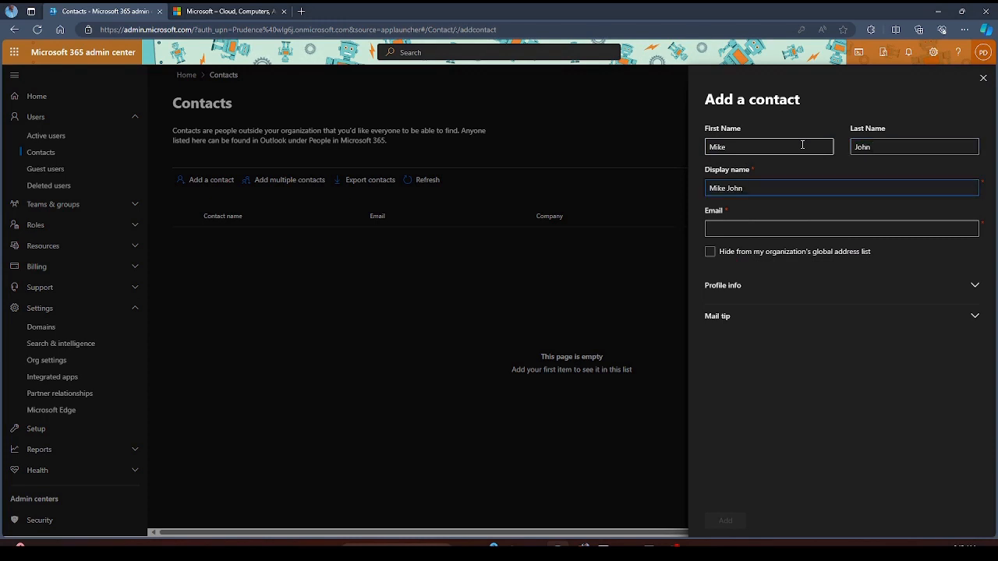
{"action": "left_click", "coordinate": [771, 230]}
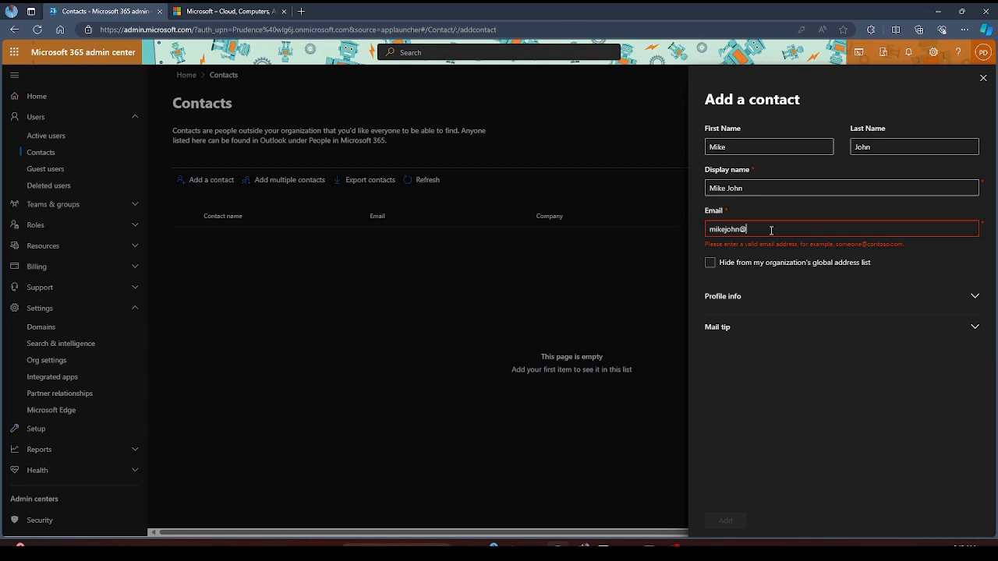
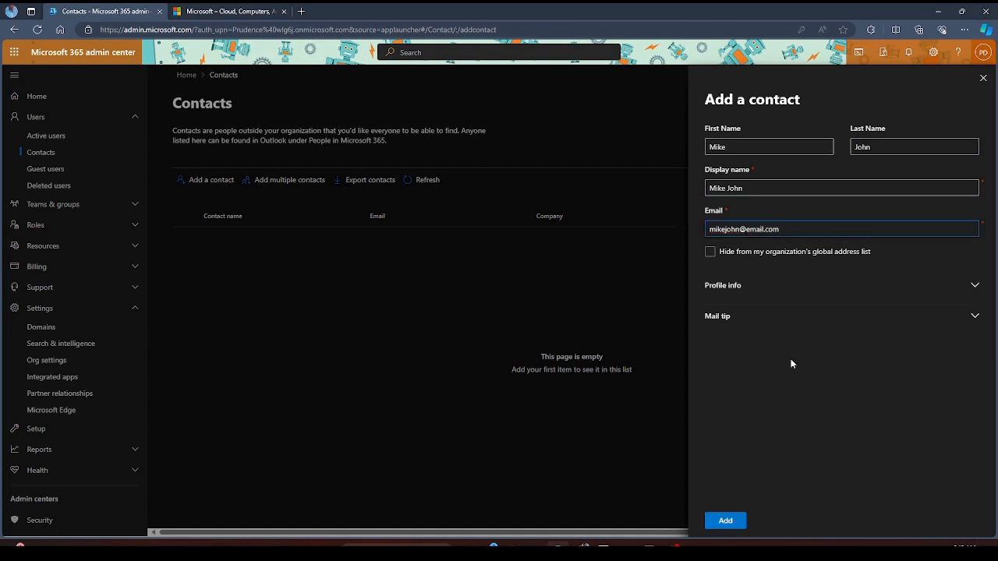
- Keep the contact visible in the global address list and launch the mail app
{"action": "left_click", "coordinate": [710, 253]}
{"action": "left_click", "coordinate": [709, 253]}
{"action": "left_click", "coordinate": [727, 257]}
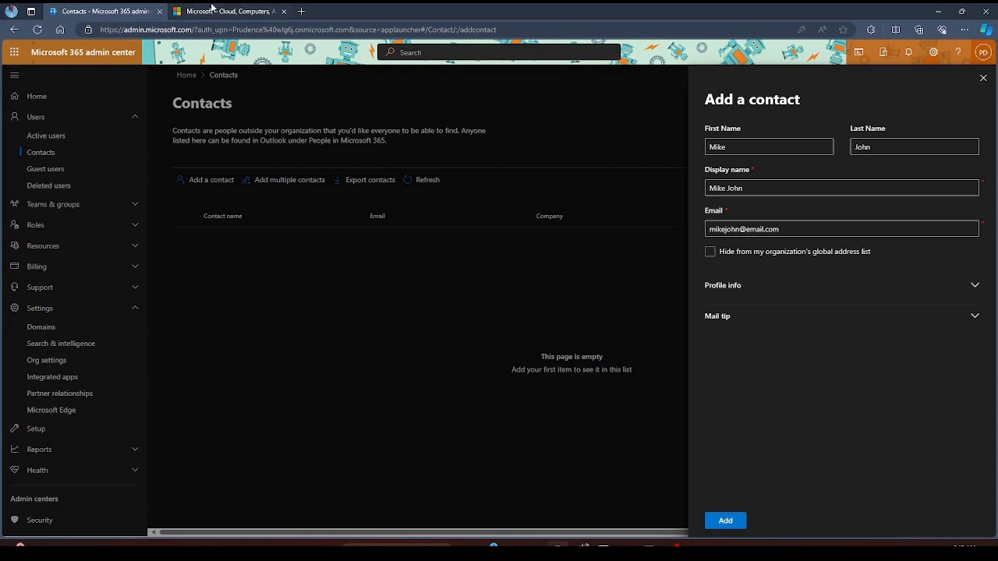
{"action": "left_click", "coordinate": [14, 52]}
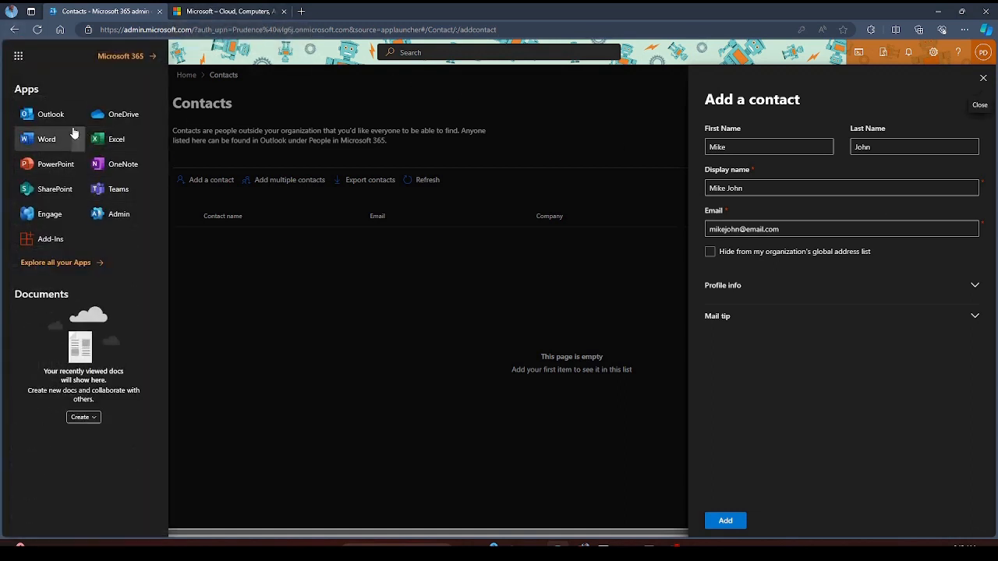
{"action": "left_click", "coordinate": [39, 136]}
- Close the stray Microsoft.com tab and return to the admin center's unfinished contact form
{"action": "left_click", "coordinate": [381, 10]}
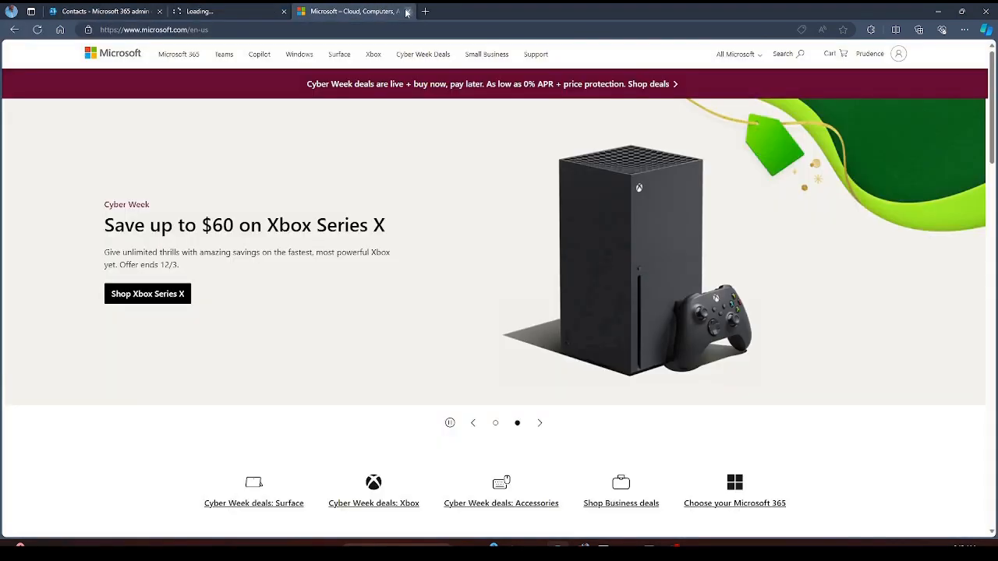
{"action": "left_click", "coordinate": [407, 10]}
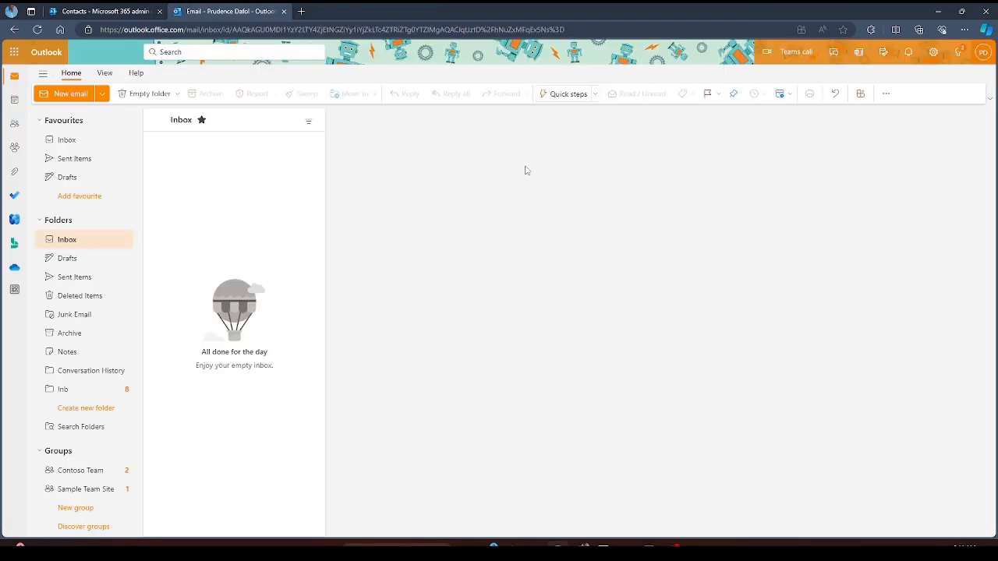
{"action": "left_click", "coordinate": [129, 8]}
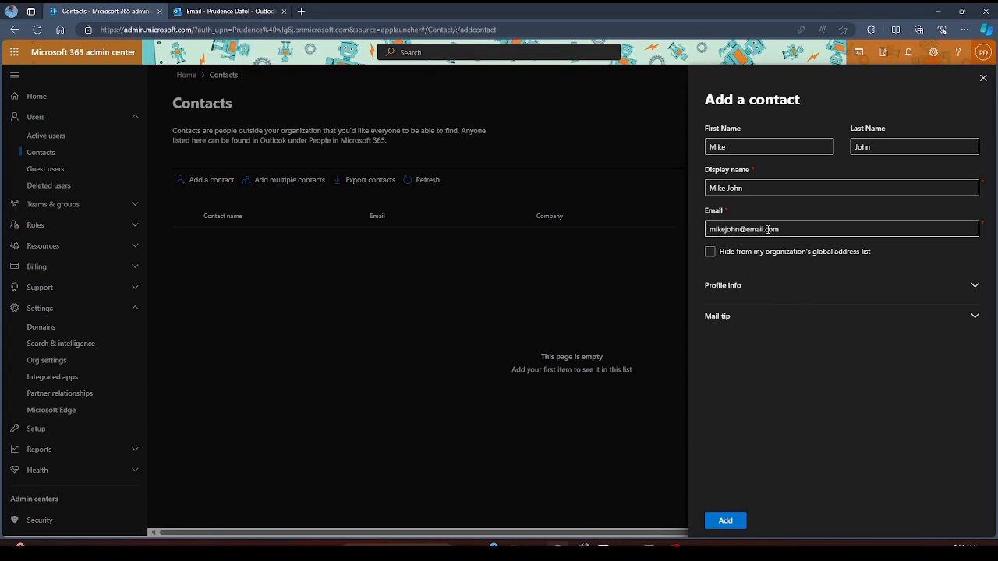
- Add the contact, dismiss the Contact added confirmation, and return to Active users
{"action": "left_click_drag", "start_coordinate": [739, 231], "coordinate": [701, 252]}
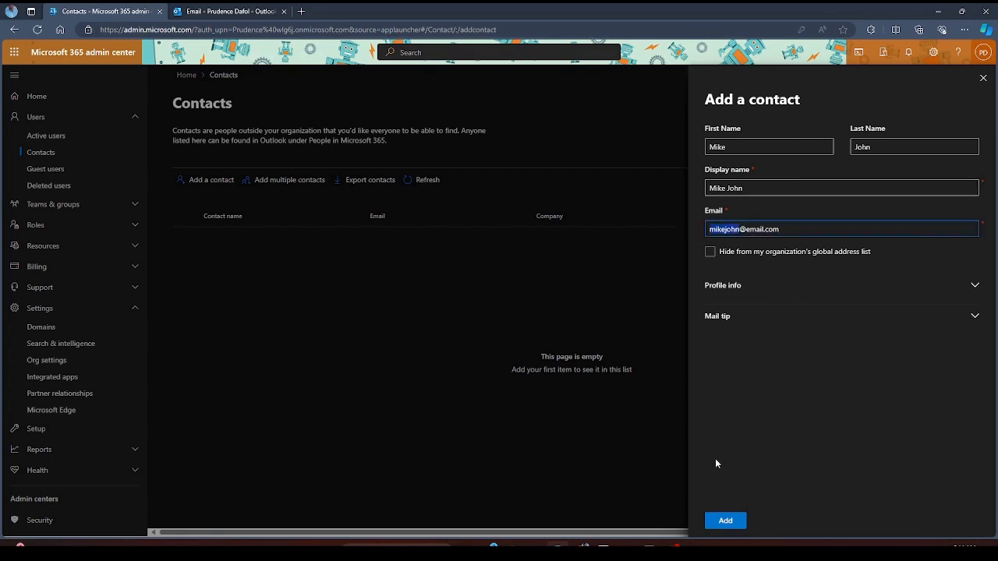
{"action": "left_click", "coordinate": [729, 521]}
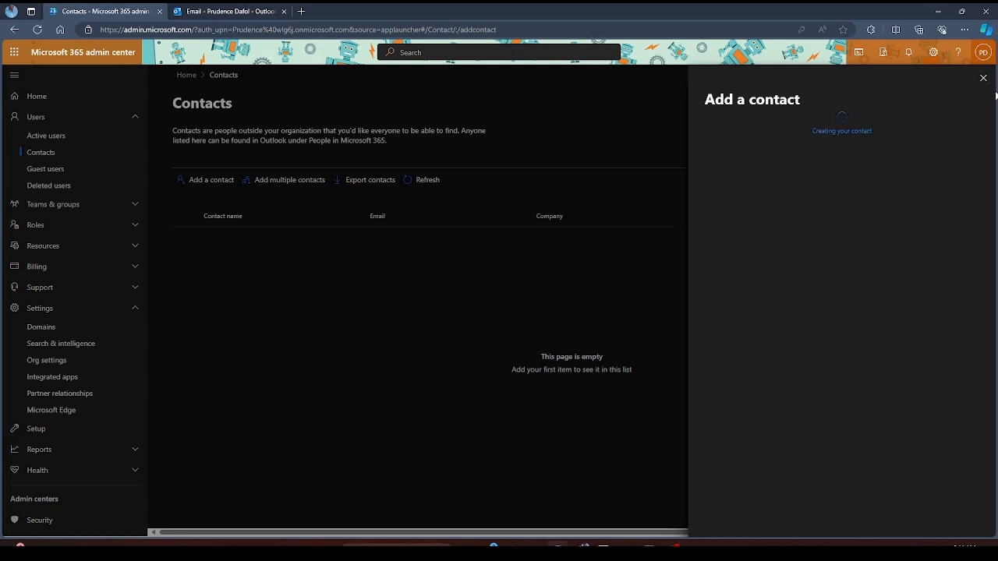
{"action": "left_click_drag", "start_coordinate": [722, 142], "coordinate": [858, 140]}
{"action": "left_click", "coordinate": [771, 140]}
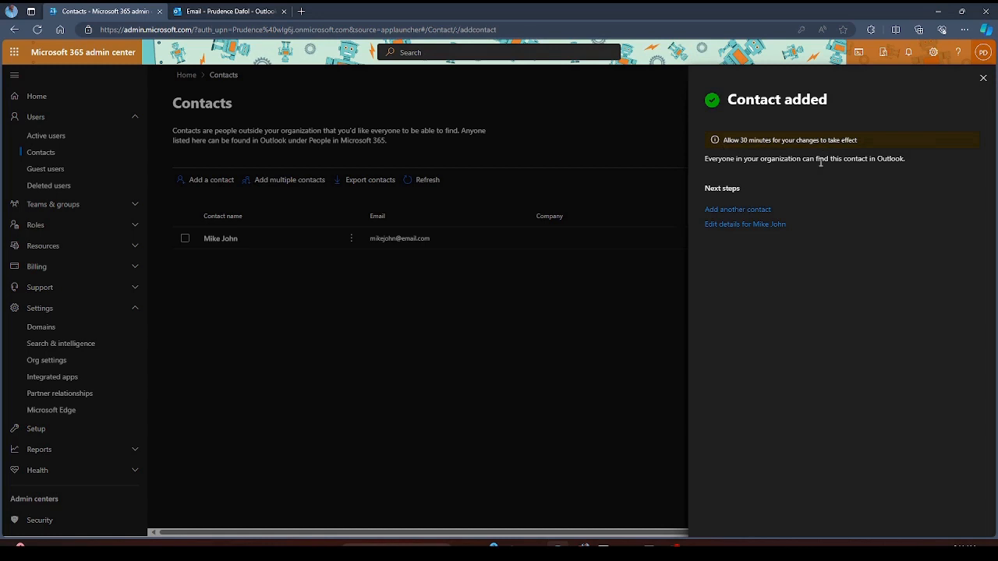
{"action": "left_click", "coordinate": [983, 78]}
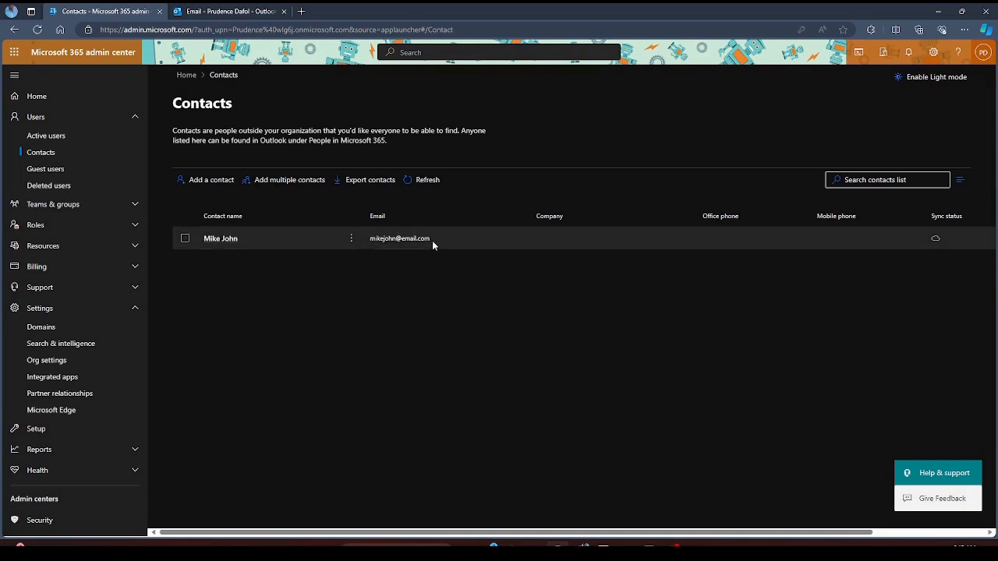
{"action": "left_click", "coordinate": [47, 137]}
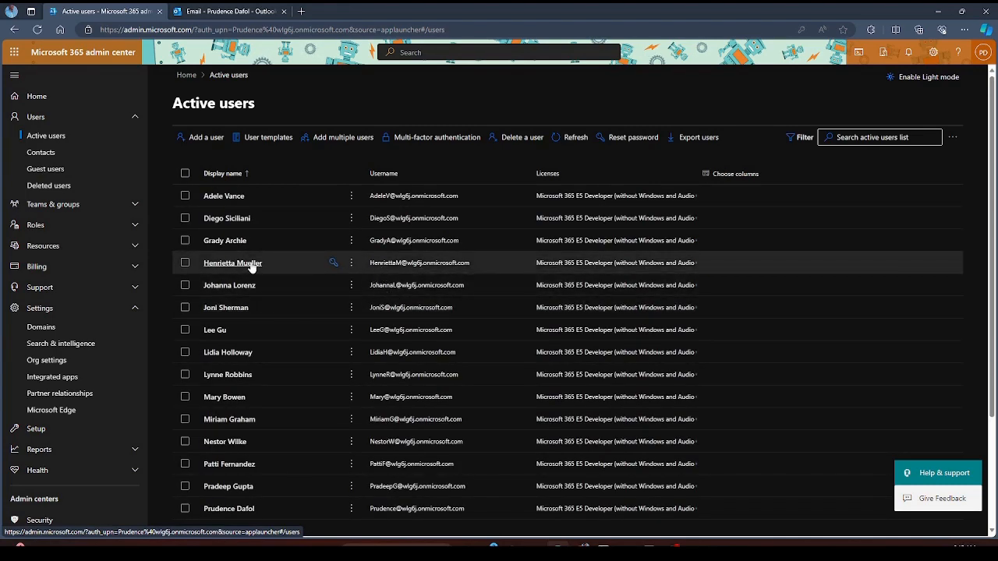
- Start a new Outlook email with a partial name in To, then check the admin Contacts page
{"action": "left_click", "coordinate": [231, 8]}
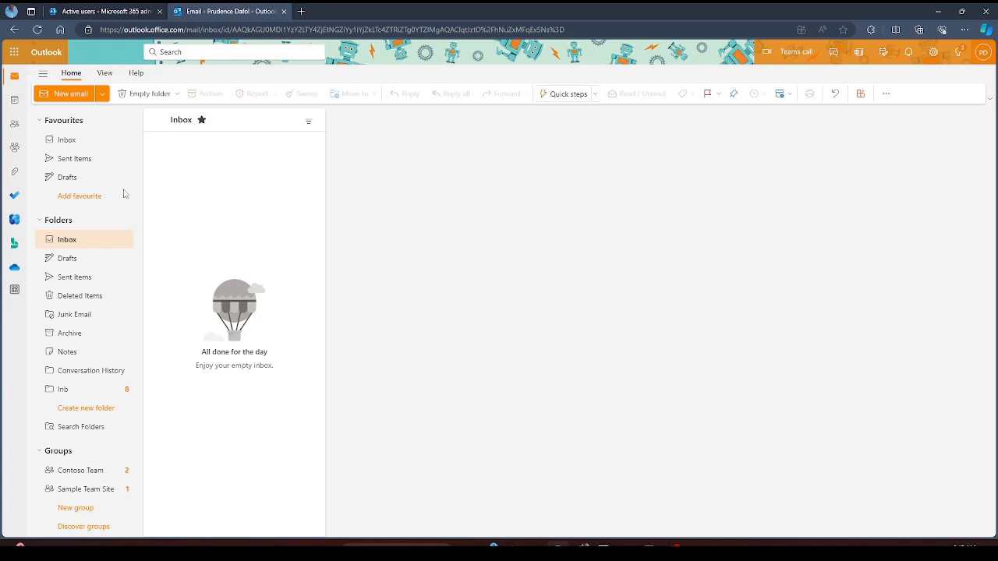
{"action": "left_click", "coordinate": [71, 94]}
{"action": "type", "text": "henr"}
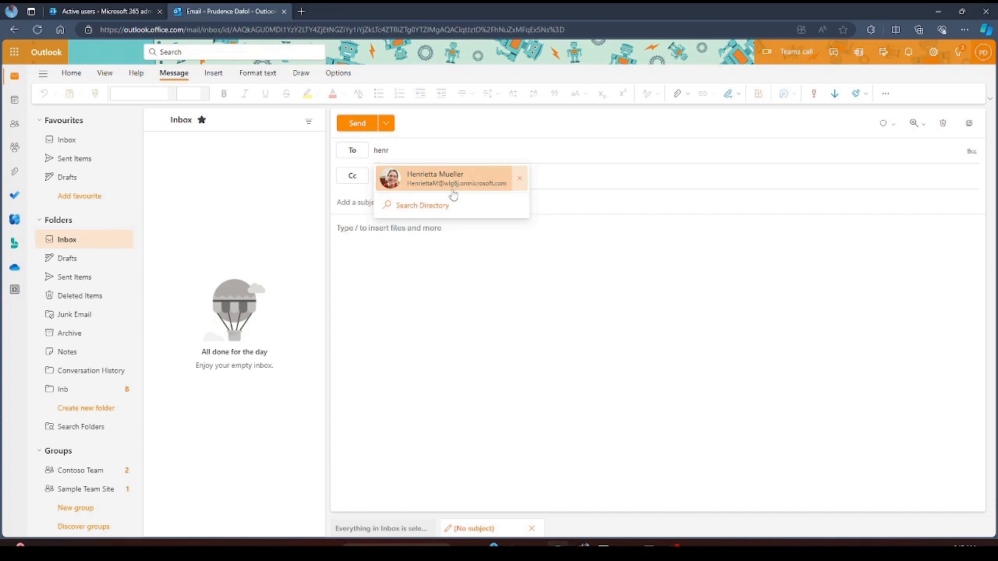
{"action": "left_click", "coordinate": [446, 241]}
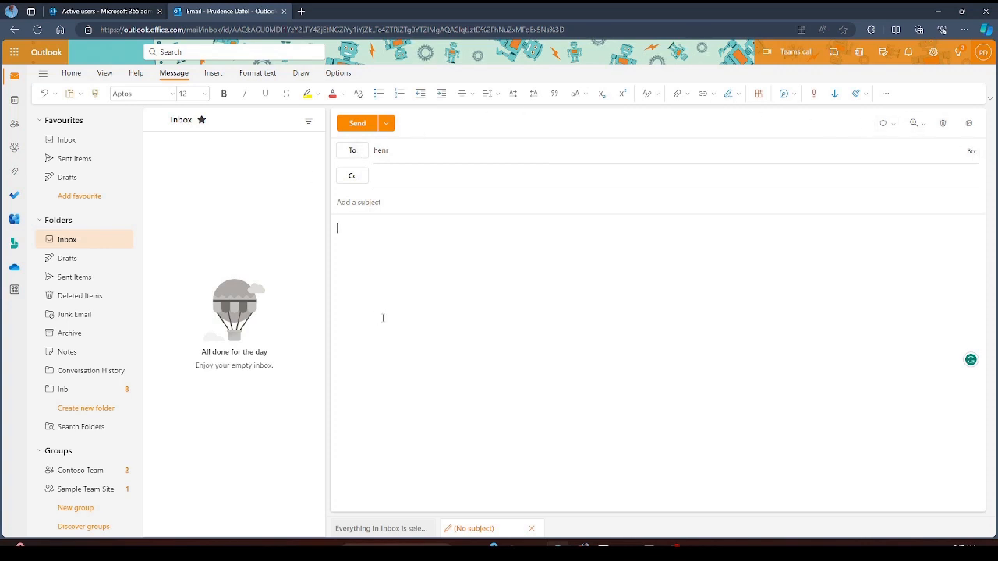
{"action": "left_click", "coordinate": [163, 10]}
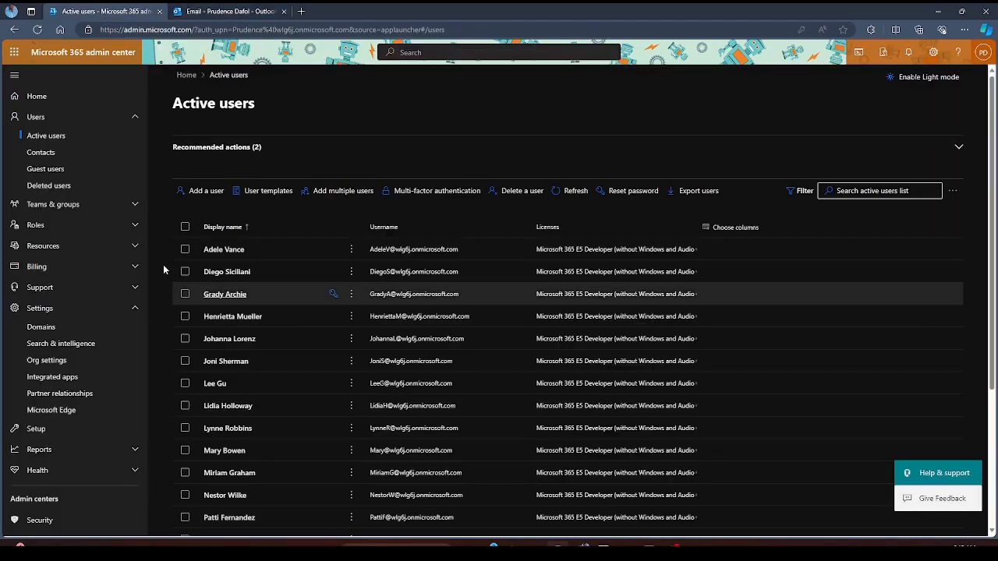
{"action": "left_click", "coordinate": [74, 158]}
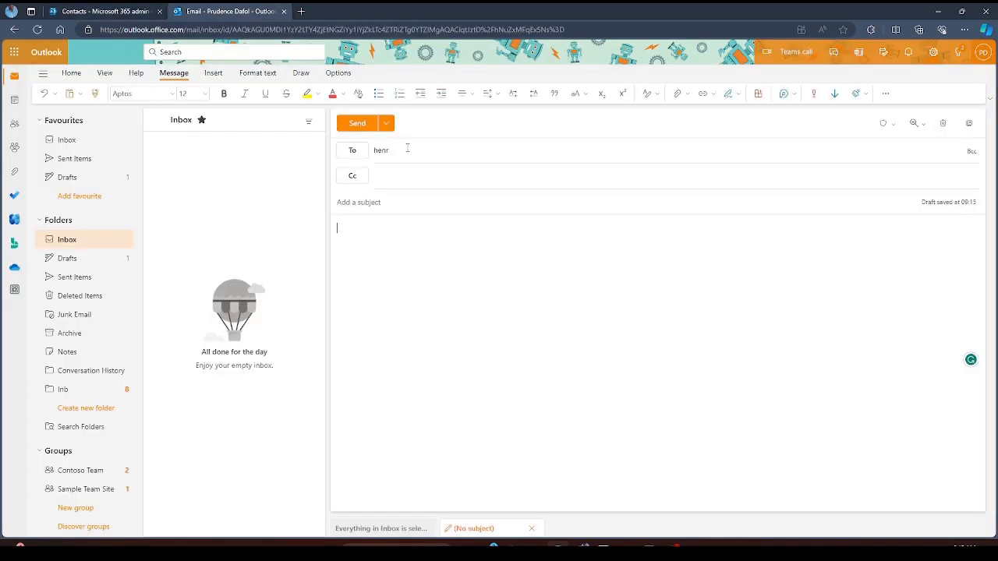
- Clear the recipient, discard the draft email, and return to the admin Contacts page
{"action": "left_click", "coordinate": [406, 150]}
{"action": "key", "text": "BackSpace"}
{"action": "key", "text": "BackSpace"}
{"action": "key", "text": "BackSpace"}
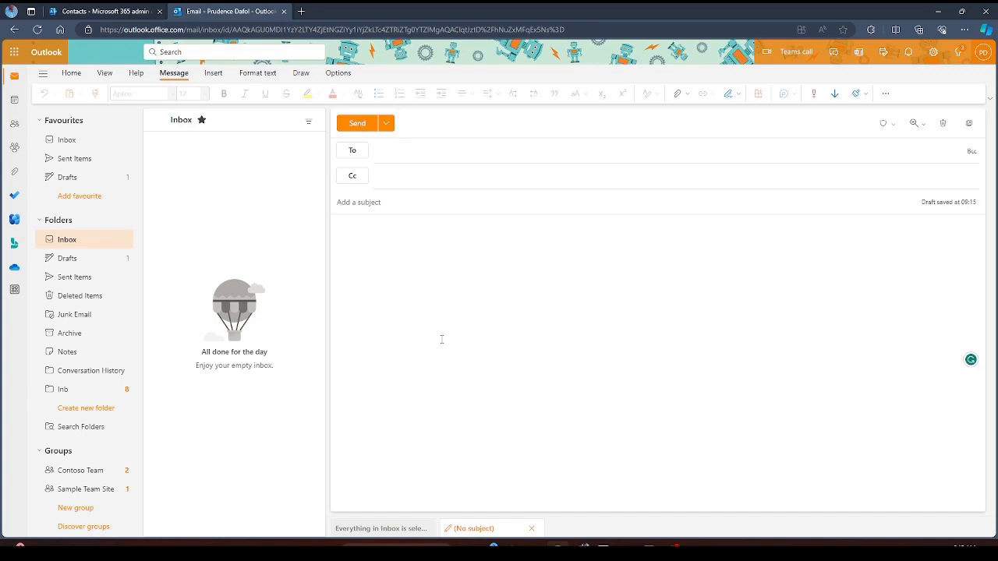
{"action": "left_click", "coordinate": [943, 123]}
{"action": "left_click", "coordinate": [502, 311]}
{"action": "left_click", "coordinate": [110, 10]}
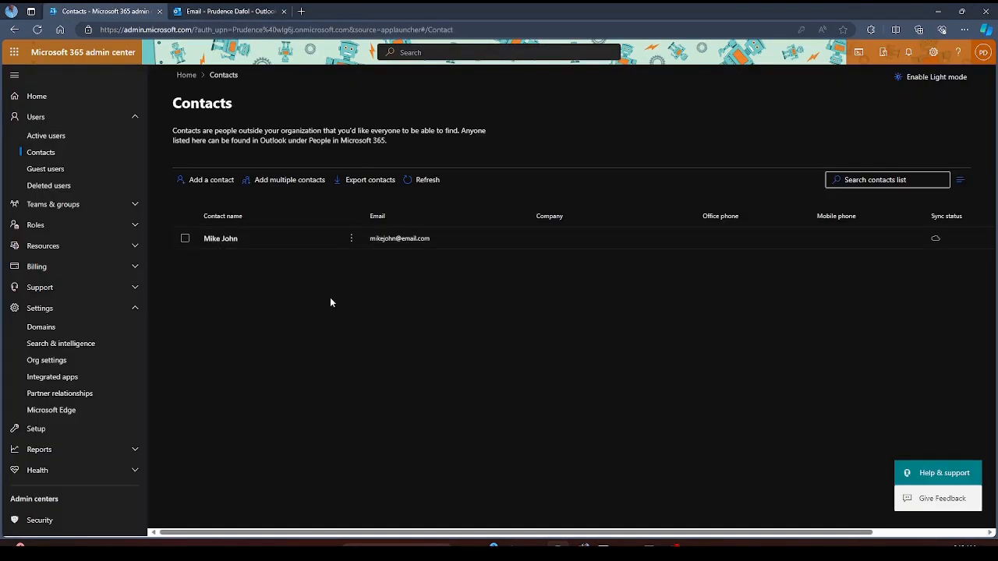
- Look over the guest users page, collapse Settings, and open Deleted users
{"action": "left_click", "coordinate": [83, 169]}
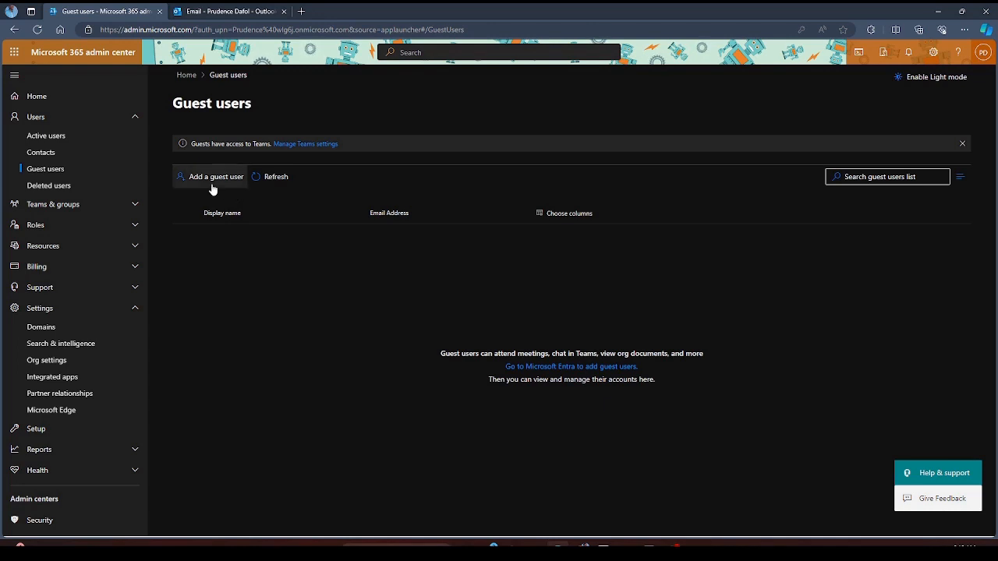
{"action": "scroll", "coordinate": [129, 257], "scroll_direction": "down", "scroll_amount": 3}
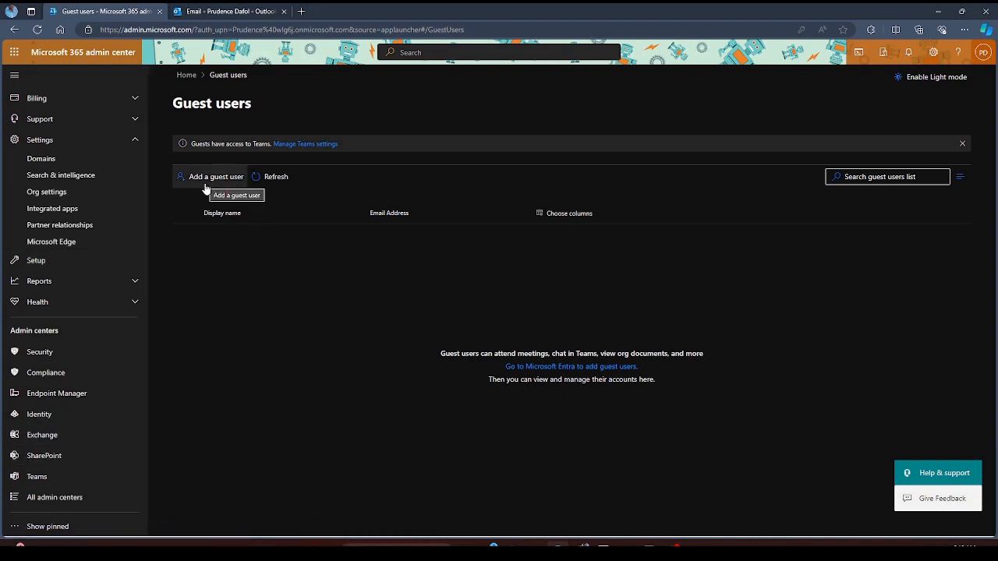
{"action": "scroll", "coordinate": [53, 214], "scroll_direction": "up", "scroll_amount": 3}
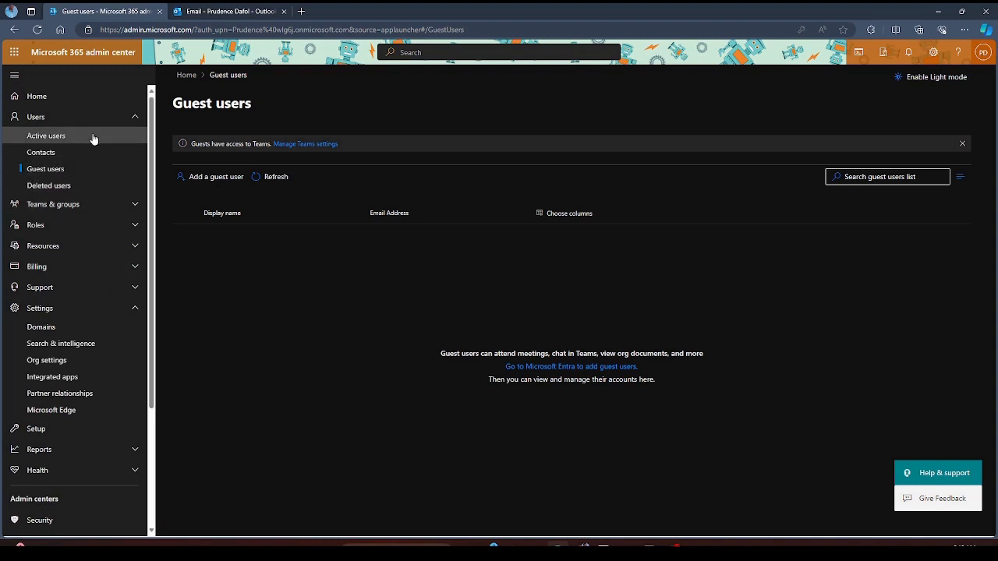
{"action": "left_click", "coordinate": [137, 310]}
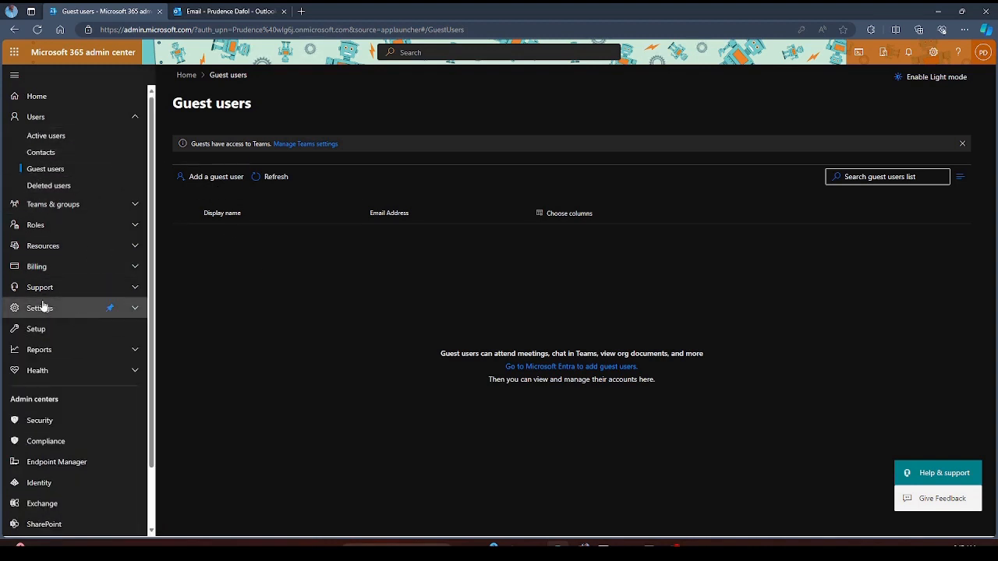
{"action": "left_click", "coordinate": [47, 187]}
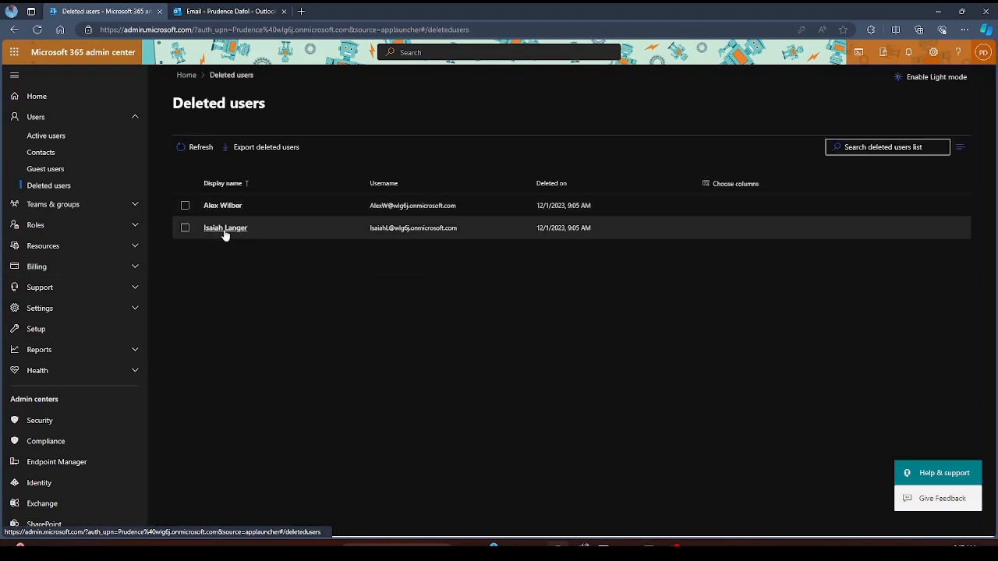
- Restore the second deleted user with an auto-generated password
{"action": "left_click", "coordinate": [184, 227]}
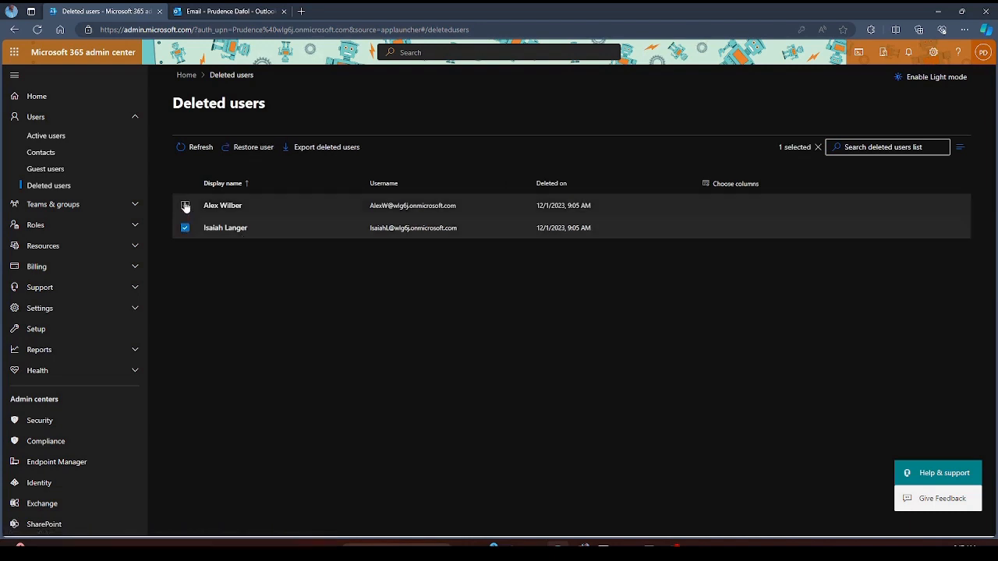
{"action": "left_click", "coordinate": [251, 148]}
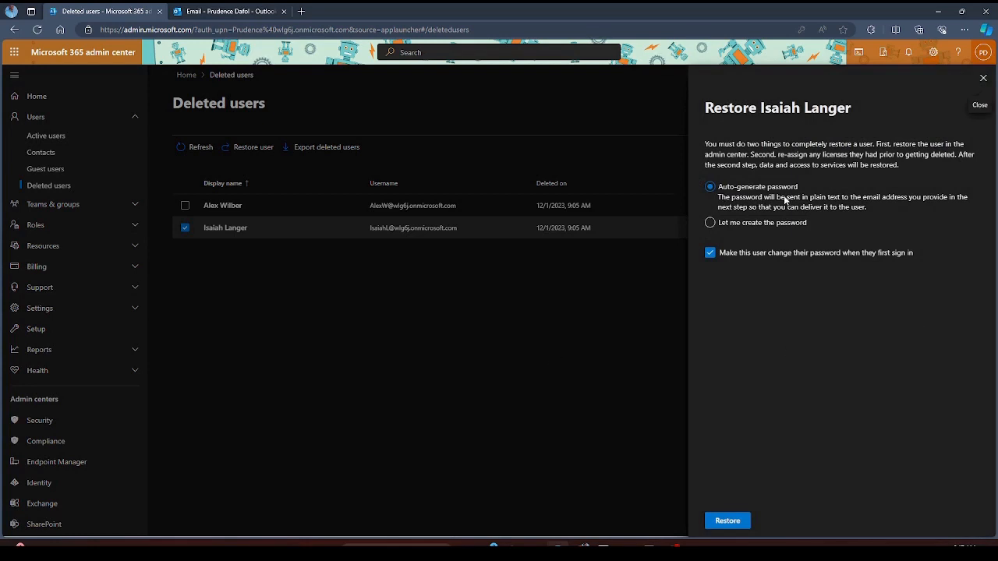
{"action": "left_click", "coordinate": [711, 223]}
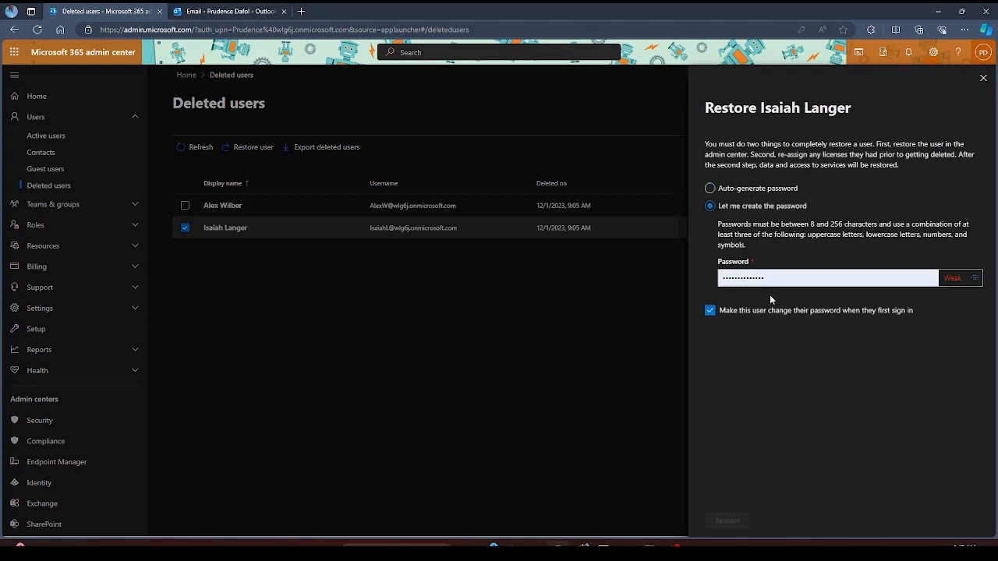
{"action": "left_click", "coordinate": [720, 189]}
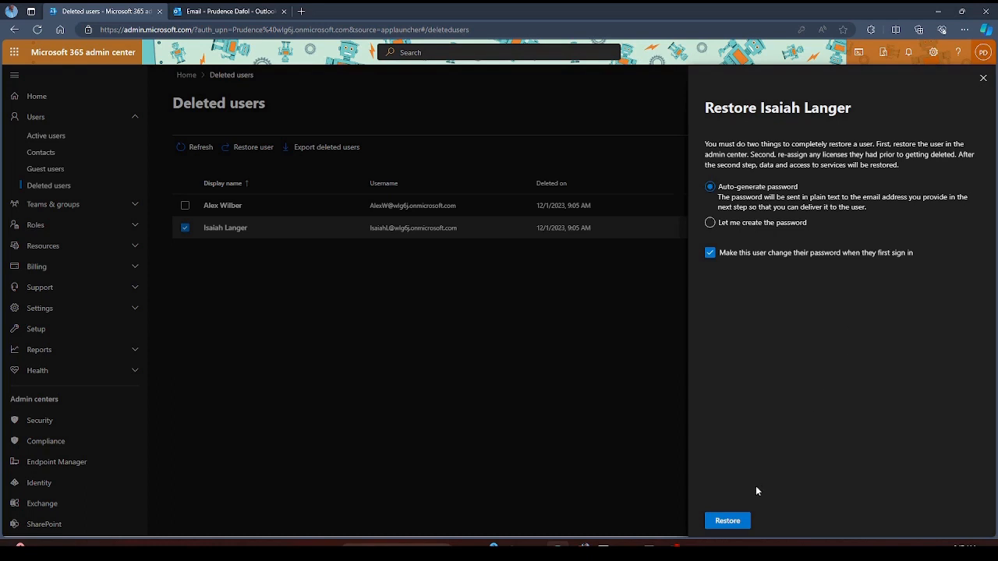
{"action": "left_click", "coordinate": [726, 522]}
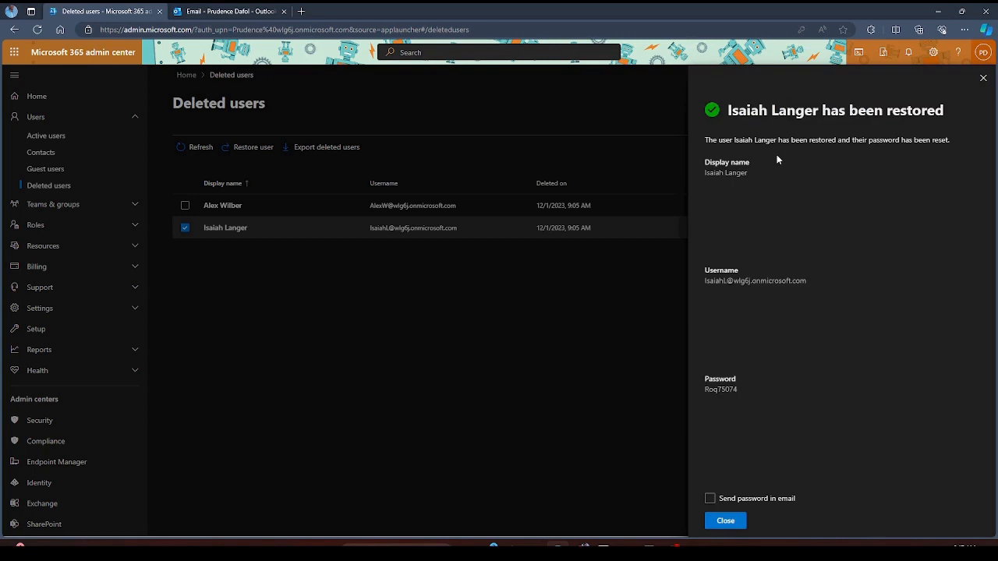
- Review the new temporary password and enable emailing it, removing the prefilled recipient
{"action": "left_click_drag", "start_coordinate": [712, 171], "coordinate": [746, 206]}
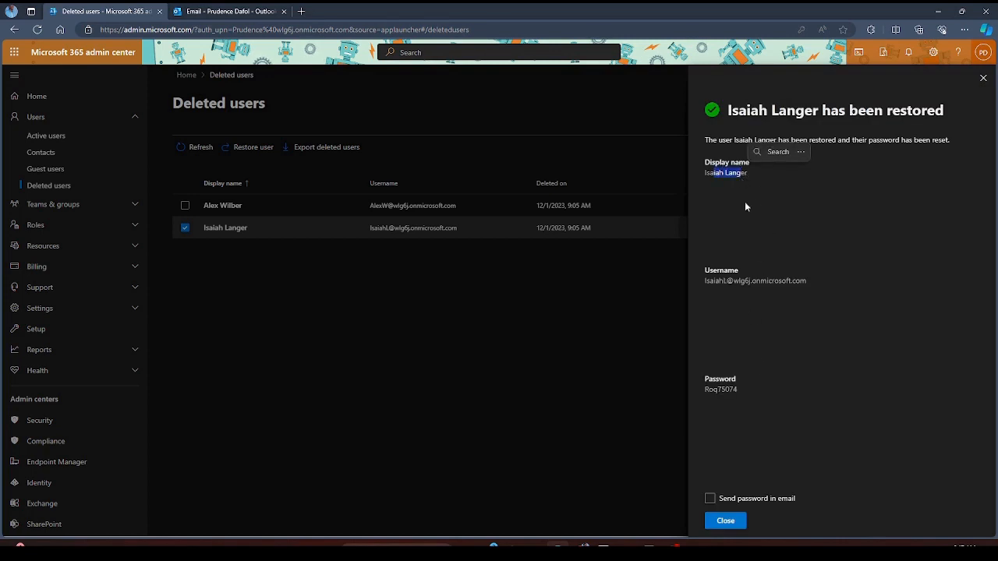
{"action": "left_click_drag", "start_coordinate": [723, 277], "coordinate": [775, 312]}
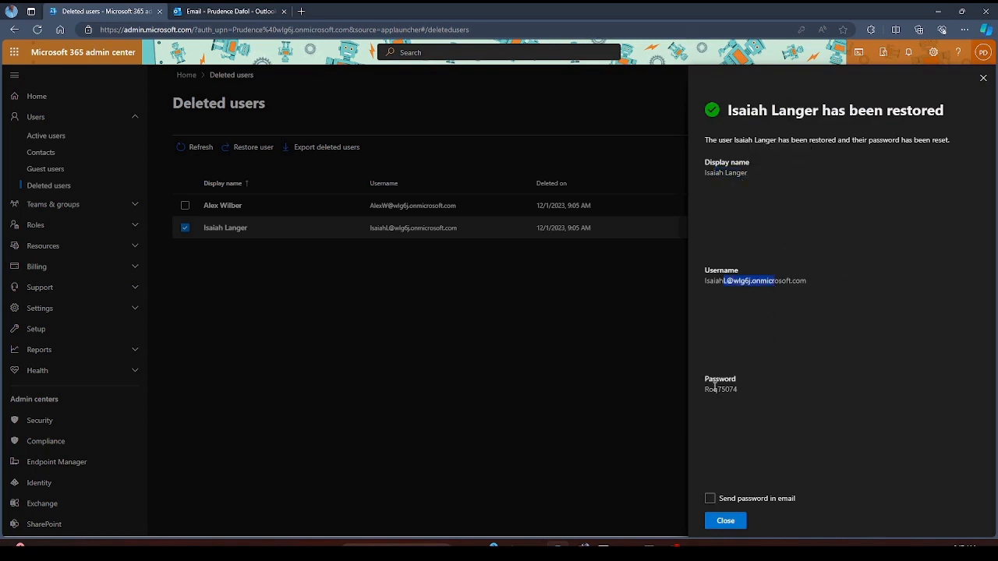
{"action": "left_click_drag", "start_coordinate": [704, 389], "coordinate": [735, 399]}
{"action": "left_click", "coordinate": [810, 409]}
{"action": "left_click", "coordinate": [709, 498]}
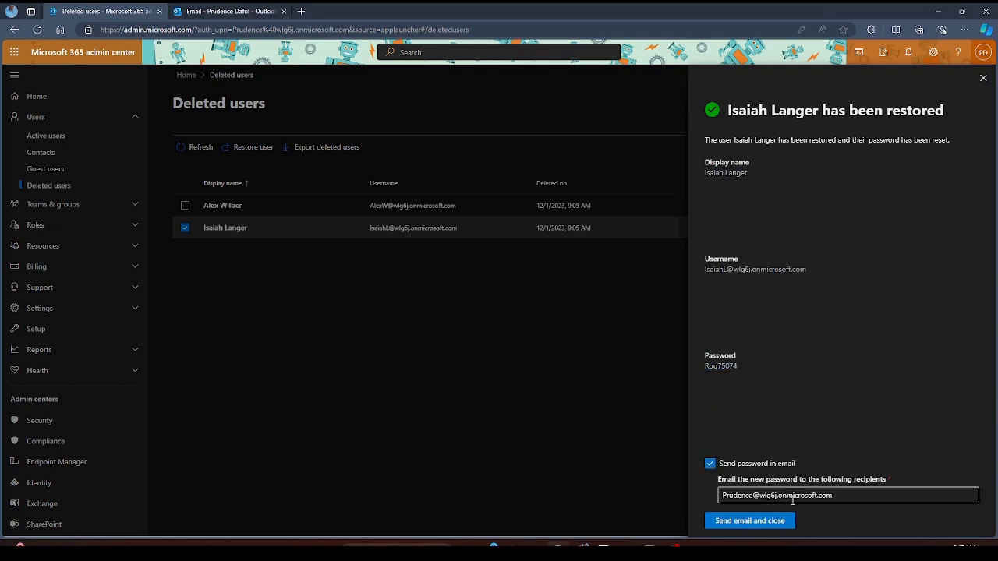
{"action": "left_click_drag", "start_coordinate": [847, 496], "coordinate": [682, 504]}
{"action": "key", "text": "BackSpace"}
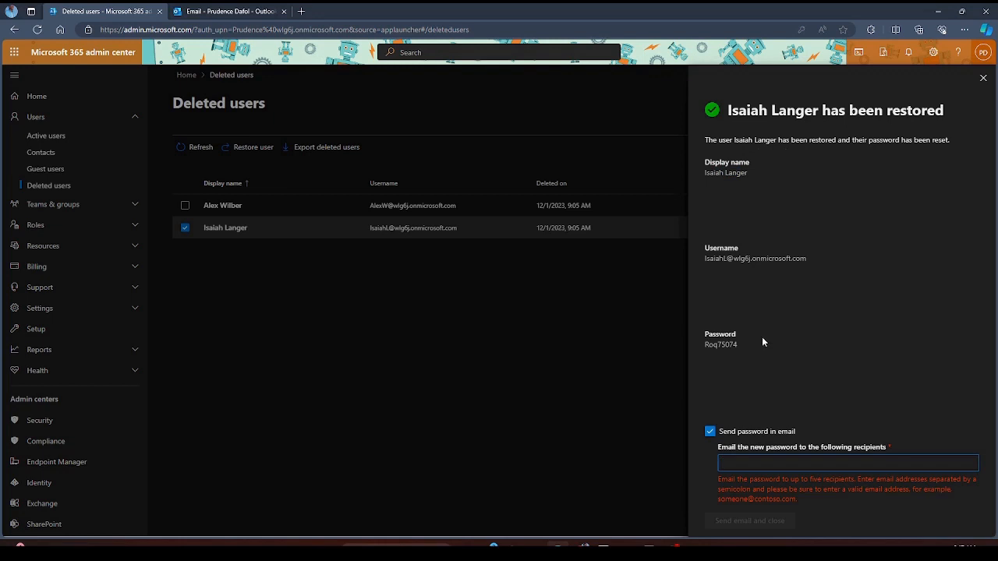
{"action": "left_click", "coordinate": [717, 388]}
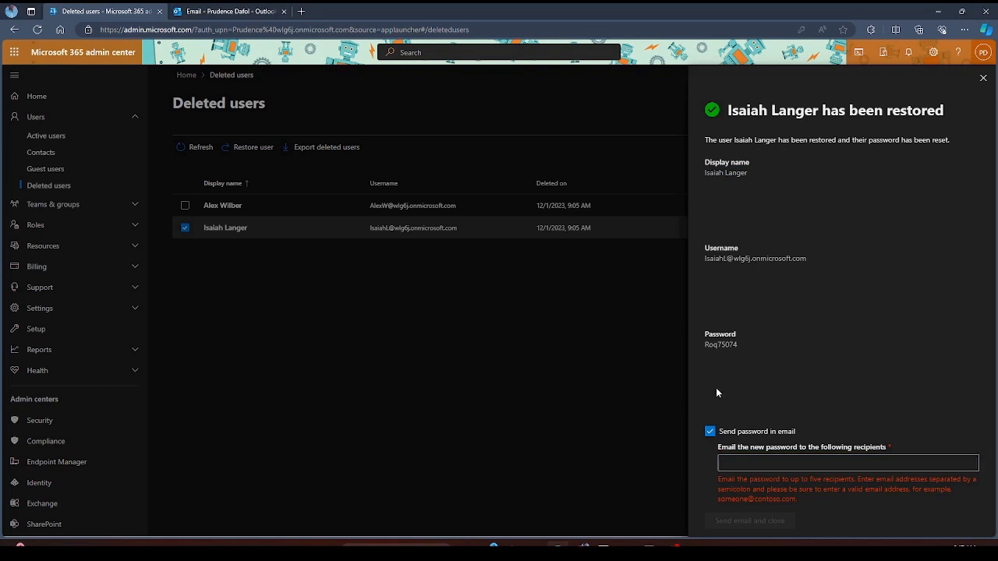
{"action": "double_click", "coordinate": [722, 343]}
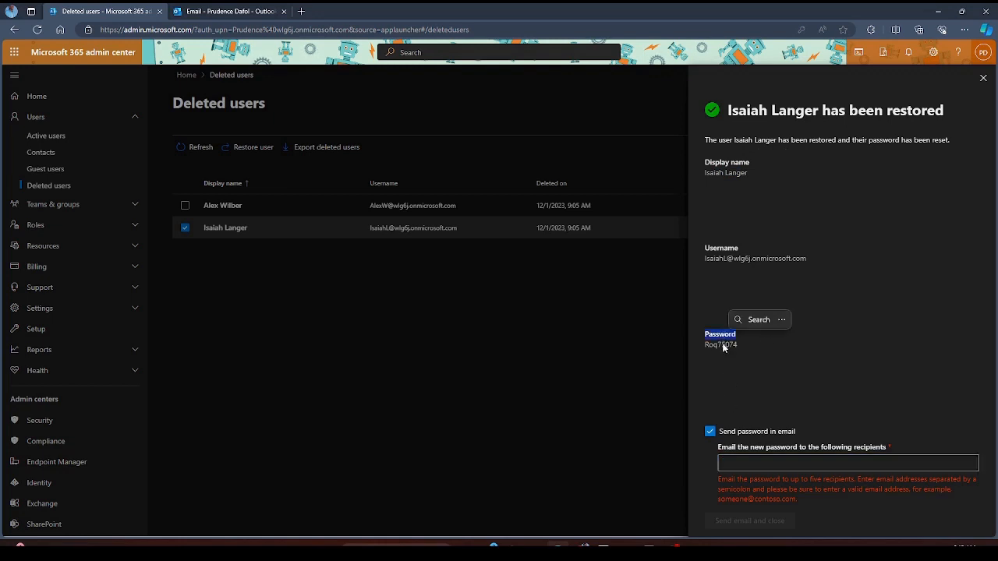
{"action": "left_click", "coordinate": [803, 345]}
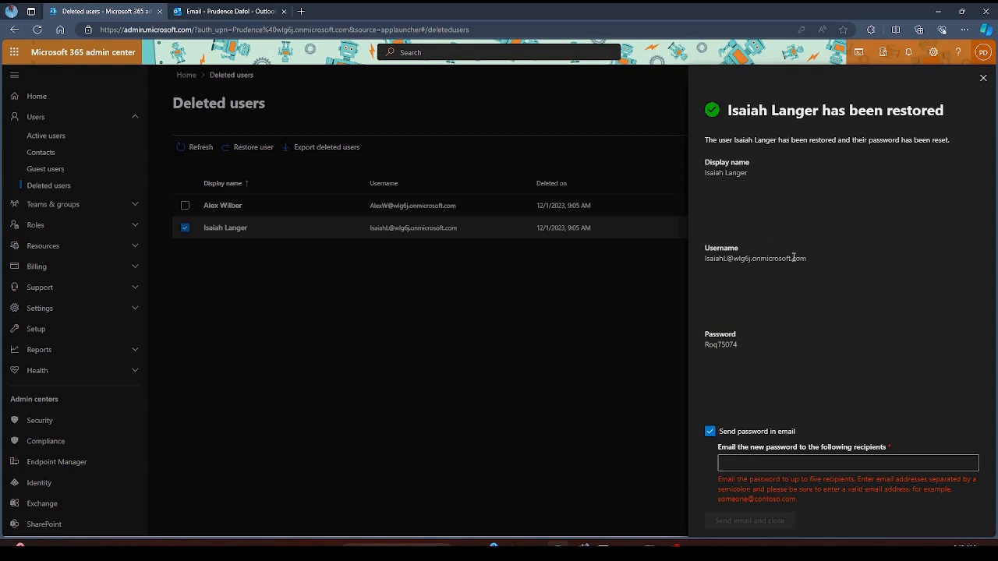
- Clear the search filter and restore the remaining deleted user with an auto-generated password
{"action": "left_click", "coordinate": [983, 78]}
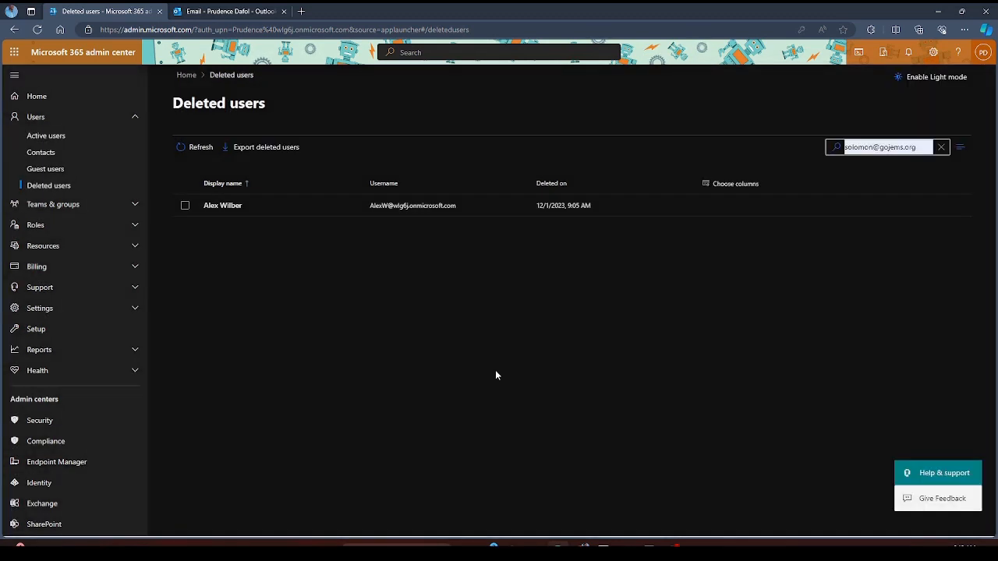
{"action": "left_click", "coordinate": [940, 147]}
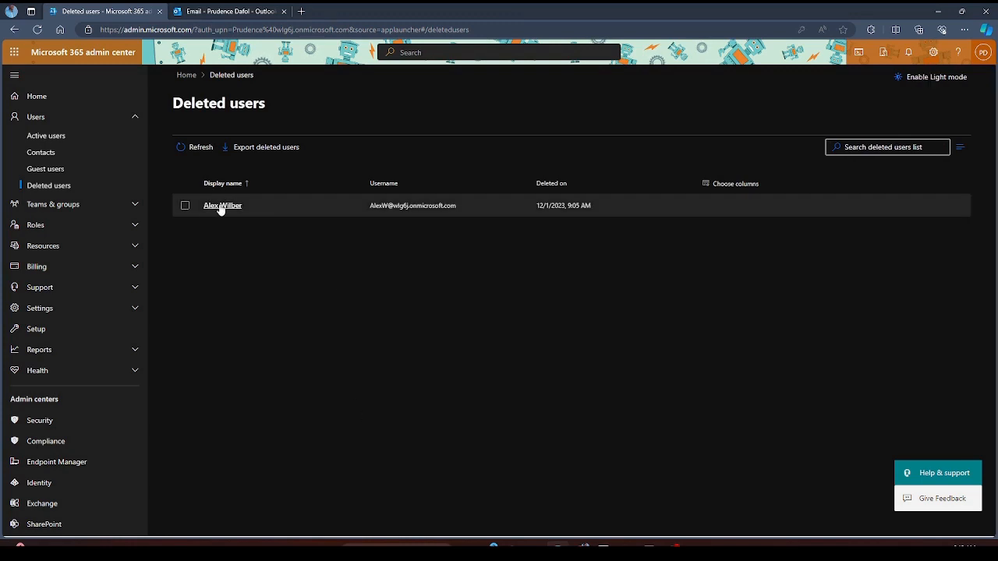
{"action": "left_click", "coordinate": [229, 207]}
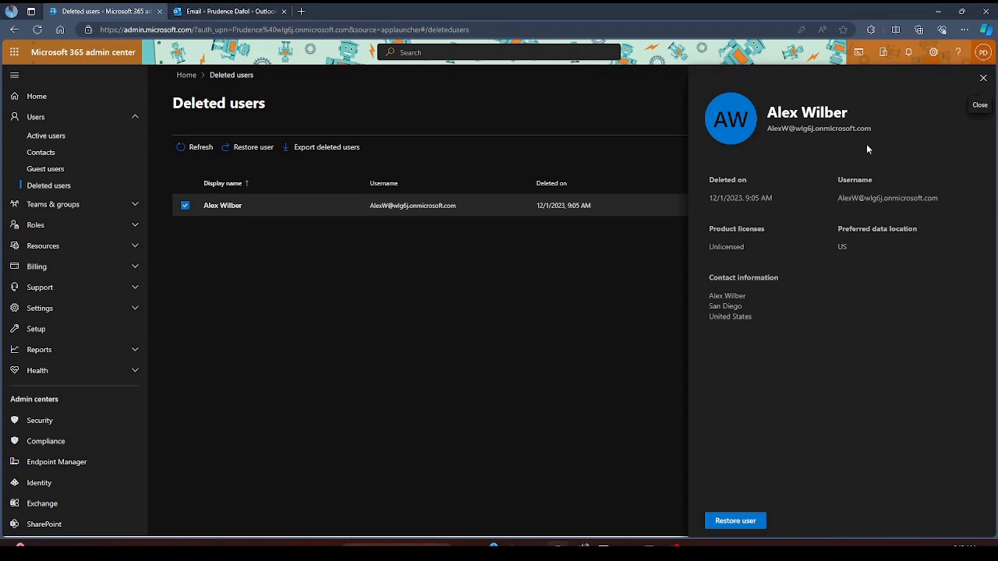
{"action": "left_click", "coordinate": [735, 521]}
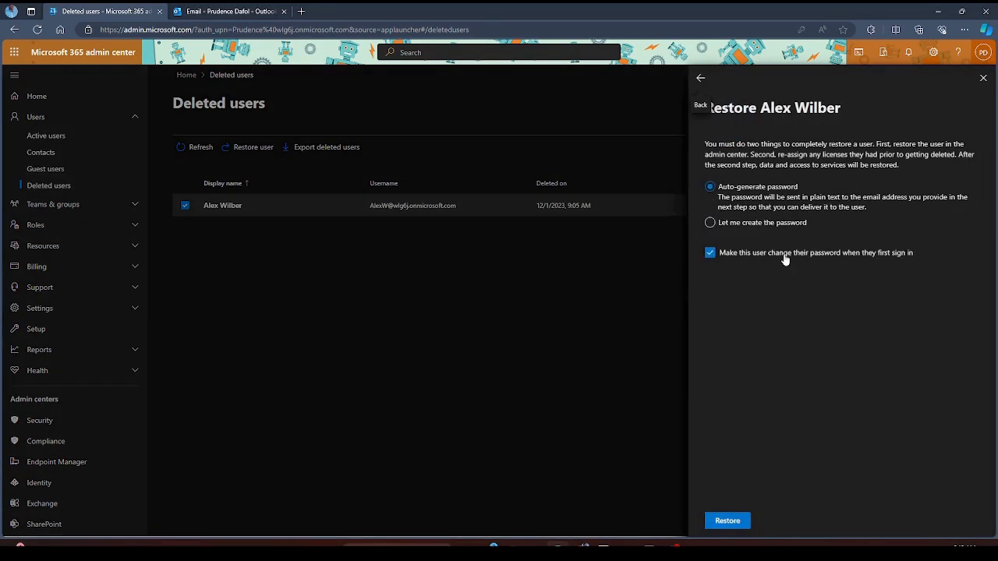
{"action": "left_click", "coordinate": [727, 521]}
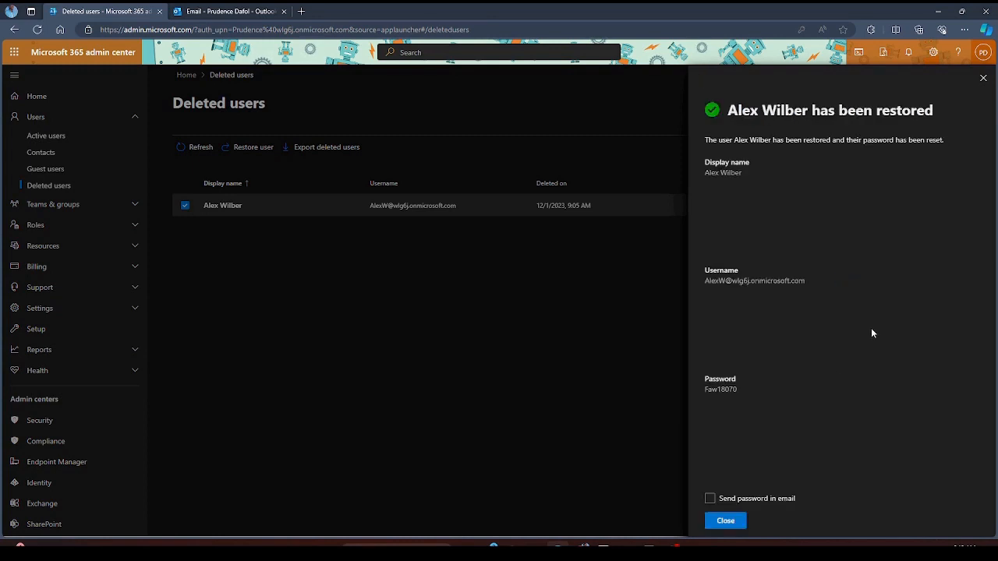
- Email the new password to the admin, then open the Outlook Inbox
{"action": "left_click", "coordinate": [784, 504]}
{"action": "left_click", "coordinate": [710, 500]}
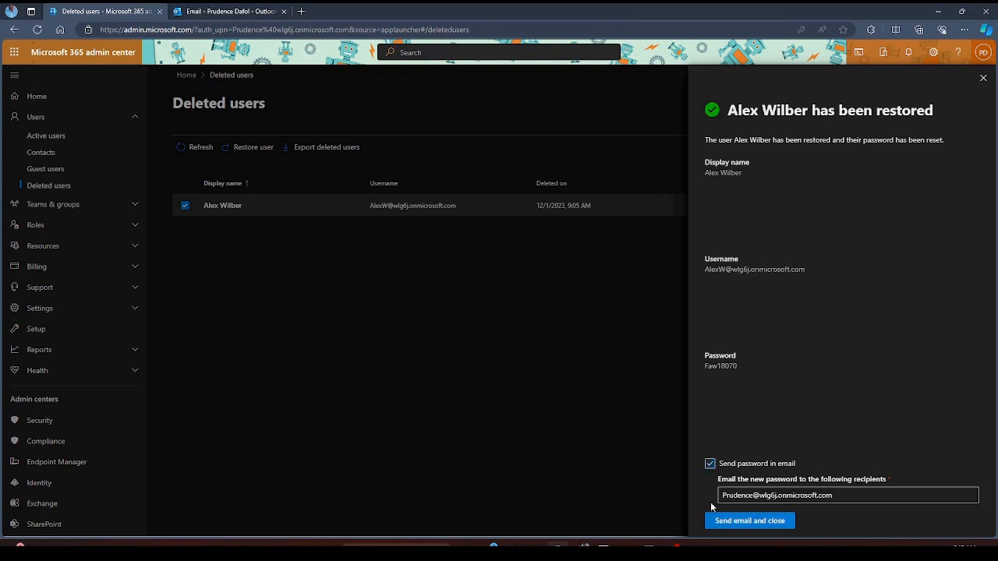
{"action": "left_click", "coordinate": [735, 523]}
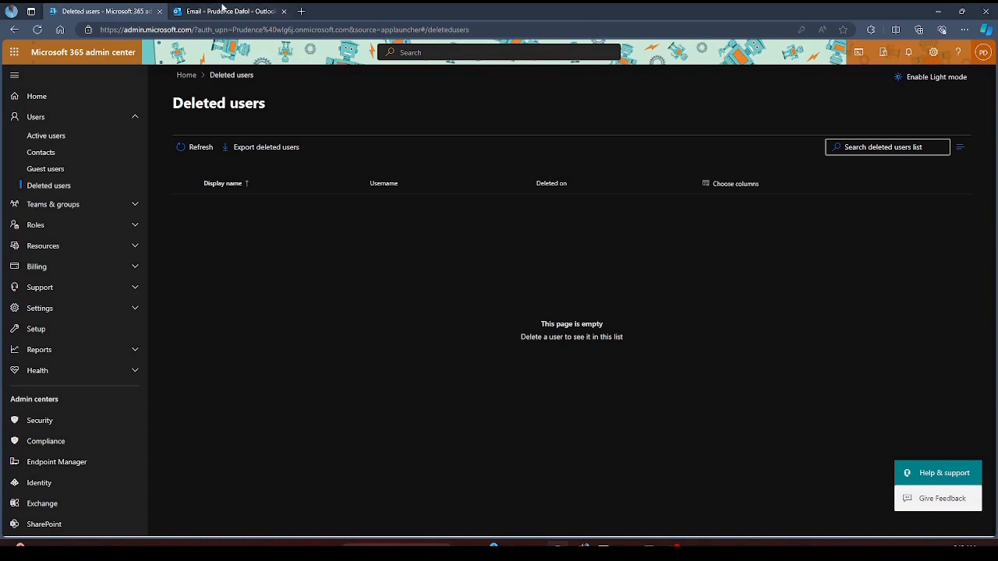
{"action": "left_click", "coordinate": [226, 11]}
{"action": "left_click", "coordinate": [76, 147]}
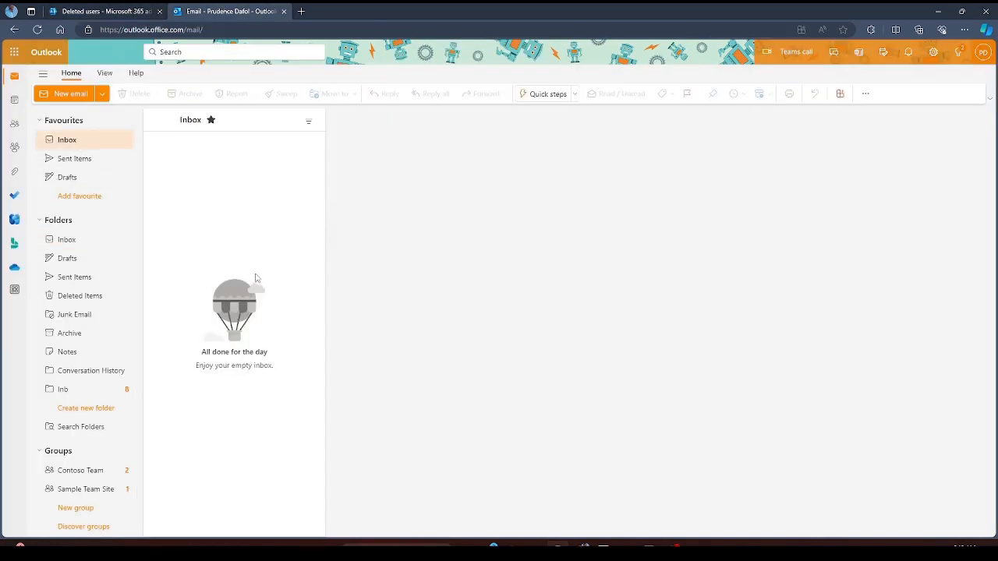
- Read the Account information email's user name and temporary password, then return to the admin center
{"action": "left_click", "coordinate": [72, 143]}
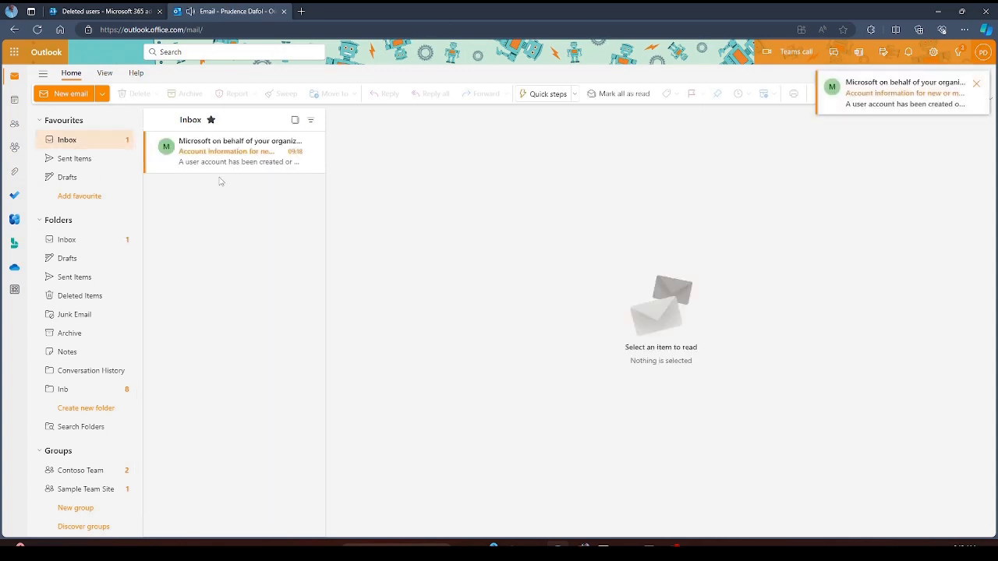
{"action": "left_click", "coordinate": [216, 153]}
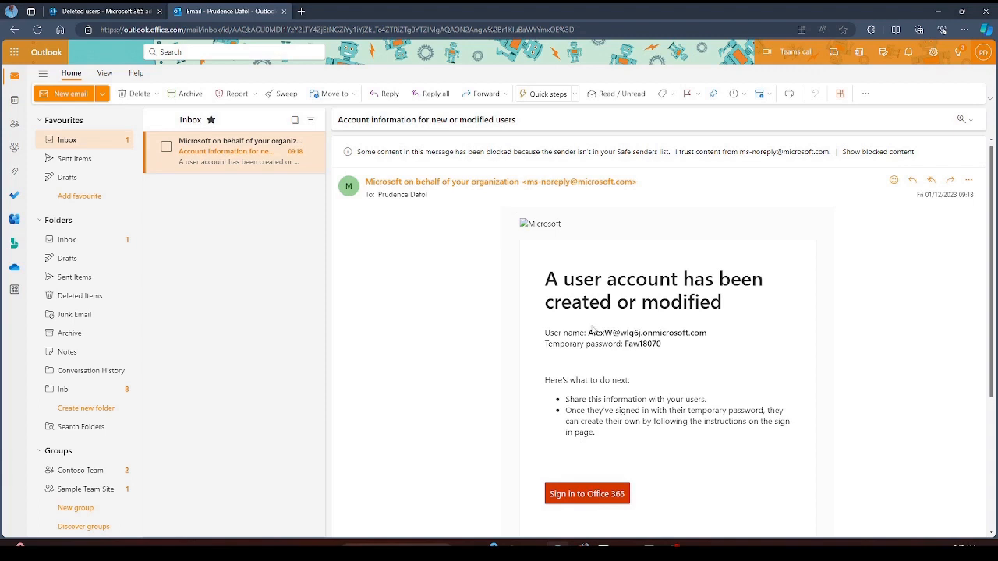
{"action": "triple_click", "coordinate": [592, 332]}
{"action": "left_click", "coordinate": [657, 376]}
{"action": "right_click", "coordinate": [518, 224]}
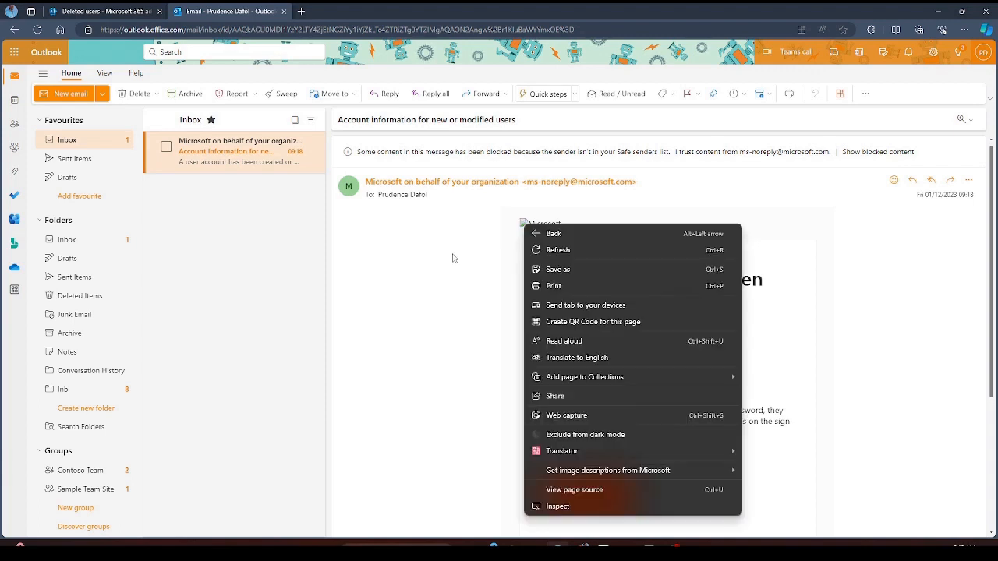
{"action": "left_click", "coordinate": [453, 257]}
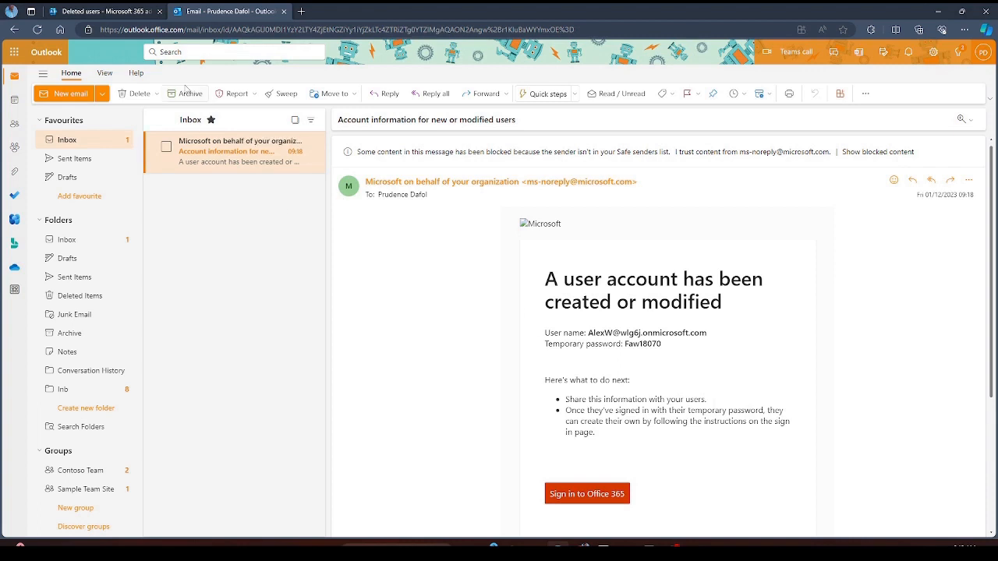
{"action": "left_click", "coordinate": [110, 11]}
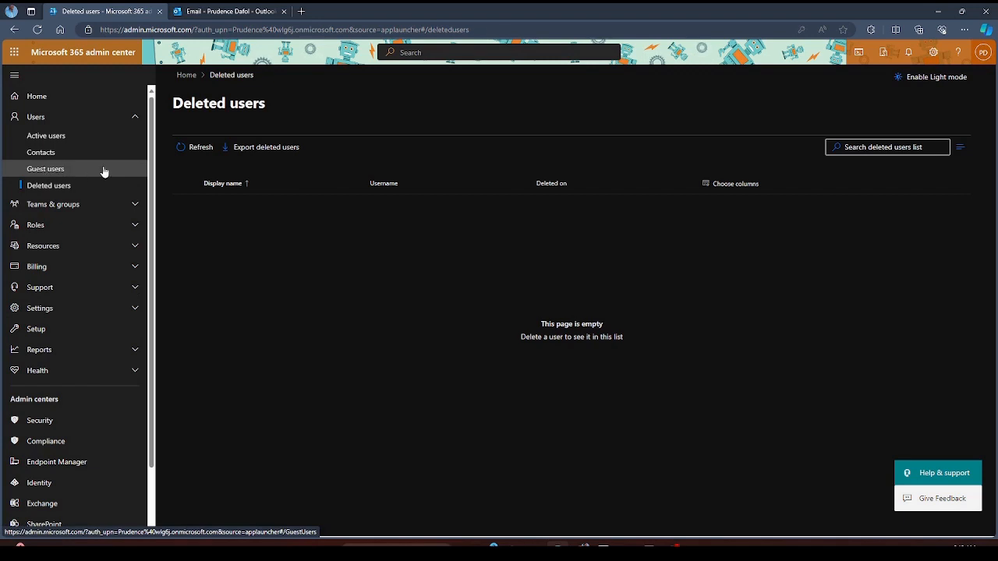
- From Active users, start adding a user and enter the first and last name
{"action": "left_click", "coordinate": [53, 135]}
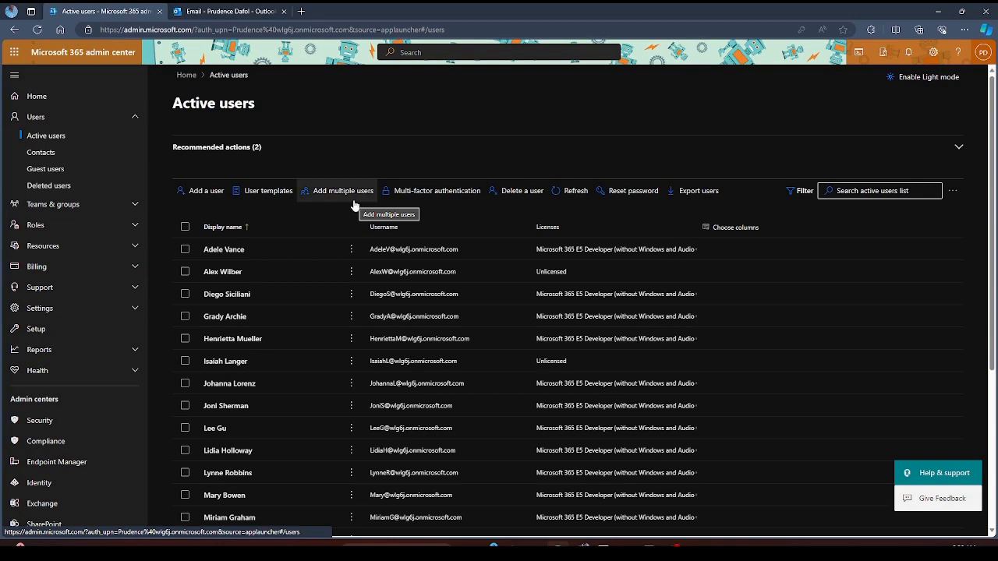
{"action": "left_click", "coordinate": [199, 190]}
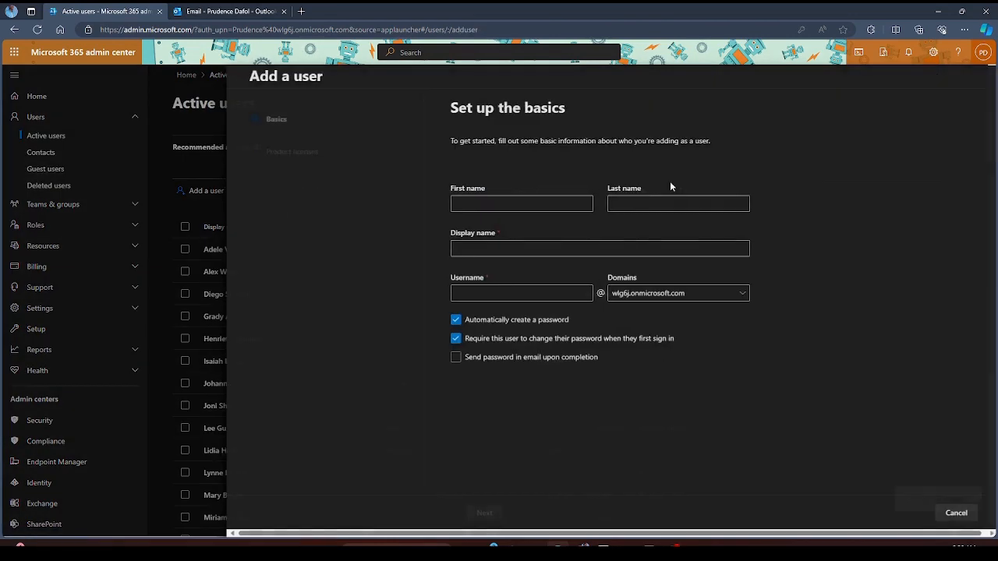
{"action": "left_click", "coordinate": [516, 201]}
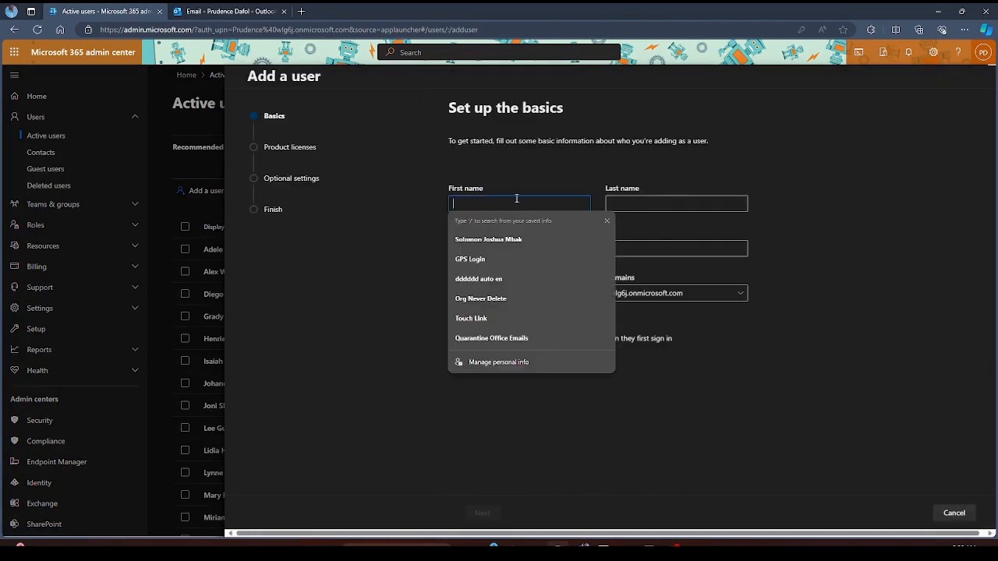
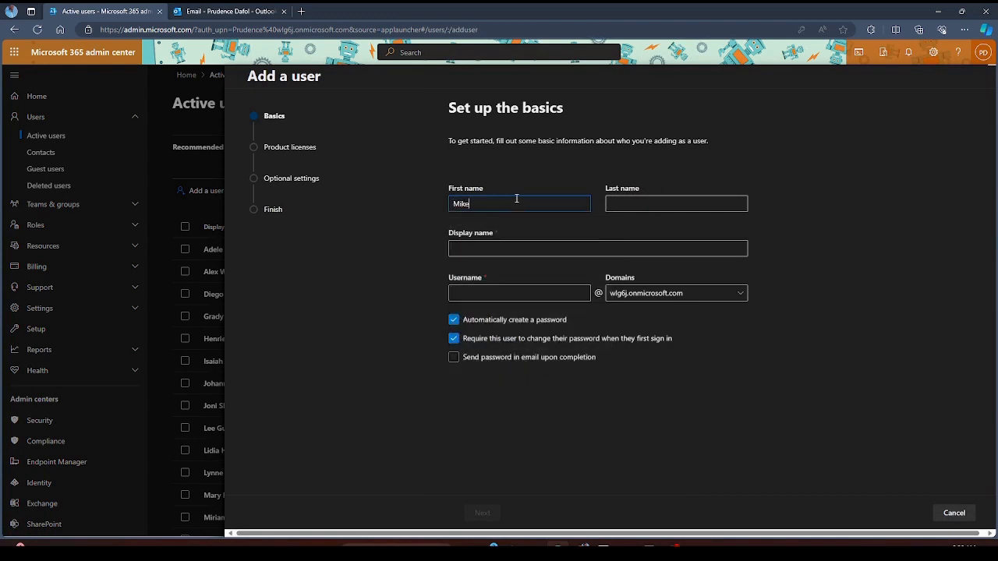
{"action": "key", "text": "Tab"}
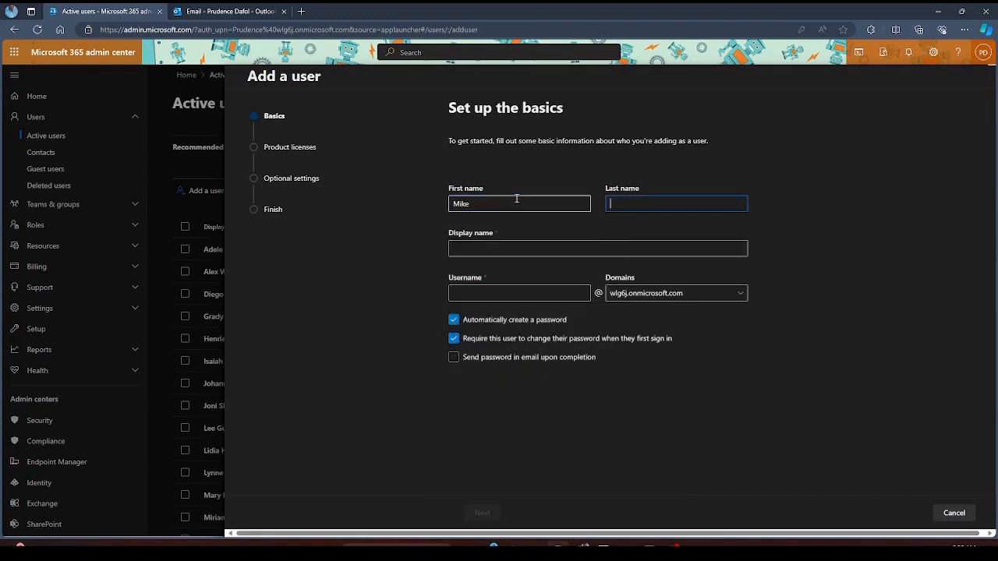
{"action": "key", "text": "Tab"}
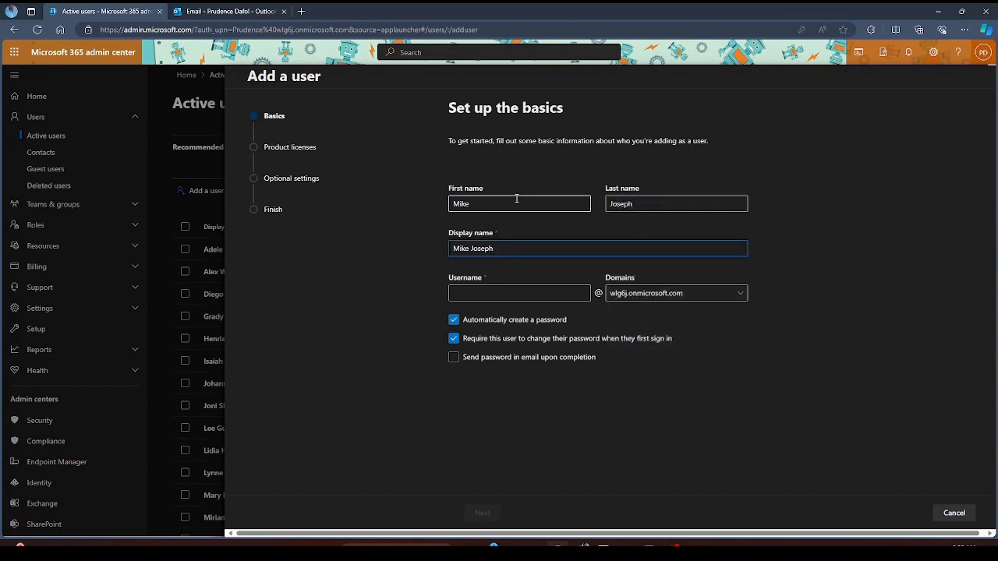
- Enter and correct the new user's username, then continue to licensing
{"action": "left_click", "coordinate": [547, 294]}
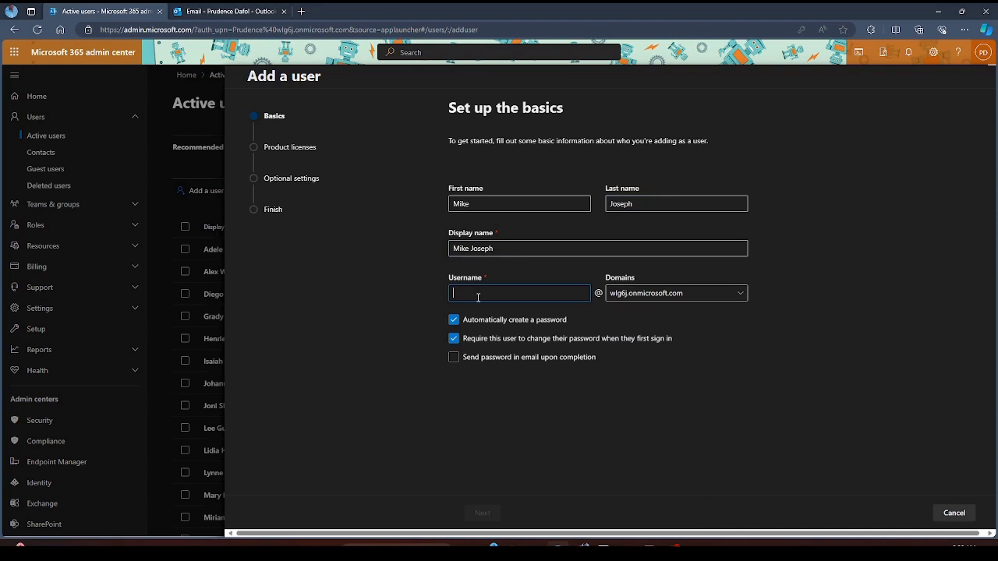
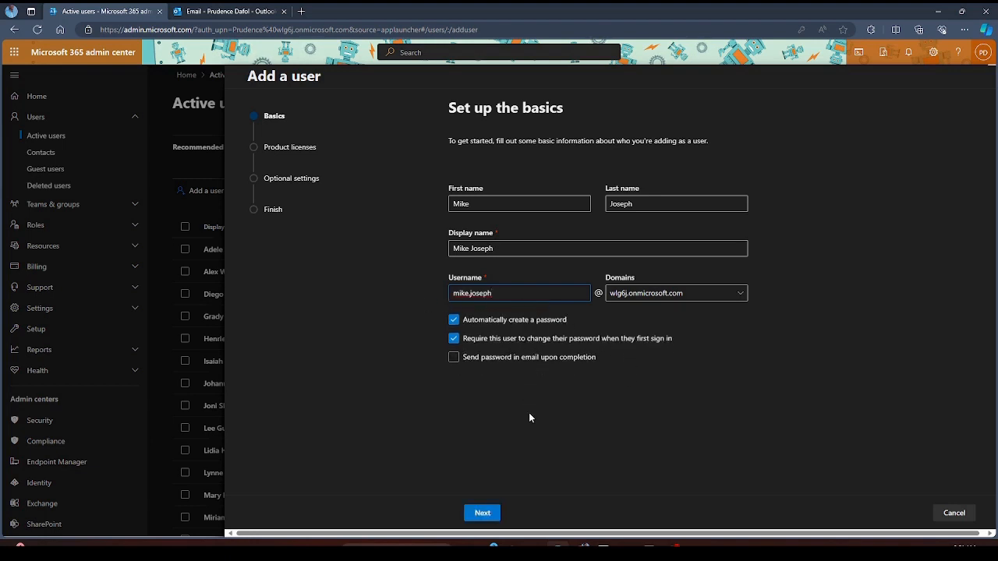
{"action": "type", "text": ".j"}
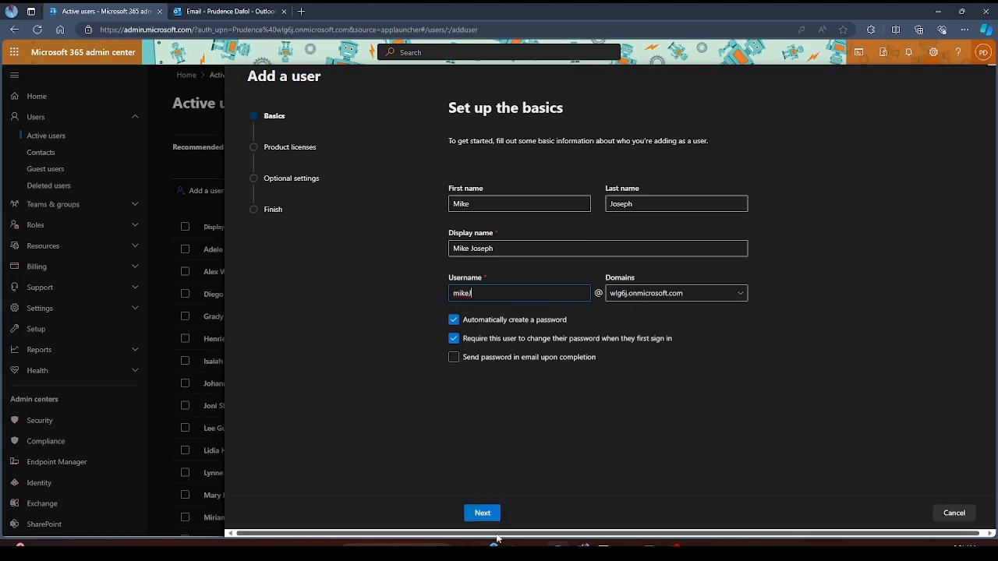
{"action": "left_click", "coordinate": [481, 512]}
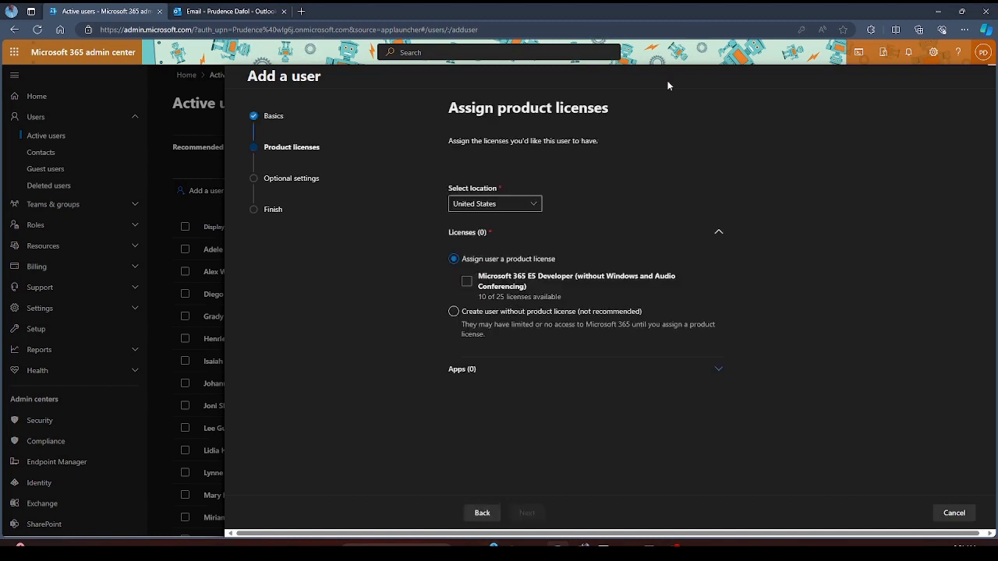
- Assign the Microsoft 365 E5 Developer (without Windows and Audio Conferencing) licence and view its included apps
{"action": "left_click", "coordinate": [466, 281]}
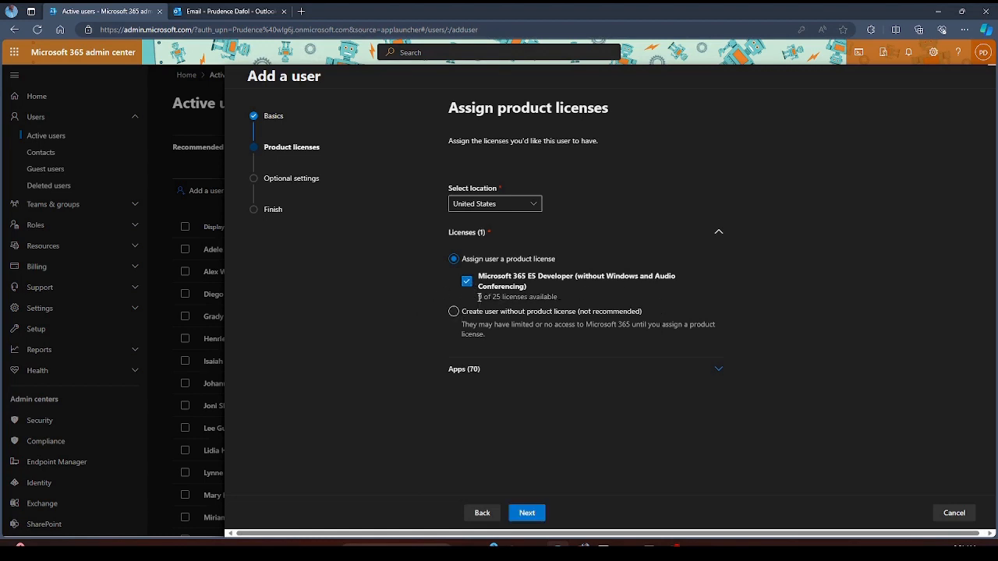
{"action": "left_click_drag", "start_coordinate": [480, 297], "coordinate": [563, 302]}
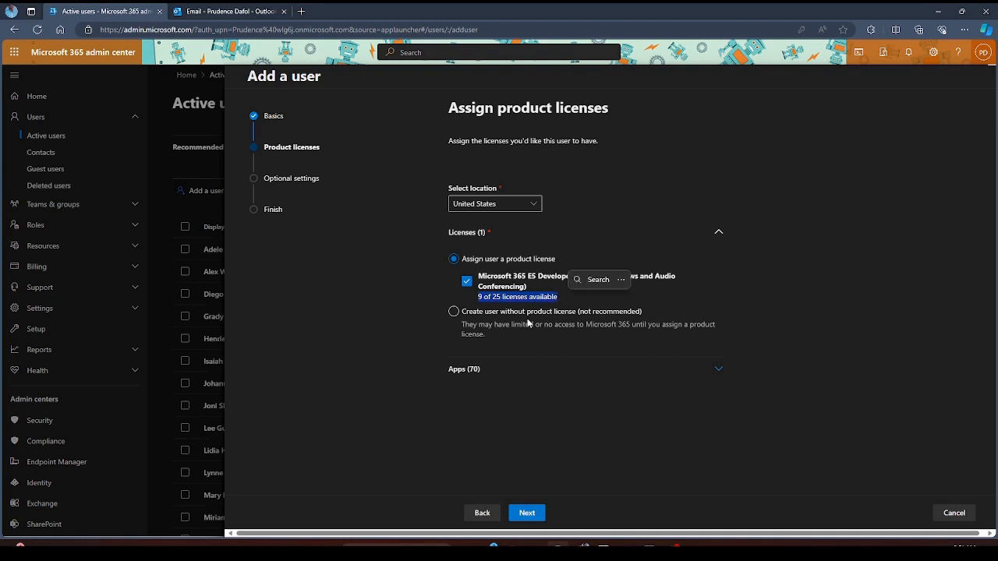
{"action": "left_click", "coordinate": [484, 297]}
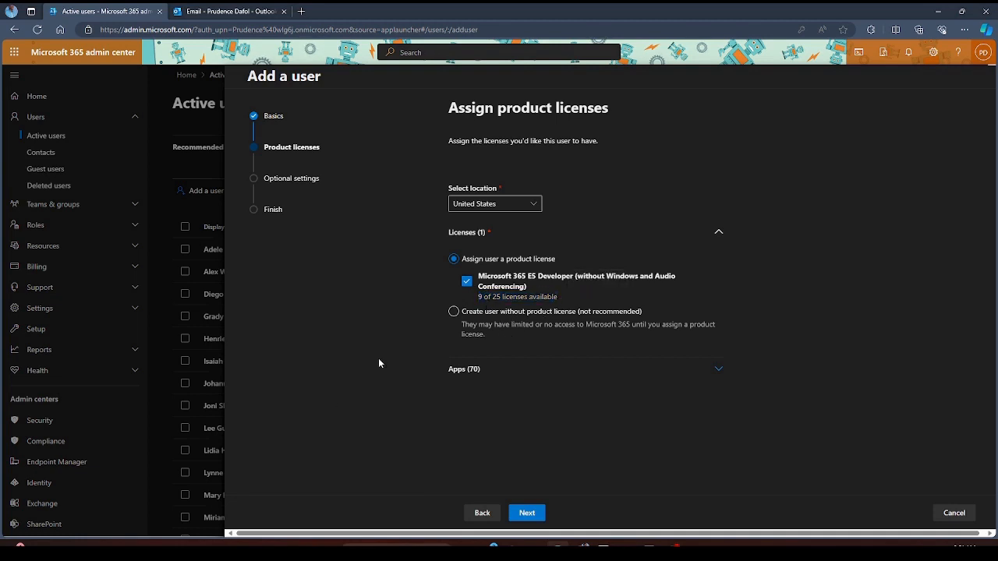
{"action": "left_click", "coordinate": [467, 282]}
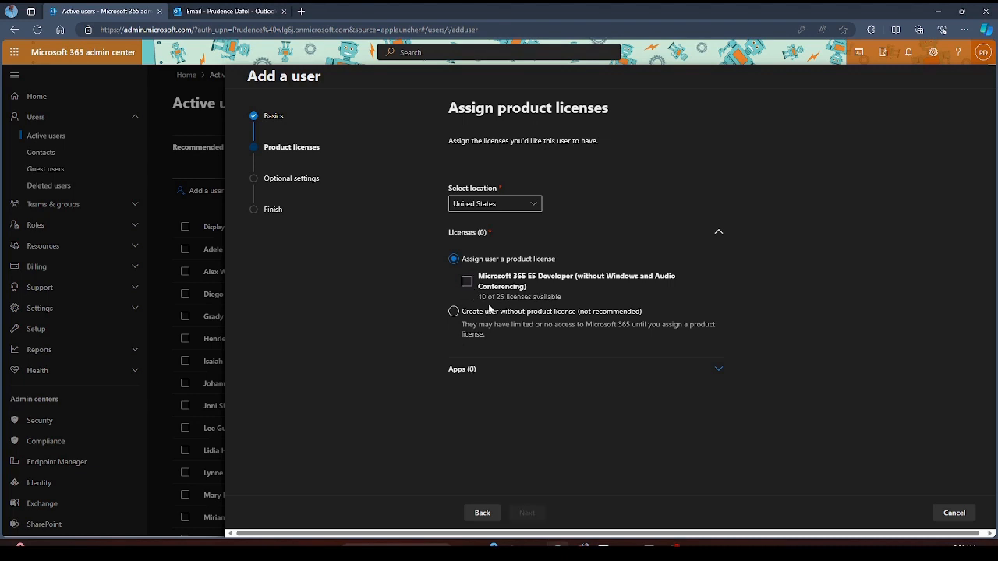
{"action": "left_click", "coordinate": [467, 282]}
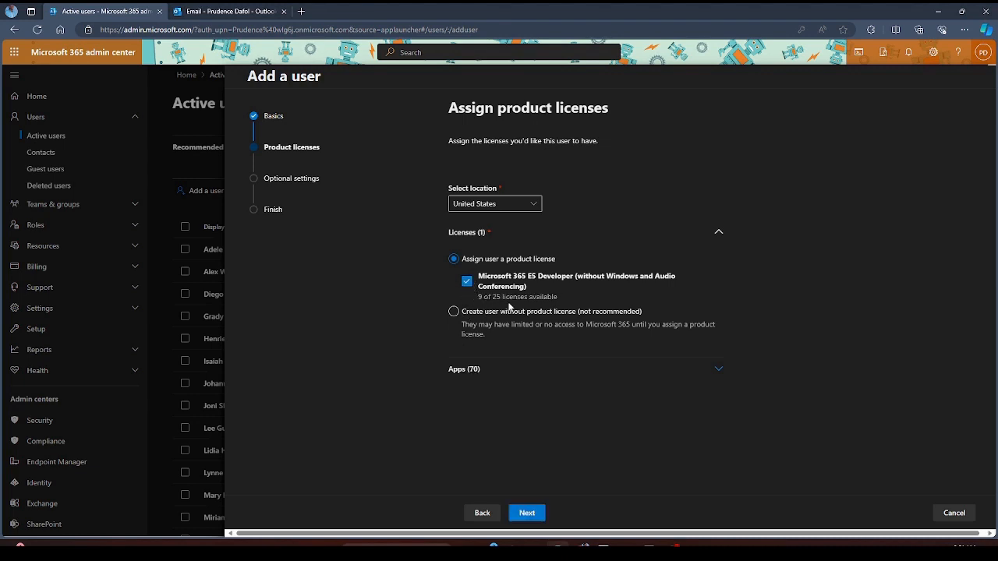
{"action": "left_click", "coordinate": [717, 371]}
{"action": "scroll", "coordinate": [607, 374], "scroll_direction": "down", "scroll_amount": 7}
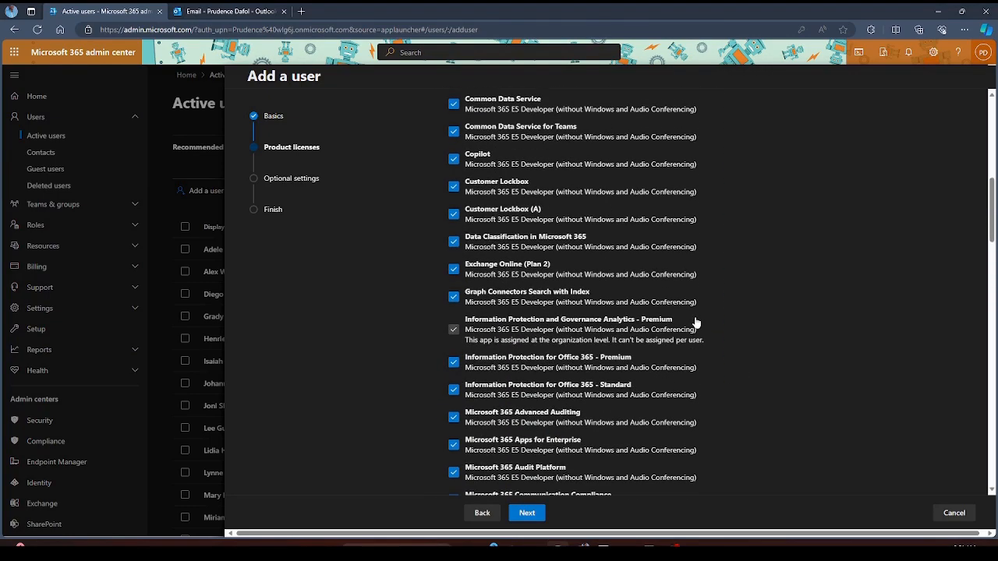
- Review the license's apps, toggling Copilot and Avatars for Teams off and back on so all stay enabled
{"action": "scroll", "coordinate": [697, 321], "scroll_direction": "down", "scroll_amount": 8}
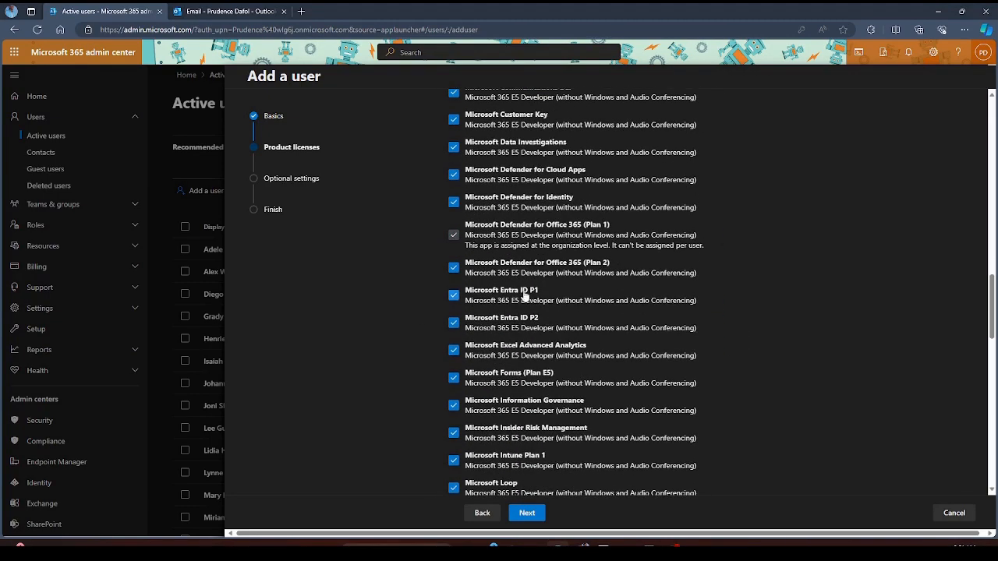
{"action": "scroll", "coordinate": [586, 405], "scroll_direction": "down", "scroll_amount": 5}
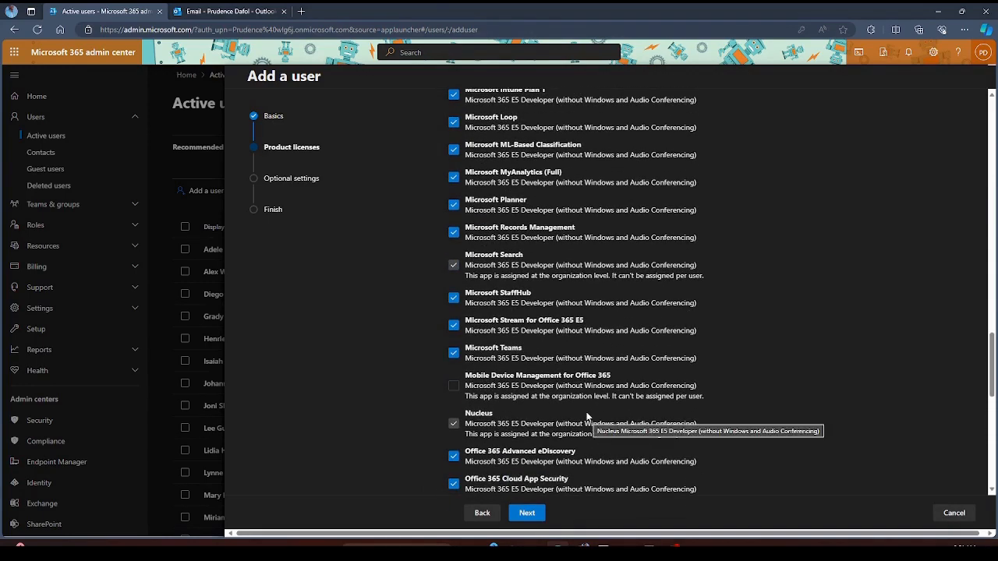
{"action": "scroll", "coordinate": [604, 384], "scroll_direction": "down", "scroll_amount": 4}
{"action": "scroll", "coordinate": [604, 383], "scroll_direction": "up", "scroll_amount": 12}
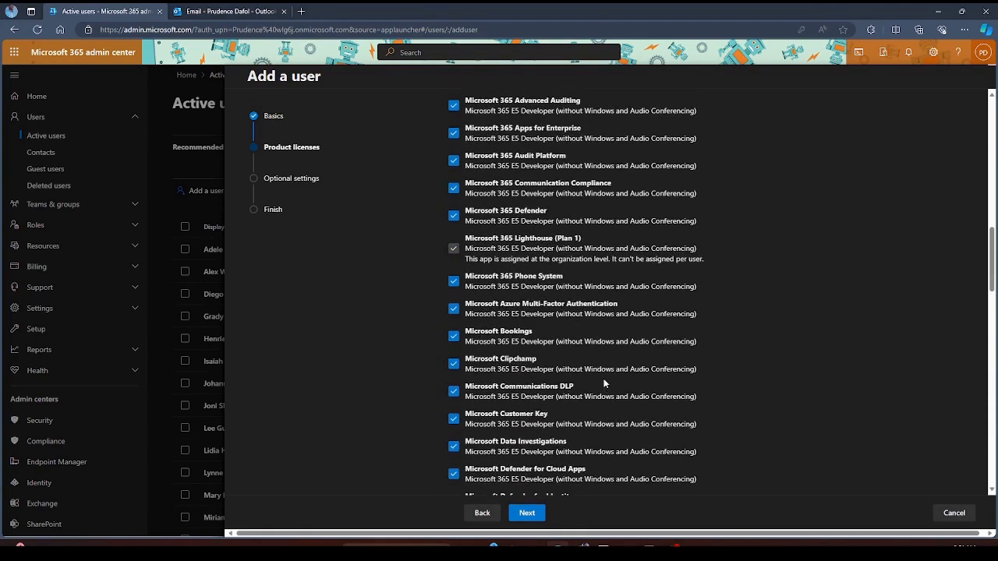
{"action": "scroll", "coordinate": [604, 384], "scroll_direction": "up", "scroll_amount": 5}
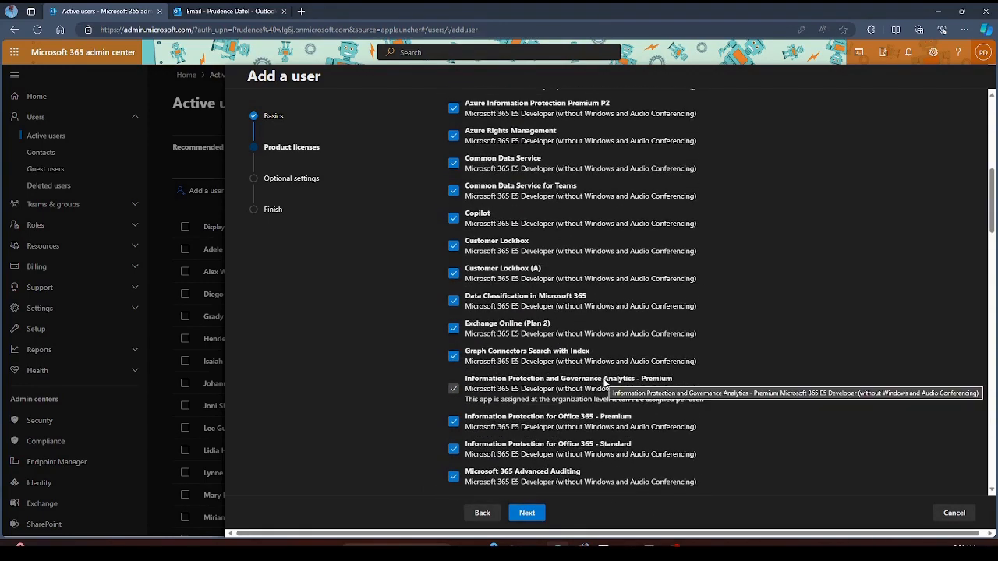
{"action": "scroll", "coordinate": [604, 385], "scroll_direction": "up", "scroll_amount": 3}
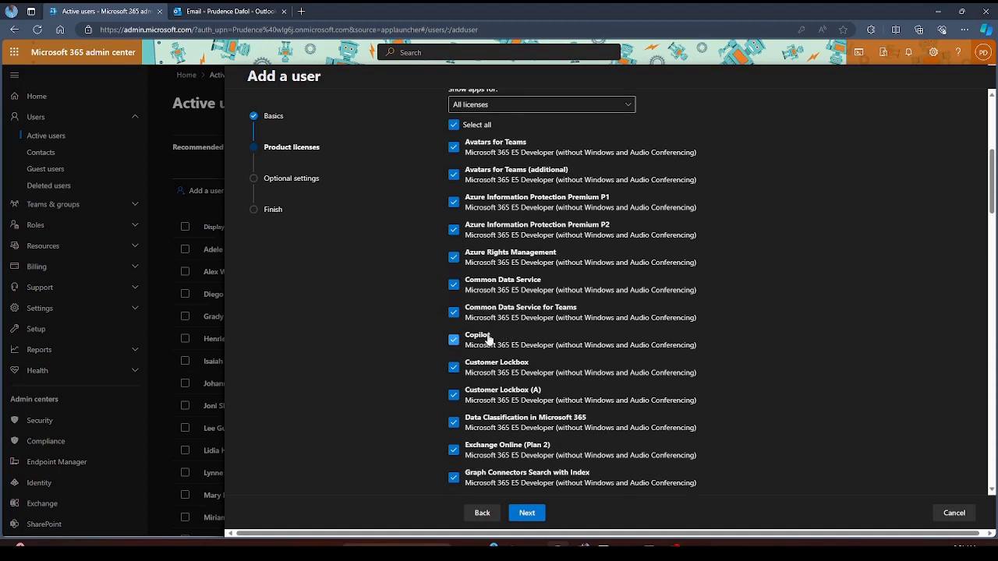
{"action": "left_click", "coordinate": [456, 343]}
{"action": "left_click", "coordinate": [456, 341]}
{"action": "left_click", "coordinate": [453, 146]}
{"action": "left_click", "coordinate": [454, 147]}
- Leave every app selected and proceed to the Optional settings step
{"action": "scroll", "coordinate": [631, 284], "scroll_direction": "down", "scroll_amount": 10}
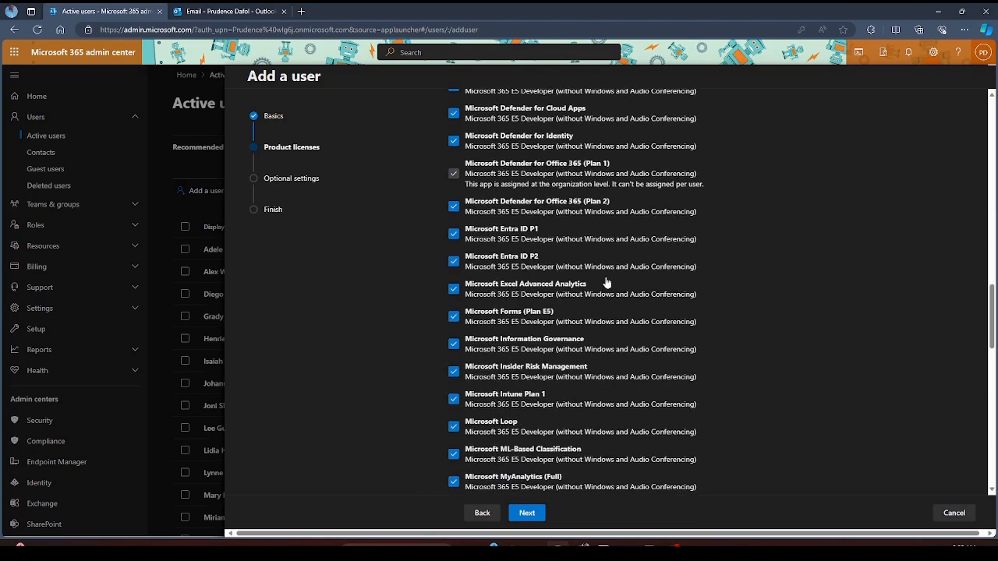
{"action": "scroll", "coordinate": [606, 282], "scroll_direction": "down", "scroll_amount": 9}
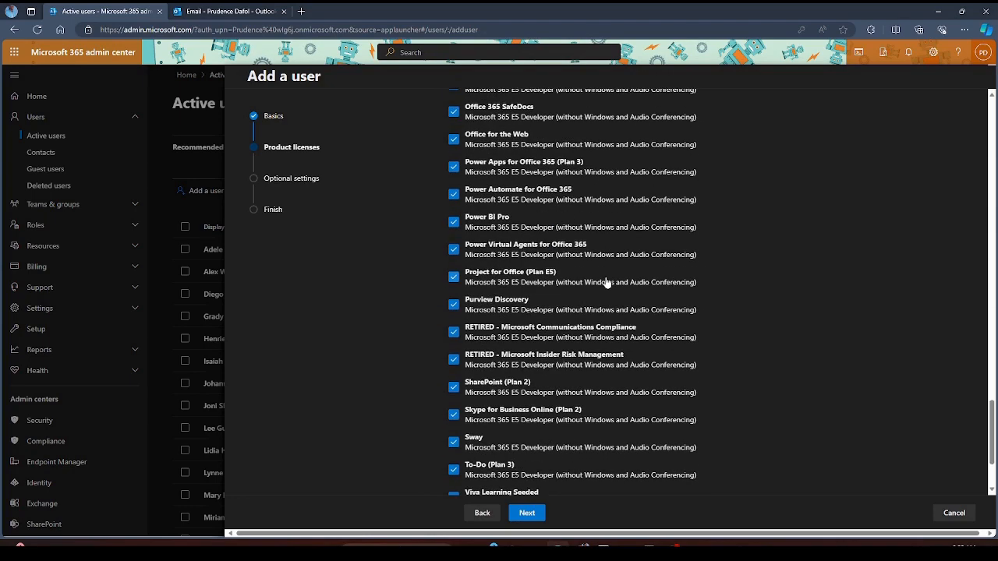
{"action": "scroll", "coordinate": [606, 282], "scroll_direction": "down", "scroll_amount": 3}
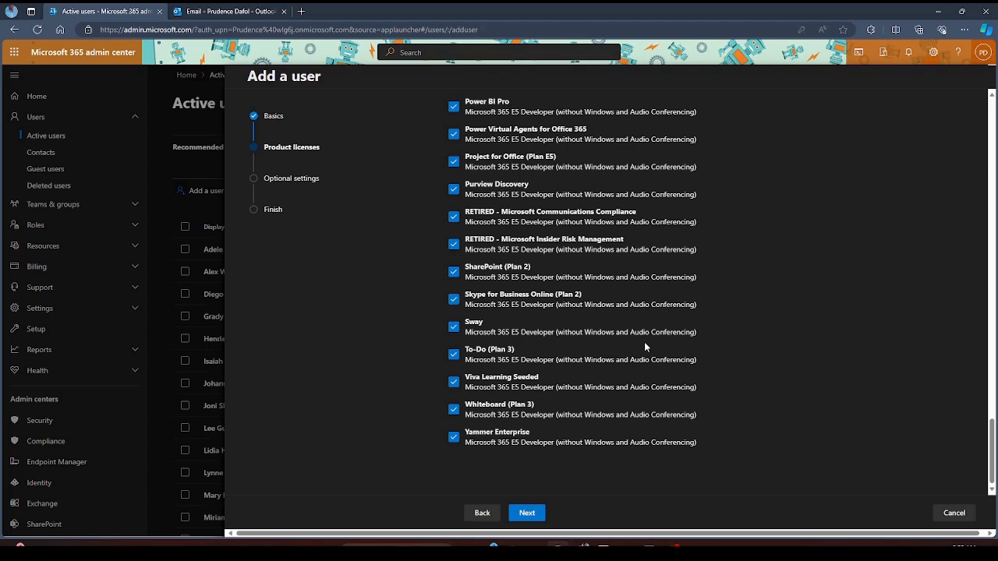
{"action": "scroll", "coordinate": [678, 349], "scroll_direction": "up", "scroll_amount": 1}
{"action": "scroll", "coordinate": [678, 349], "scroll_direction": "up", "scroll_amount": 3}
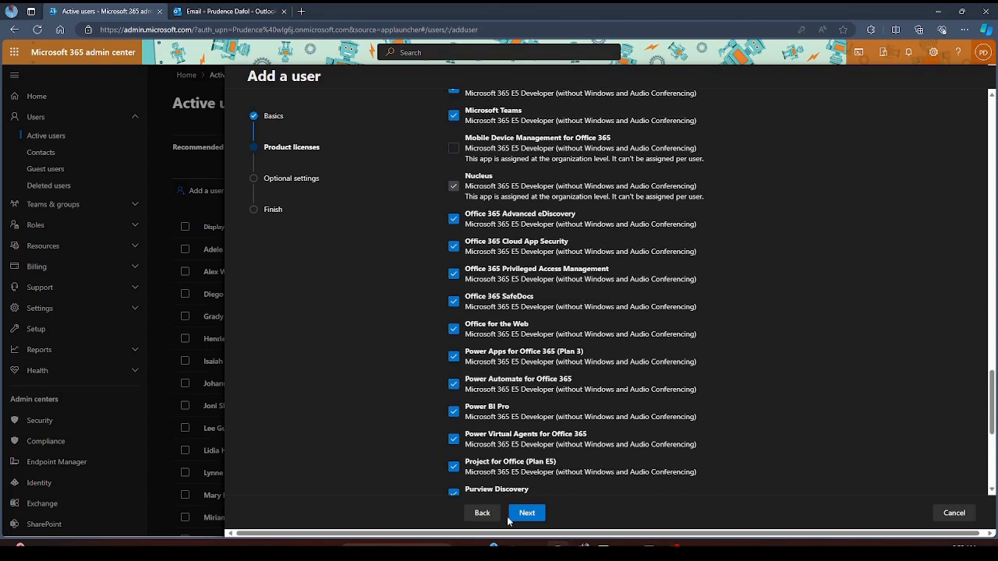
{"action": "left_click", "coordinate": [527, 513]}
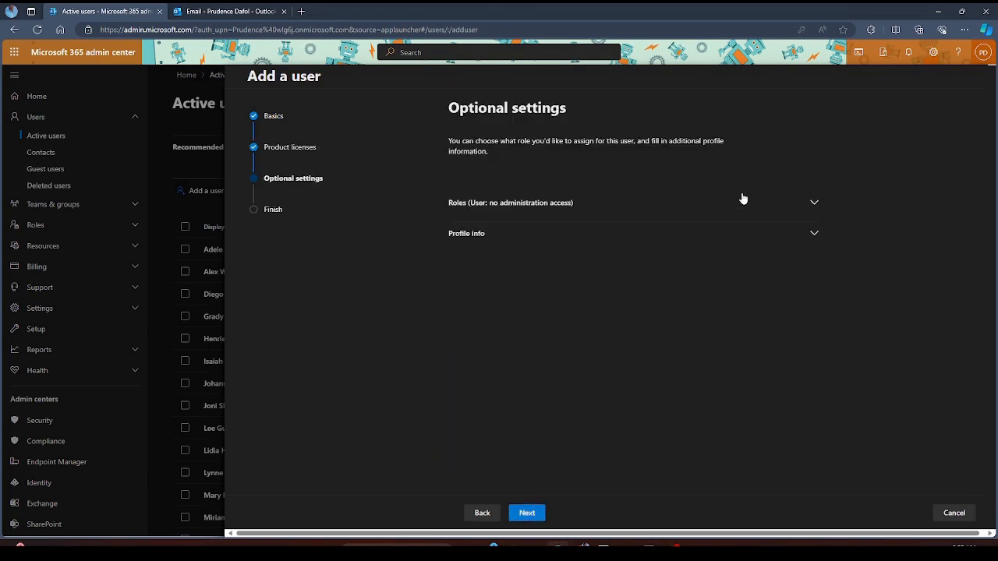
{"action": "left_click", "coordinate": [815, 205]}
{"action": "scroll", "coordinate": [602, 257], "scroll_direction": "down", "scroll_amount": 3}
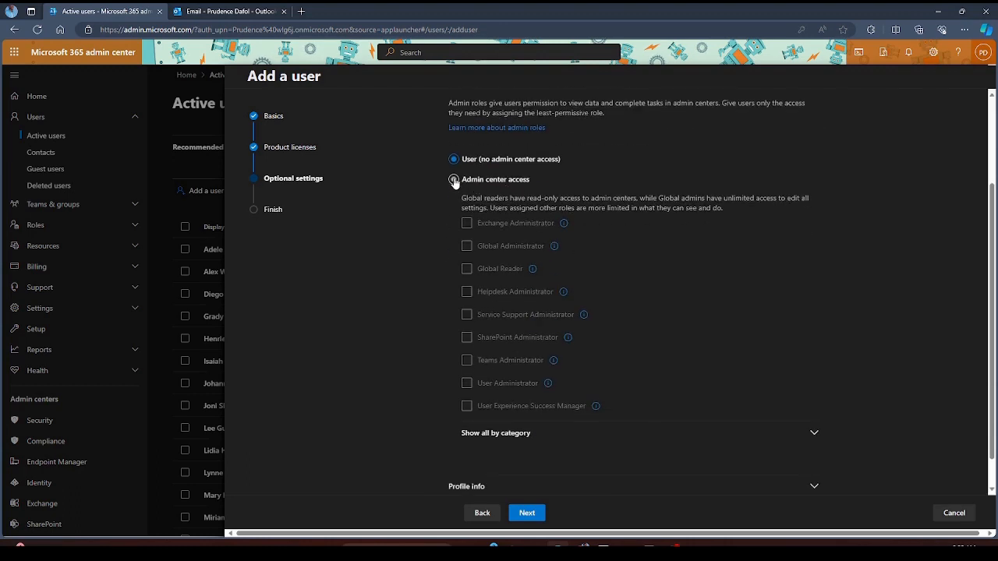
{"action": "left_click", "coordinate": [453, 180]}
{"action": "left_click", "coordinate": [486, 226]}
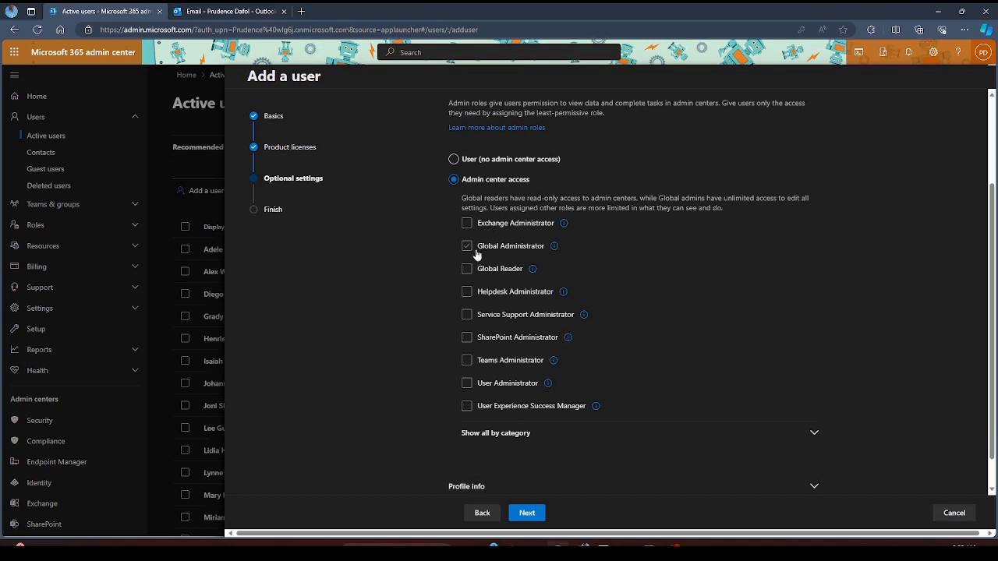
{"action": "left_click", "coordinate": [534, 255]}
{"action": "left_click", "coordinate": [466, 246]}
{"action": "left_click", "coordinate": [466, 246]}
{"action": "left_click", "coordinate": [466, 223]}
{"action": "left_click", "coordinate": [466, 226]}
{"action": "mouse_move", "coordinate": [565, 226]}
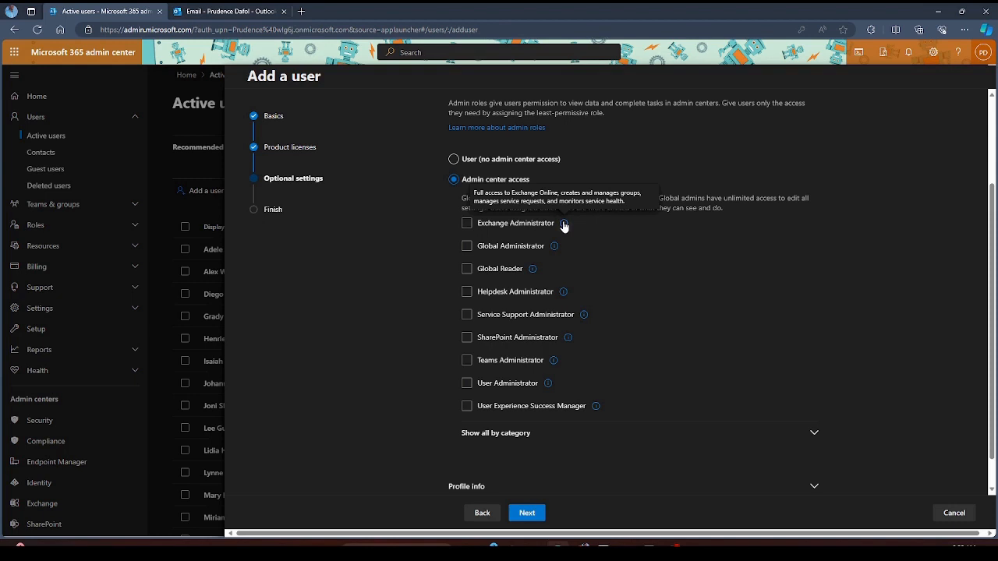
{"action": "mouse_move", "coordinate": [555, 248]}
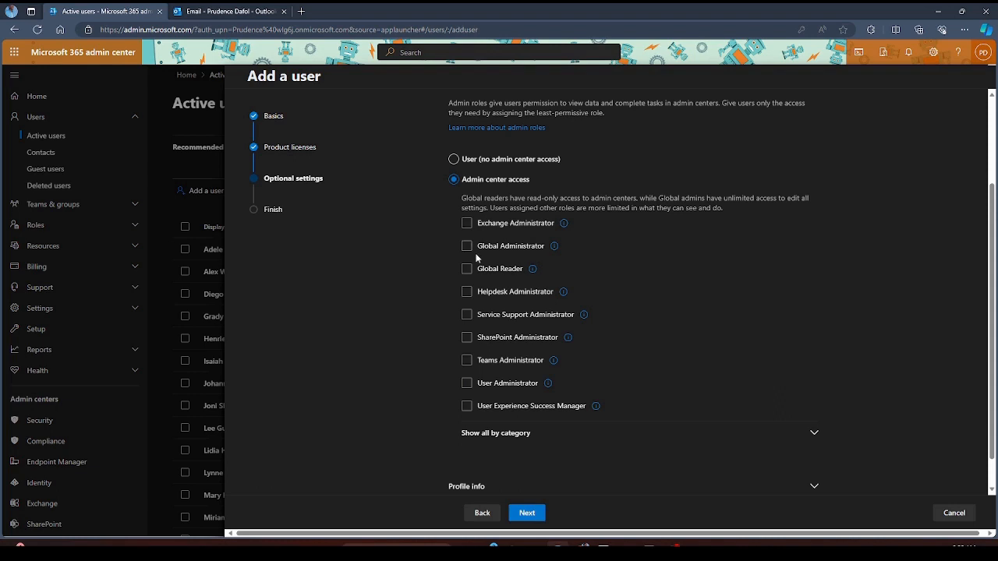
{"action": "mouse_move", "coordinate": [533, 271]}
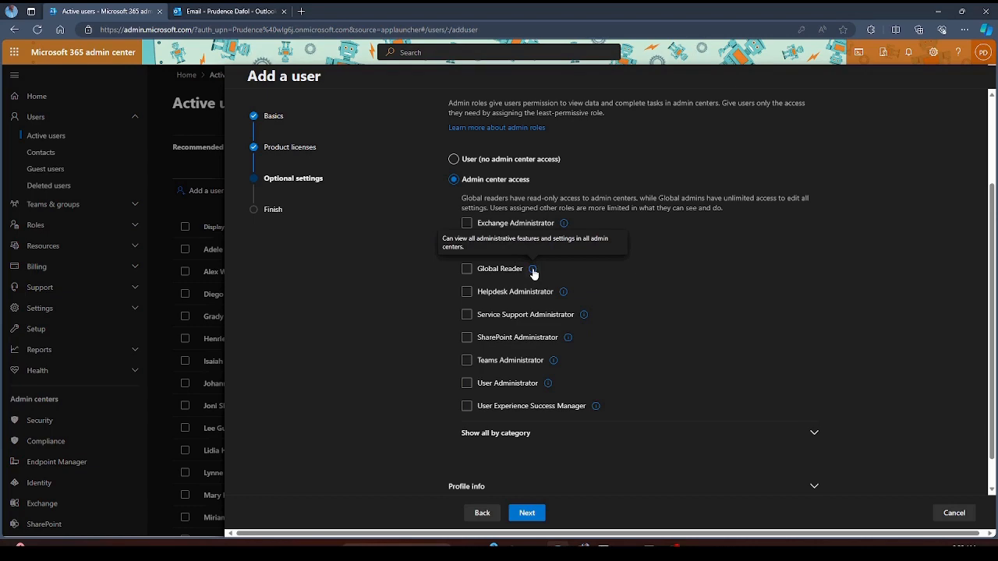
{"action": "key", "text": "ctrl+plus"}
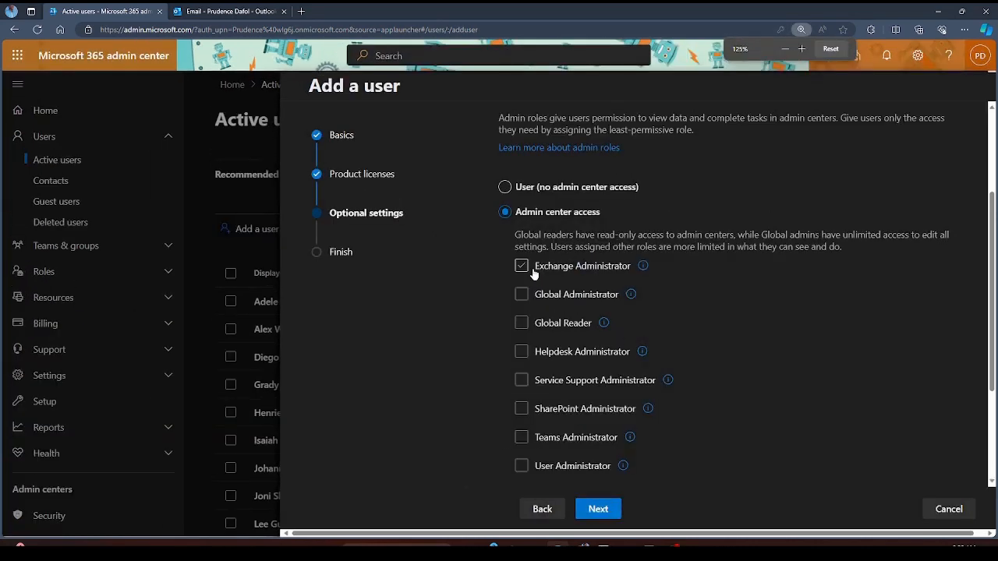
{"action": "mouse_move", "coordinate": [631, 296]}
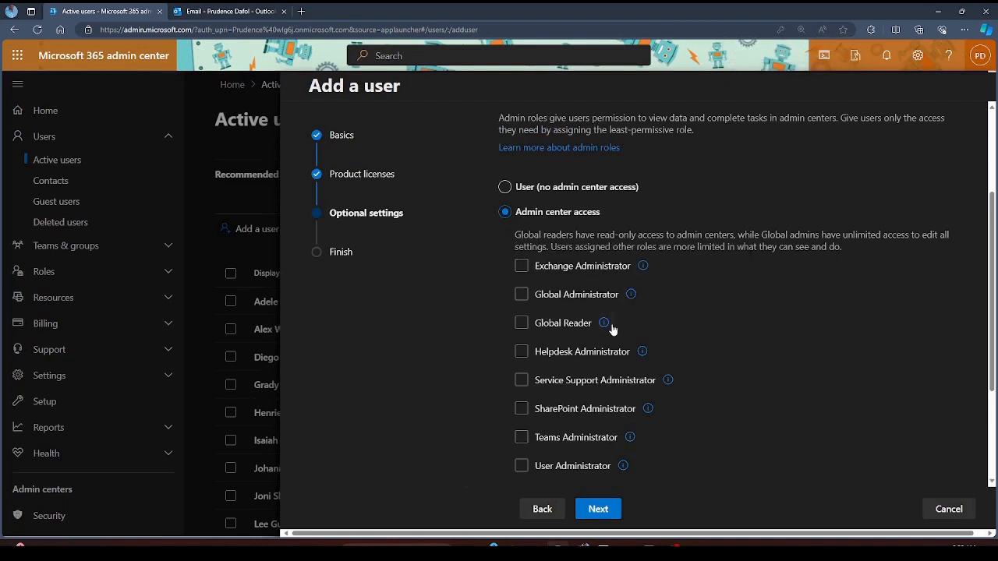
{"action": "mouse_move", "coordinate": [604, 324]}
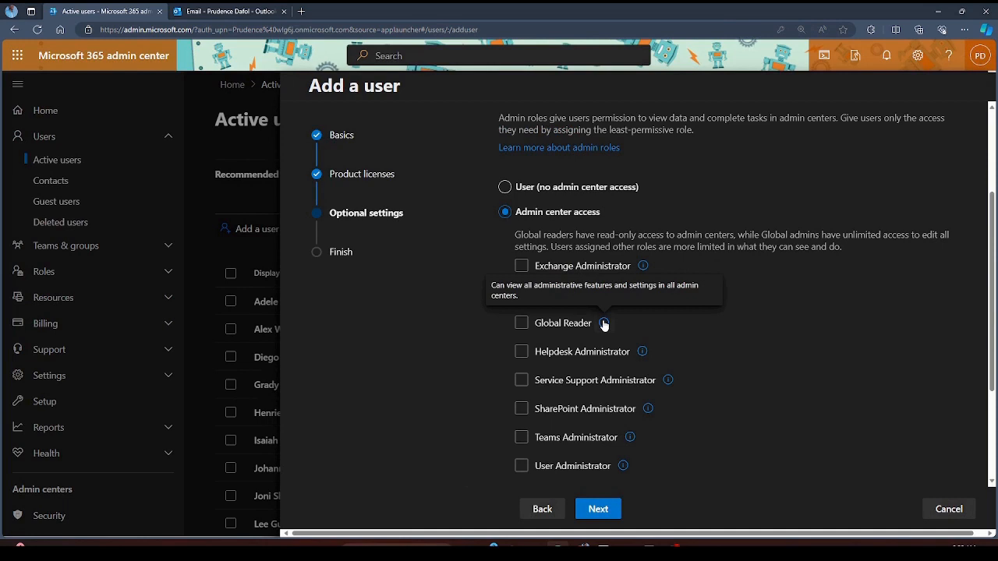
{"action": "left_click", "coordinate": [567, 329]}
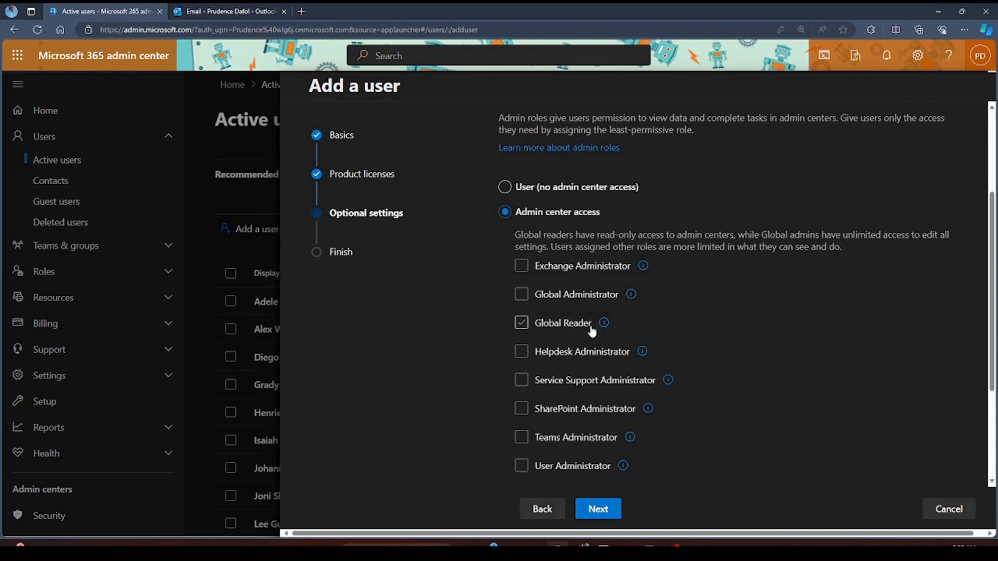
{"action": "left_click", "coordinate": [550, 328]}
{"action": "mouse_move", "coordinate": [642, 355]}
{"action": "mouse_move", "coordinate": [668, 381]}
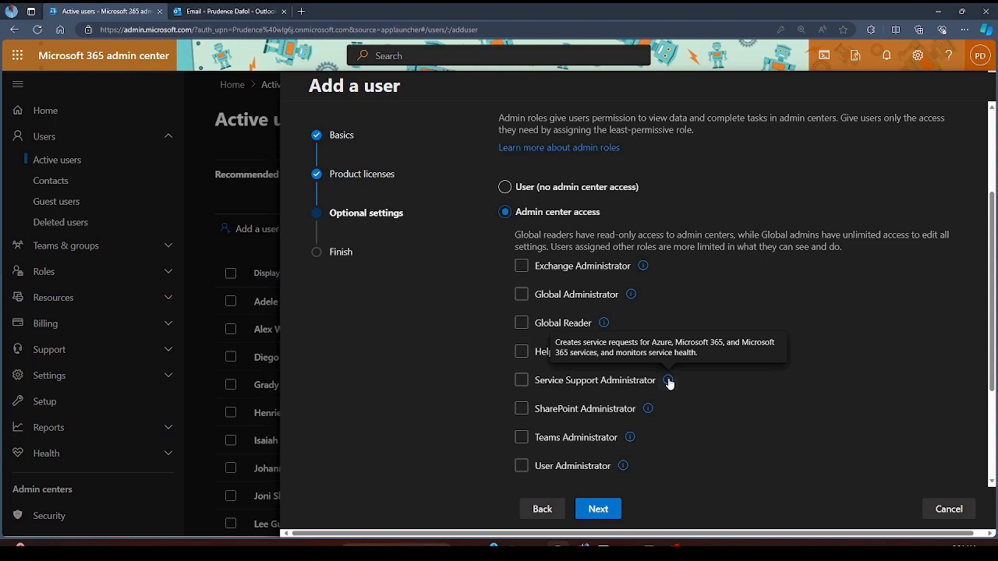
{"action": "mouse_move", "coordinate": [649, 411]}
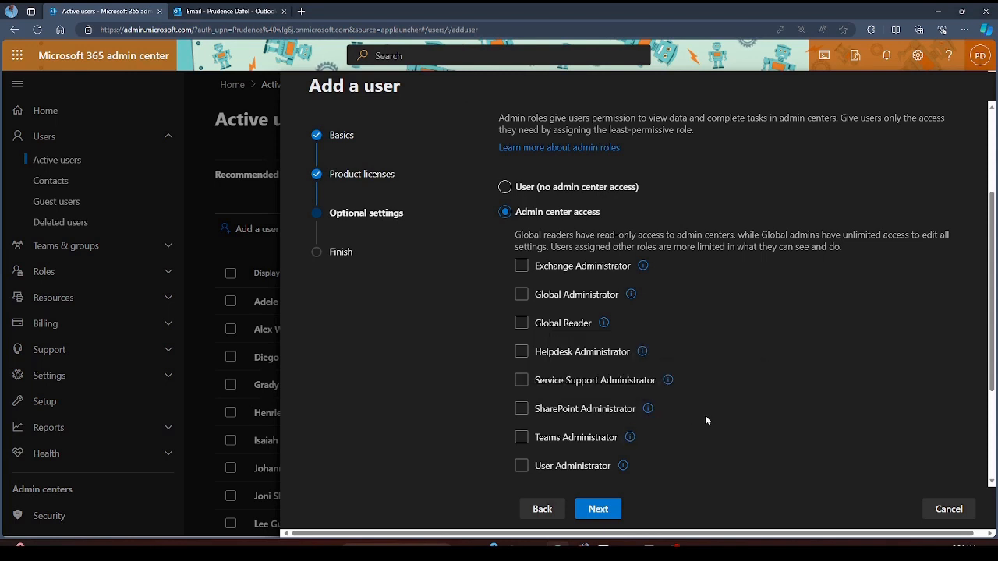
{"action": "scroll", "coordinate": [809, 384], "scroll_direction": "down", "scroll_amount": 3}
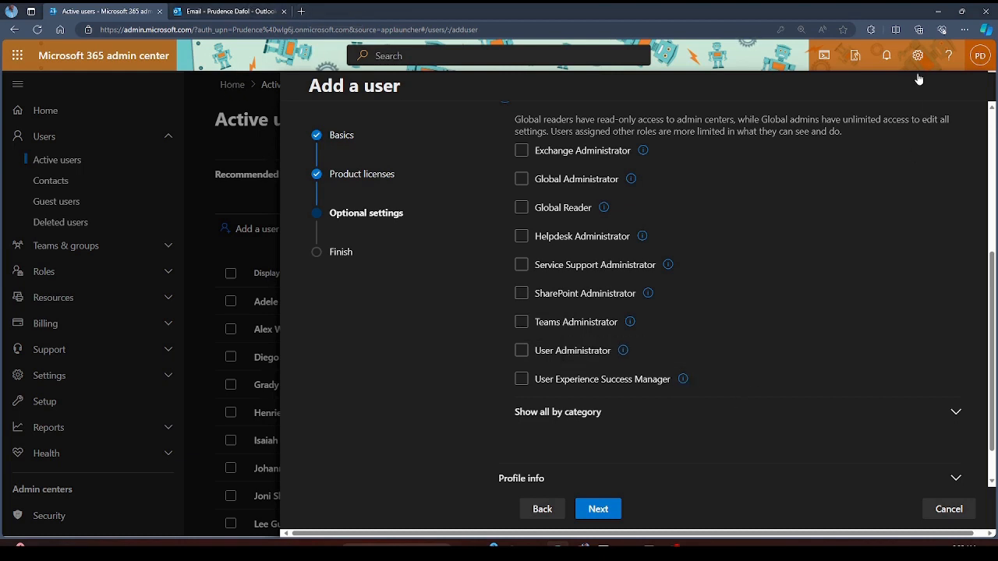
- Zoom the page out and list all admin roles by category, scrolling down to Security & Compliance
{"action": "key", "text": "ctrl+minus"}
{"action": "key", "text": "ctrl+minus"}
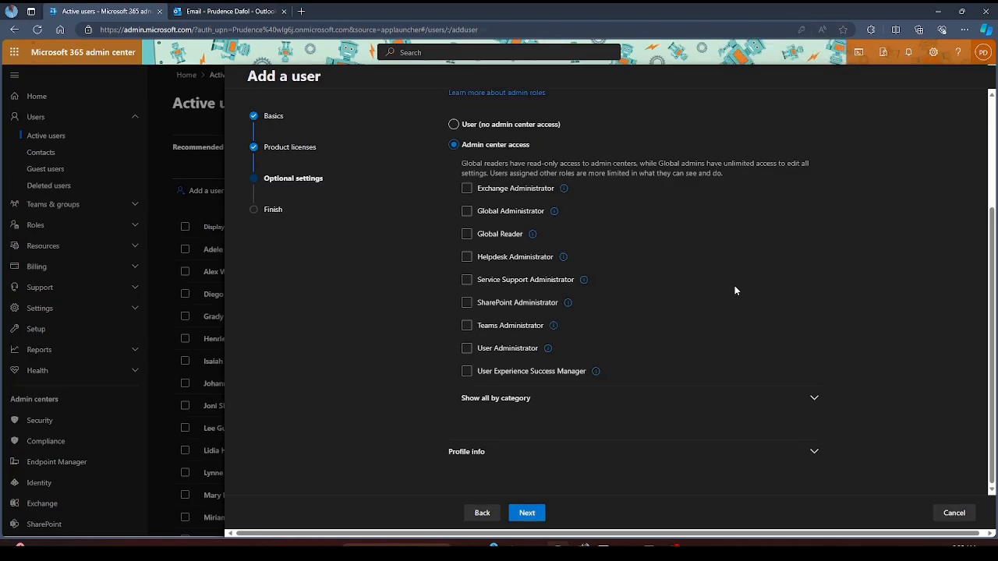
{"action": "left_click", "coordinate": [814, 397]}
{"action": "scroll", "coordinate": [792, 313], "scroll_direction": "down", "scroll_amount": 3}
{"action": "scroll", "coordinate": [792, 312], "scroll_direction": "down", "scroll_amount": 1}
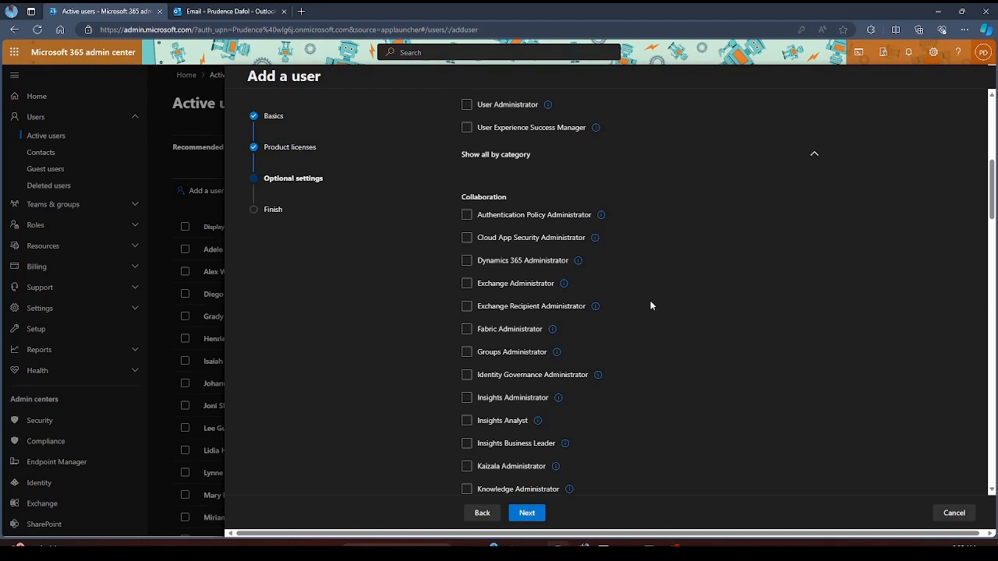
{"action": "scroll", "coordinate": [637, 344], "scroll_direction": "down", "scroll_amount": 3}
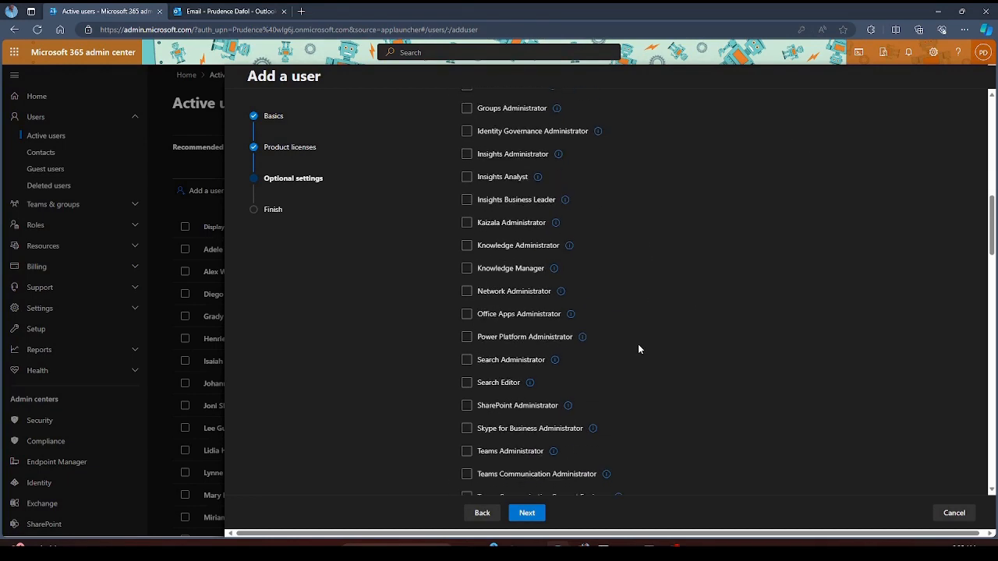
{"action": "scroll", "coordinate": [569, 373], "scroll_direction": "down", "scroll_amount": 3}
{"action": "scroll", "coordinate": [570, 373], "scroll_direction": "up", "scroll_amount": 15}
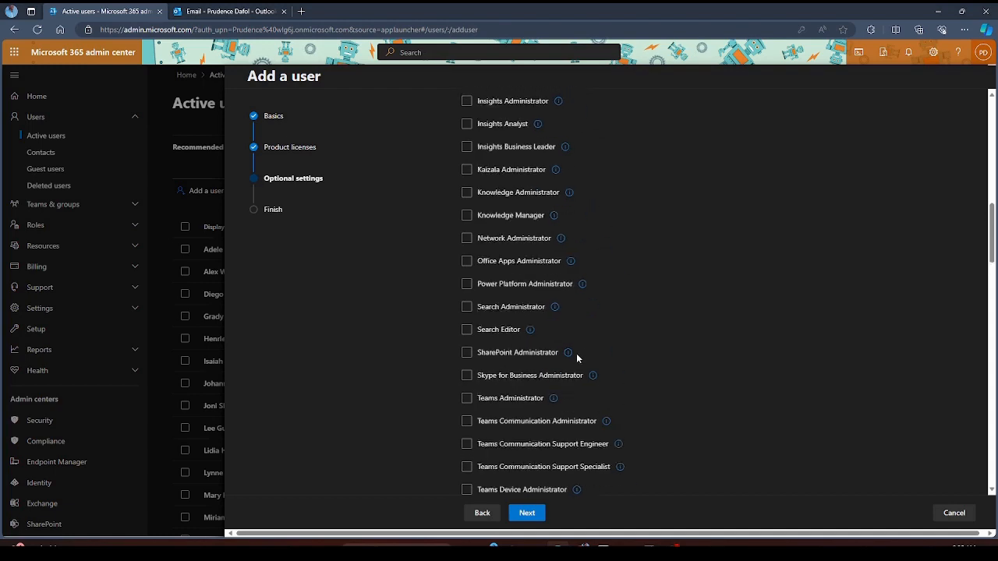
{"action": "scroll", "coordinate": [590, 340], "scroll_direction": "down", "scroll_amount": 2}
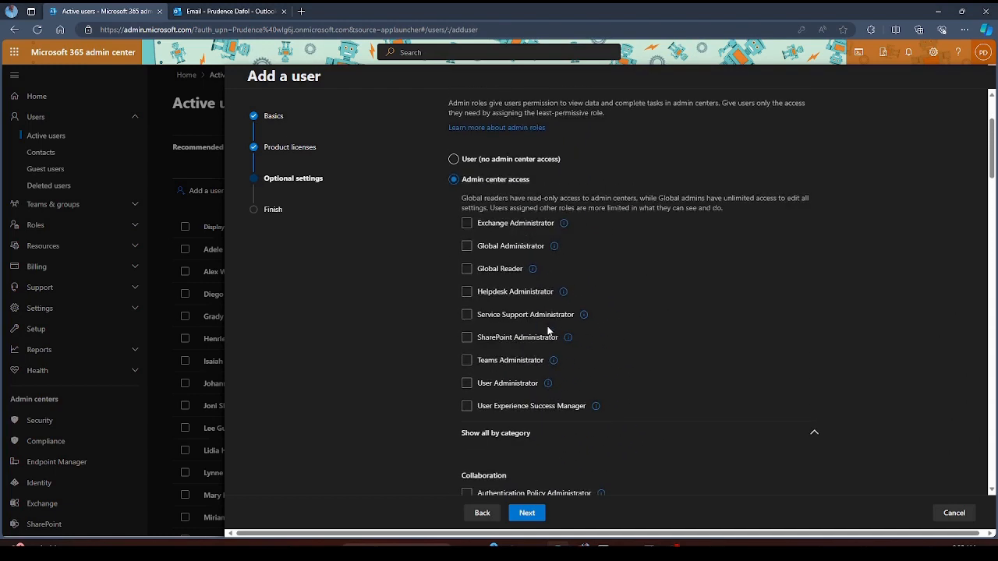
{"action": "scroll", "coordinate": [547, 326], "scroll_direction": "up", "scroll_amount": 2}
{"action": "scroll", "coordinate": [547, 326], "scroll_direction": "down", "scroll_amount": 4}
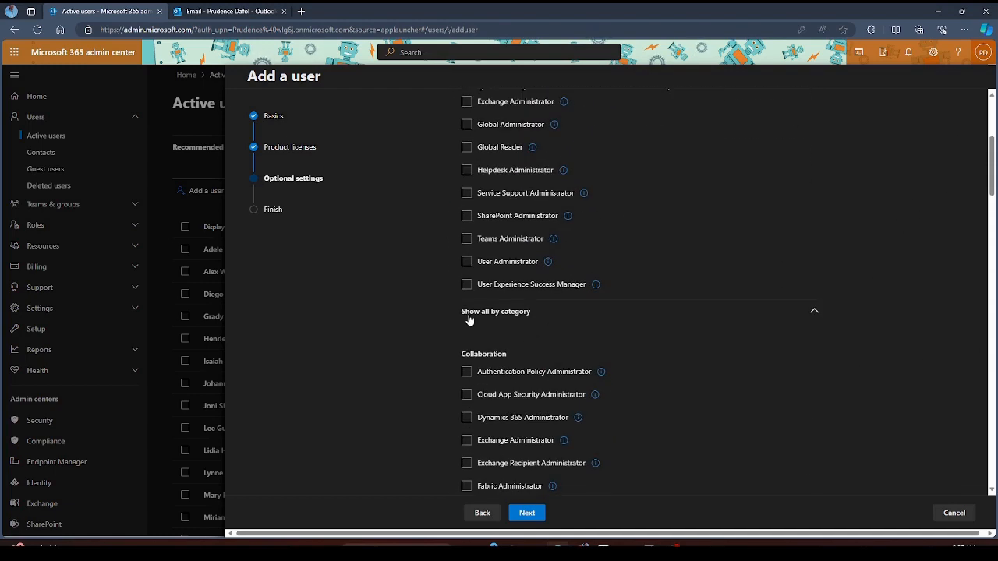
{"action": "scroll", "coordinate": [539, 343], "scroll_direction": "down", "scroll_amount": 6}
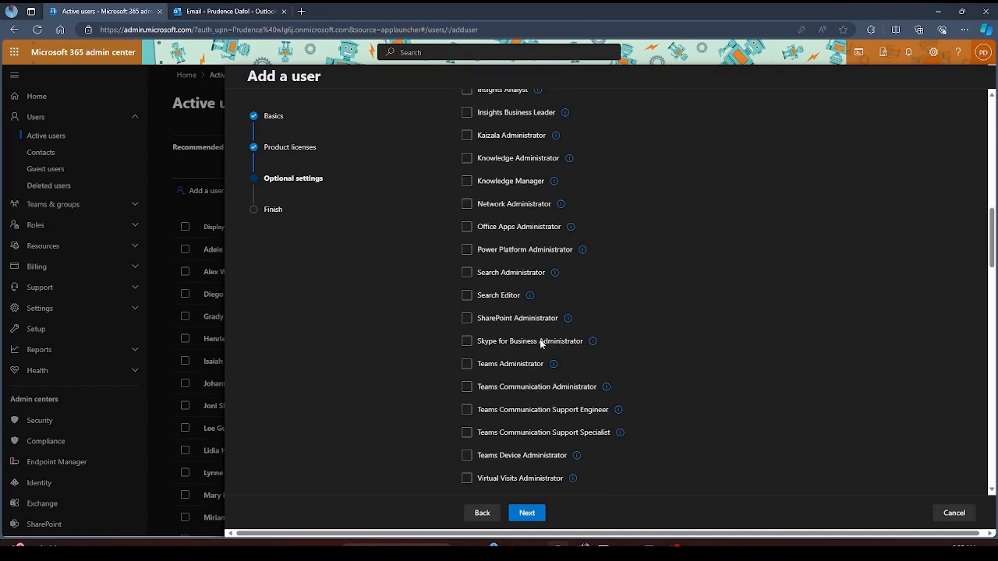
{"action": "mouse_move", "coordinate": [529, 302]}
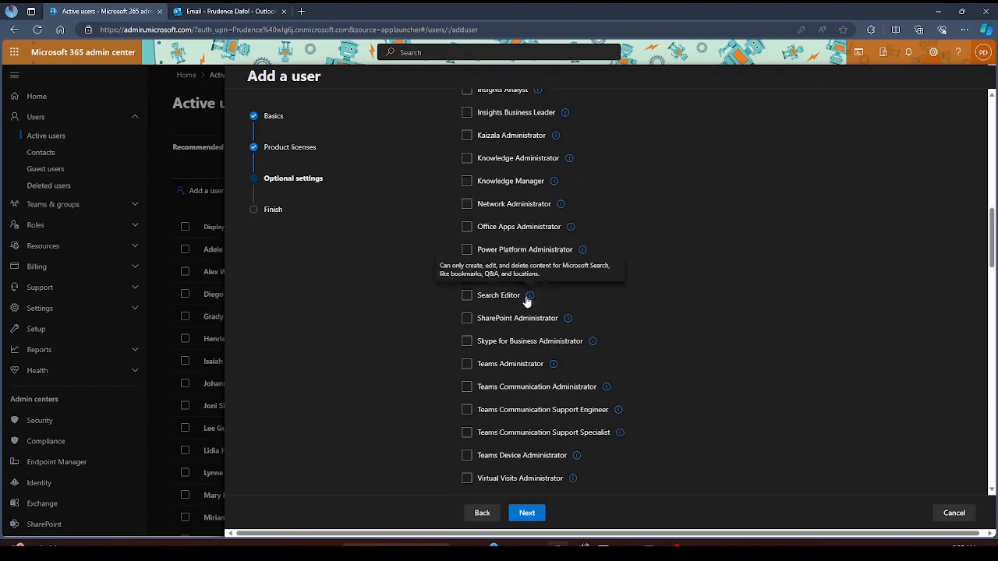
{"action": "scroll", "coordinate": [552, 311], "scroll_direction": "down", "scroll_amount": 4}
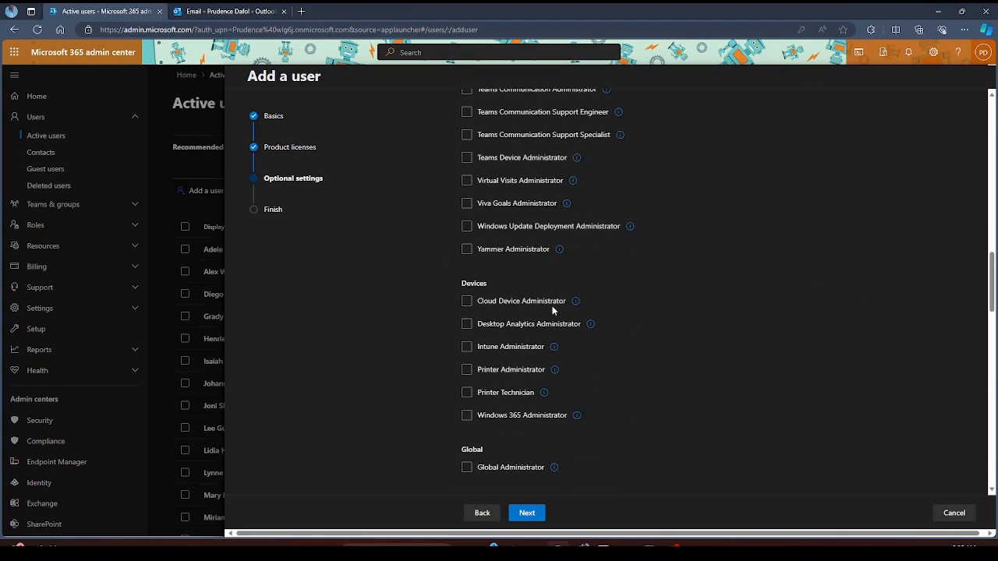
{"action": "scroll", "coordinate": [551, 310], "scroll_direction": "down", "scroll_amount": 15}
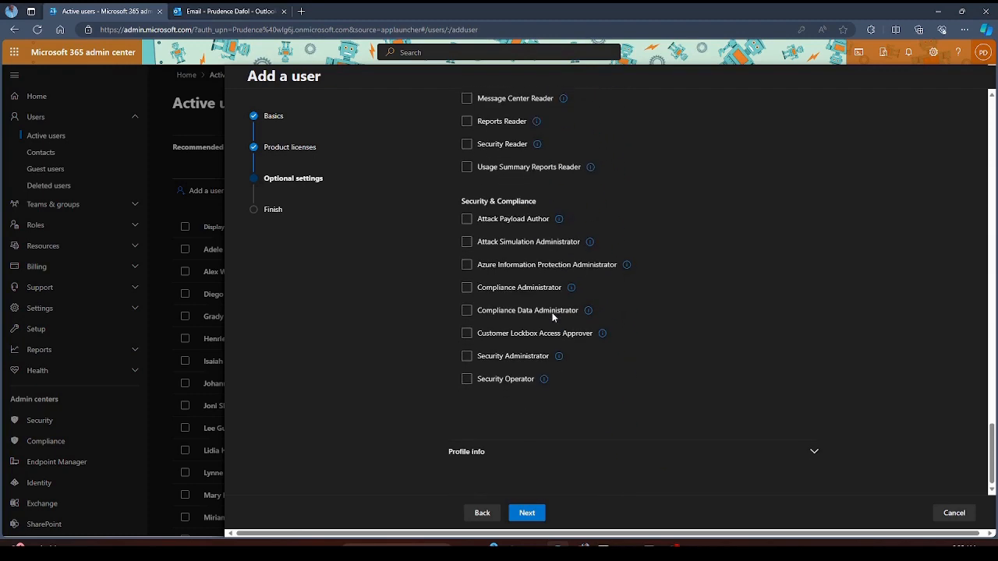
- Fill in profile info: job title 'Support Engineer', department 'IT', office 'HQ'
{"action": "left_click", "coordinate": [814, 452]}
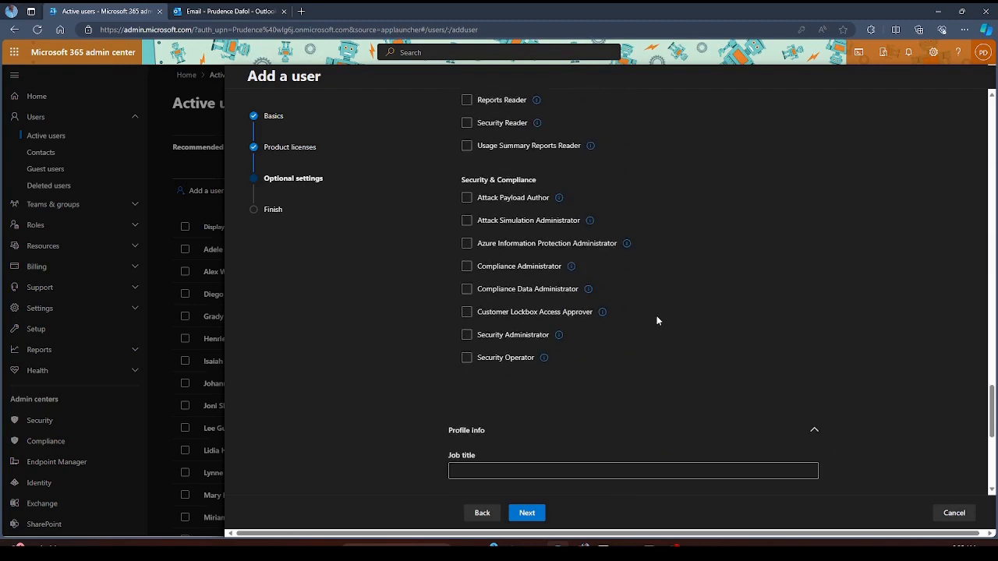
{"action": "scroll", "coordinate": [668, 365], "scroll_direction": "down", "scroll_amount": 4}
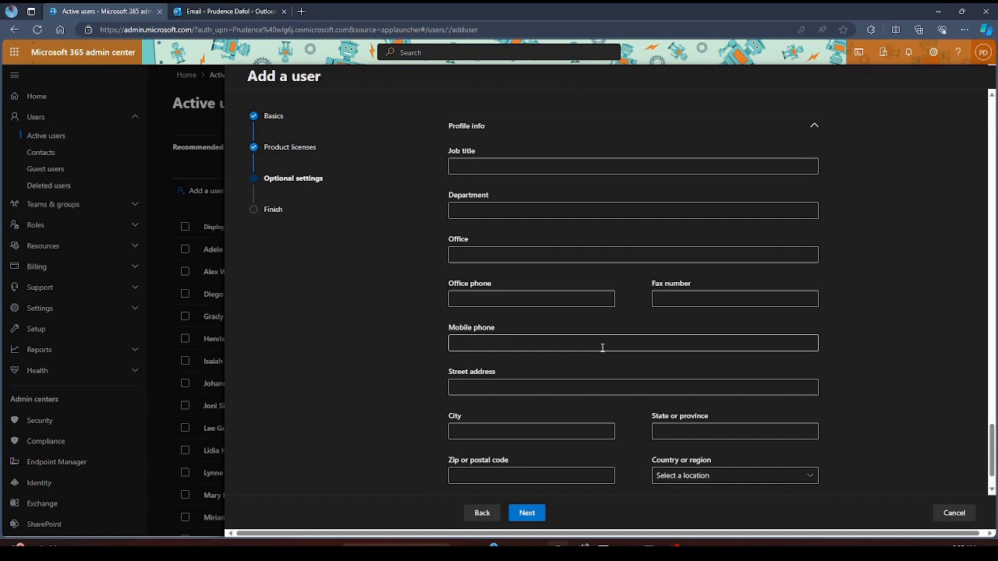
{"action": "scroll", "coordinate": [601, 347], "scroll_direction": "up", "scroll_amount": 1}
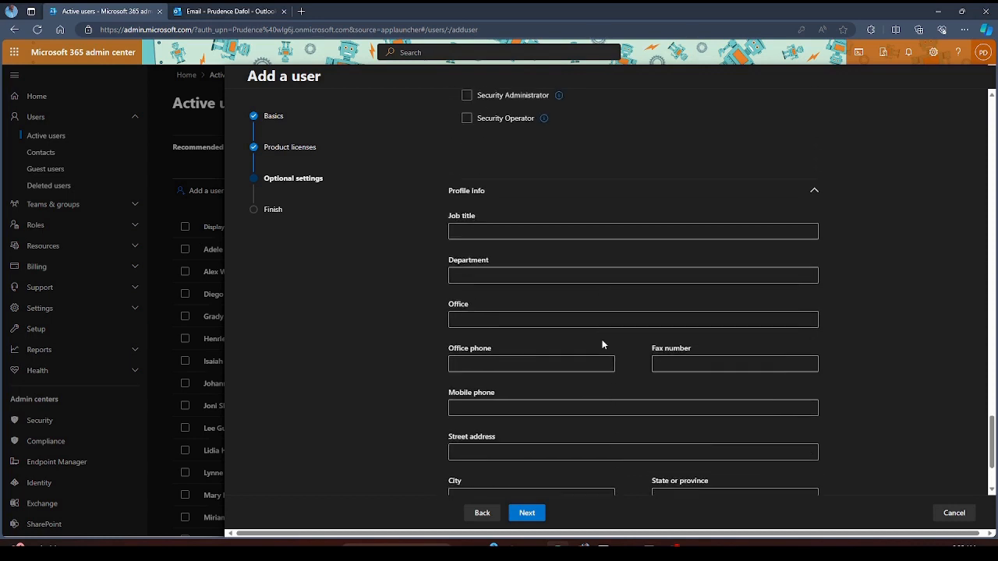
{"action": "left_click", "coordinate": [555, 239]}
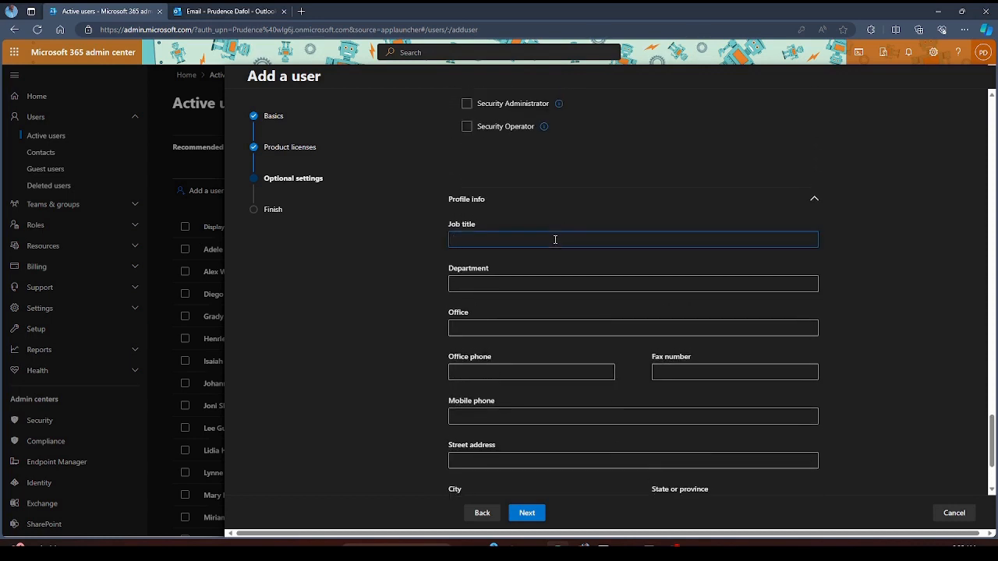
{"action": "type", "text": "Support Engineer"}
{"action": "left_click", "coordinate": [554, 285]}
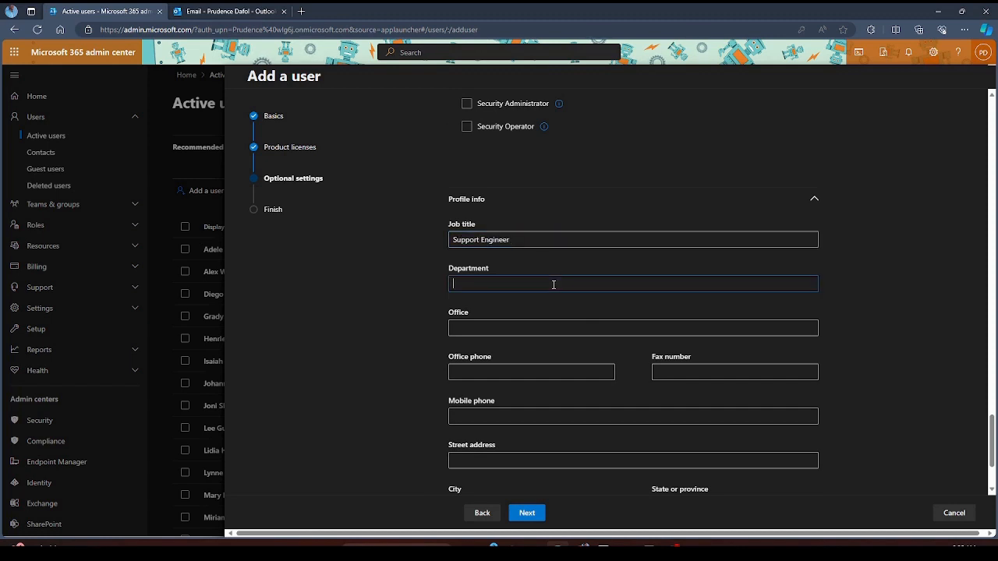
{"action": "type", "text": "IT"}
{"action": "left_click", "coordinate": [527, 330]}
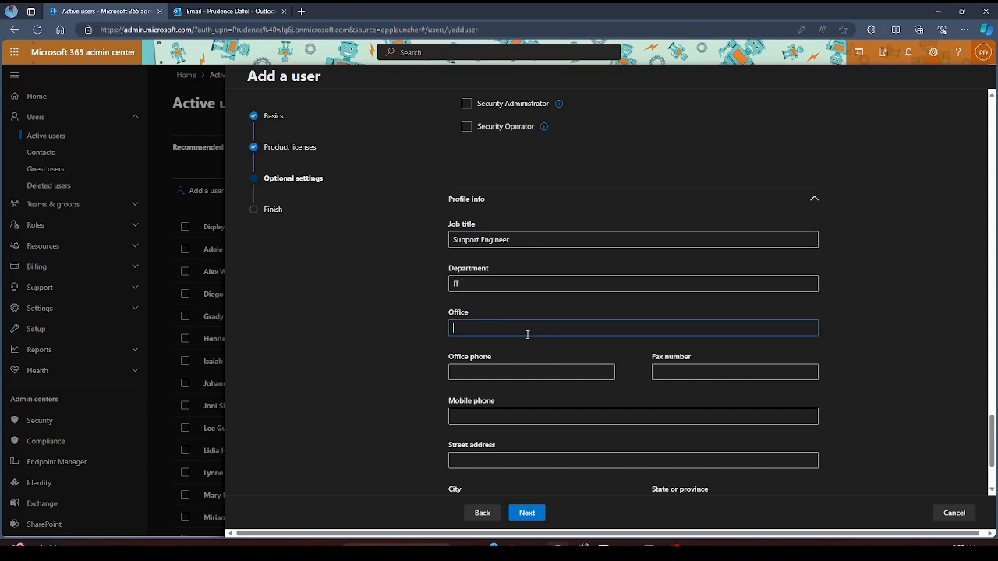
{"action": "type", "text": "HQ"}
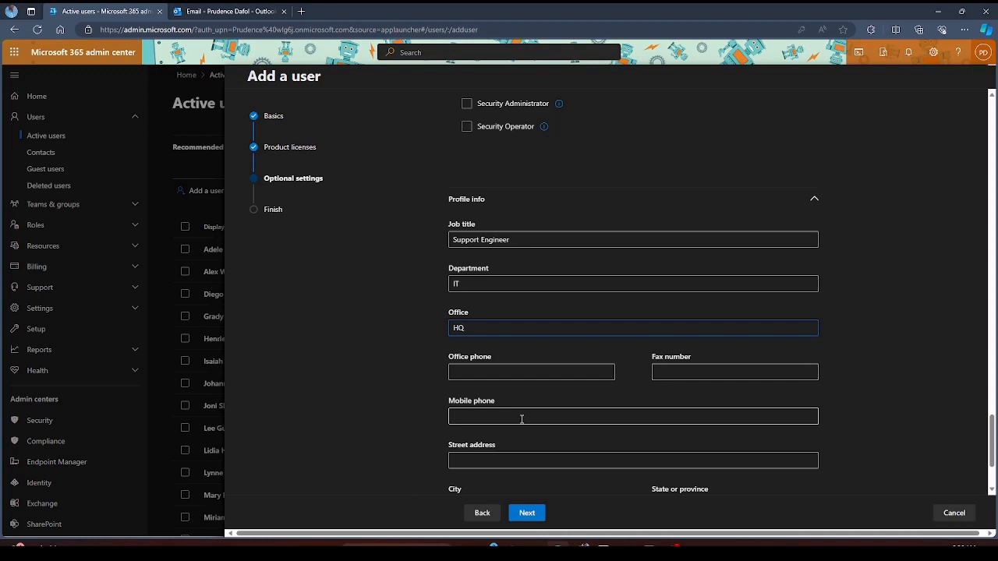
- Choose Nigeria as the country or region and advance to Review and finish
{"action": "scroll", "coordinate": [521, 420], "scroll_direction": "down", "scroll_amount": 3}
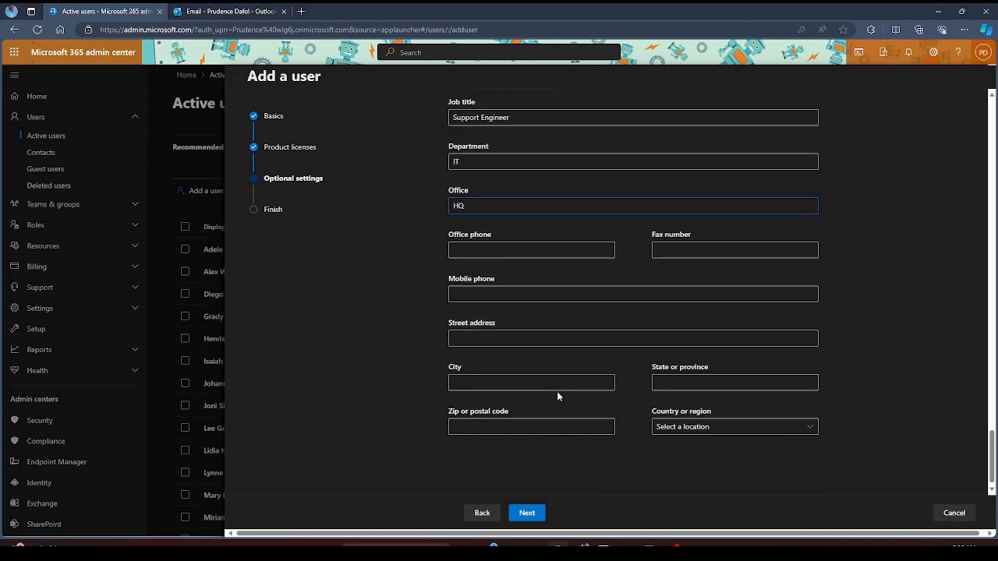
{"action": "left_click", "coordinate": [690, 422]}
{"action": "scroll", "coordinate": [861, 399], "scroll_direction": "down", "scroll_amount": 15}
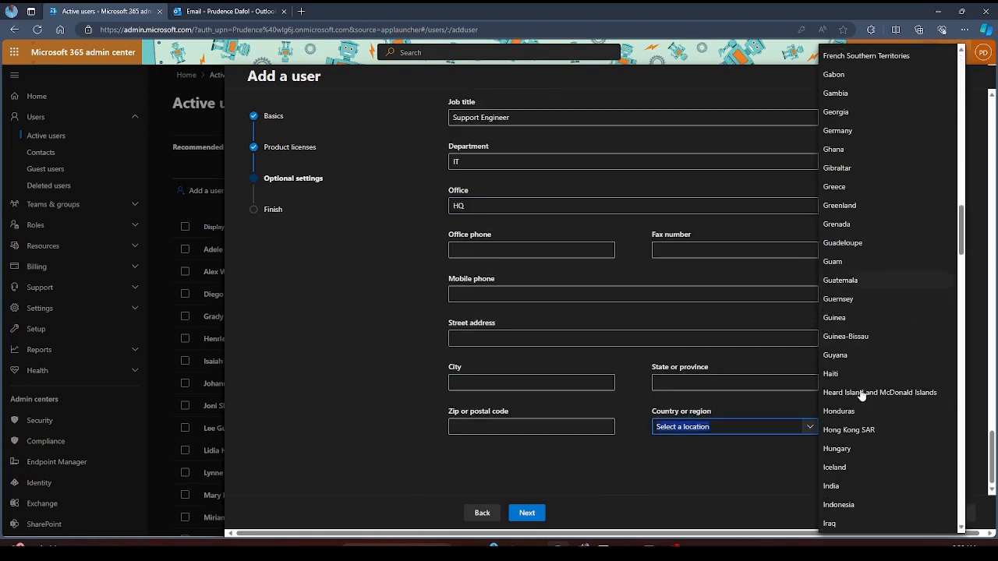
{"action": "scroll", "coordinate": [862, 397], "scroll_direction": "down", "scroll_amount": 8}
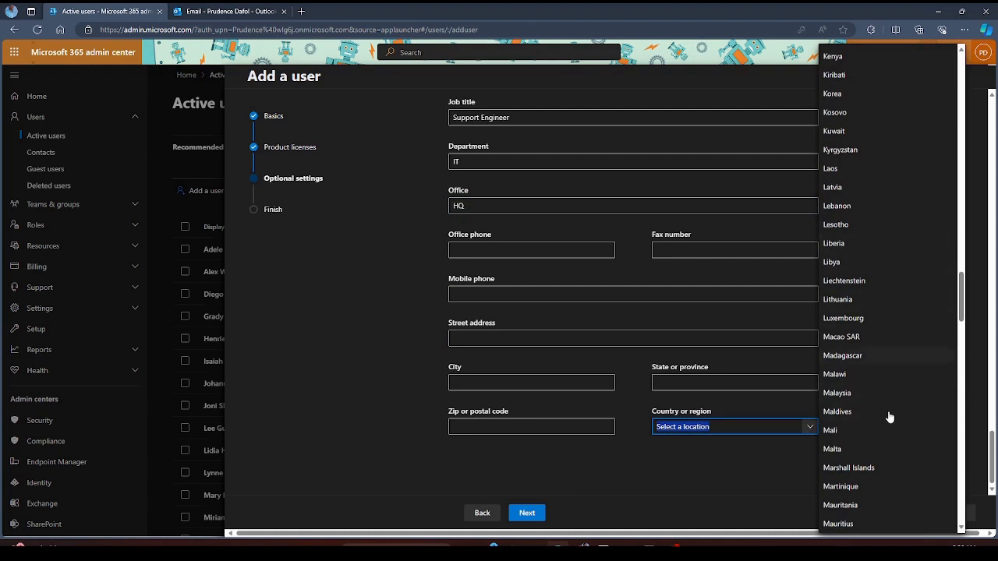
{"action": "scroll", "coordinate": [889, 418], "scroll_direction": "down", "scroll_amount": 8}
{"action": "left_click", "coordinate": [856, 479]}
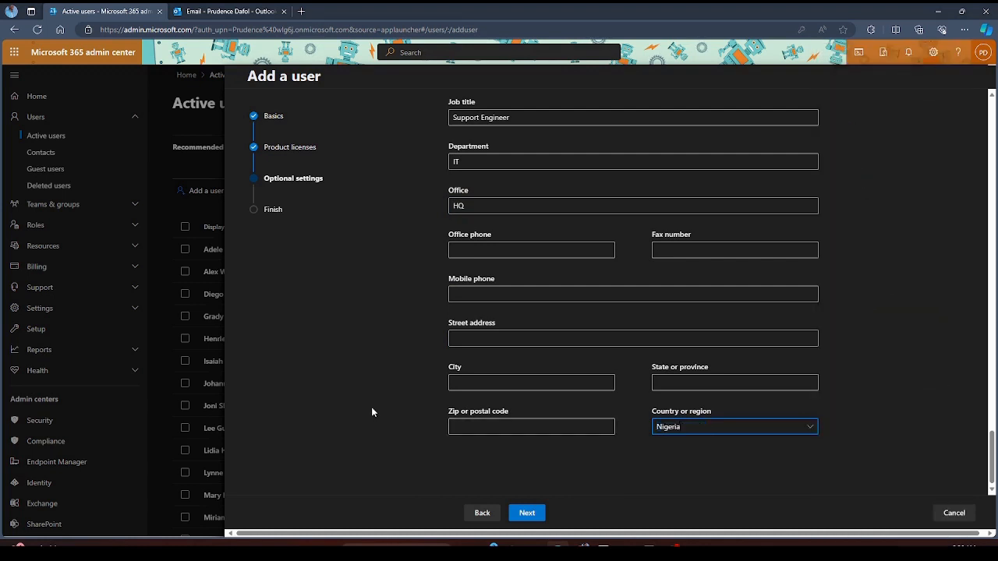
{"action": "left_click", "coordinate": [527, 513]}
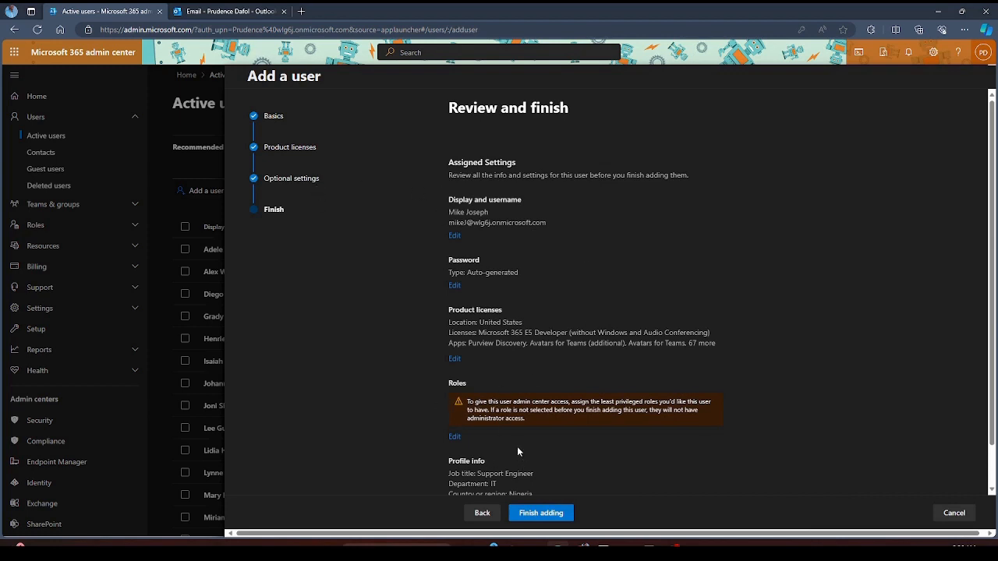
- Go back, grant the new user admin center access with the Exchange Administrator role, then finish adding them
{"action": "left_click", "coordinate": [481, 513]}
{"action": "left_click", "coordinate": [505, 349]}
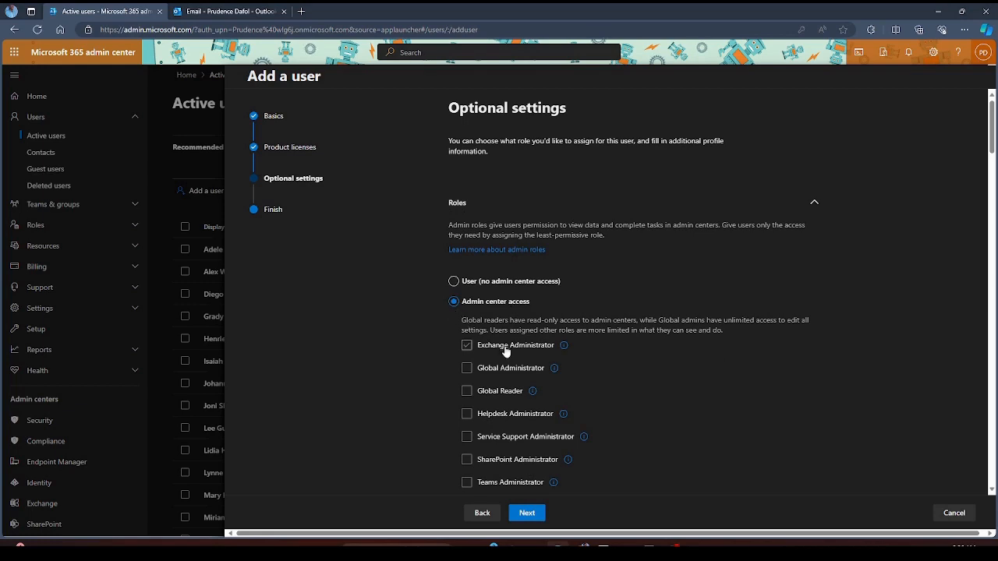
{"action": "scroll", "coordinate": [505, 352], "scroll_direction": "down", "scroll_amount": 3}
{"action": "scroll", "coordinate": [506, 348], "scroll_direction": "up", "scroll_amount": 3}
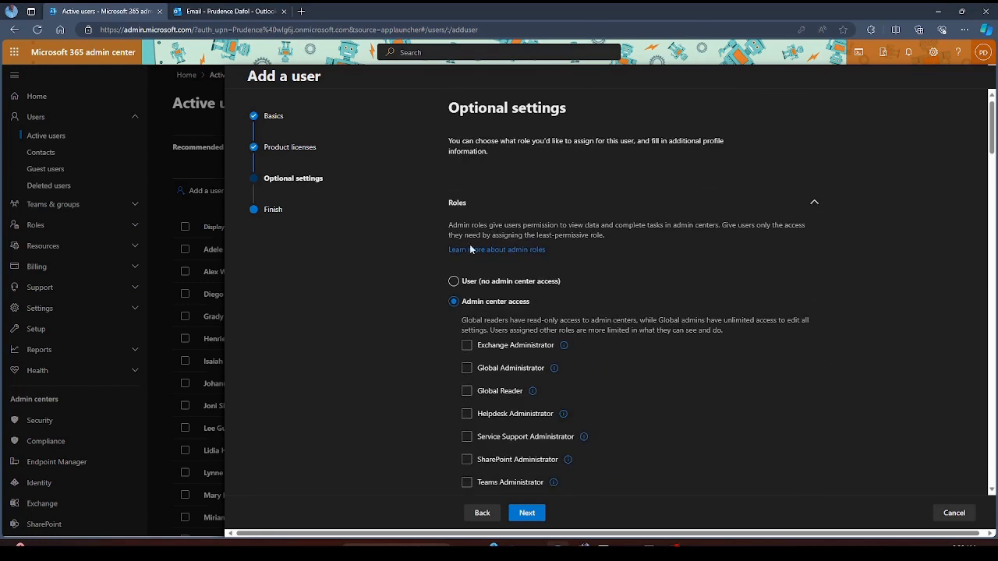
{"action": "left_click", "coordinate": [454, 283]}
{"action": "left_click", "coordinate": [454, 301]}
{"action": "left_click", "coordinate": [465, 347]}
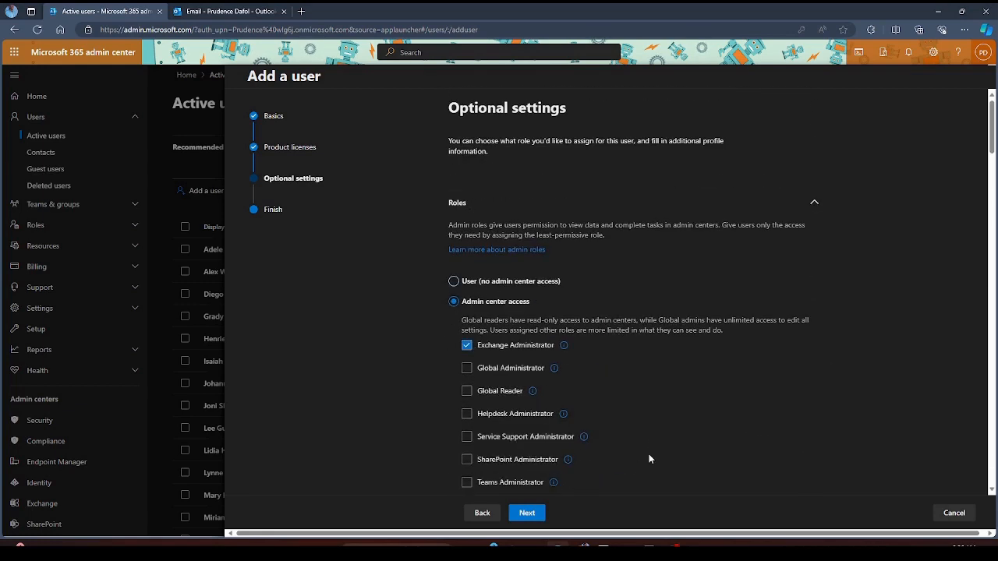
{"action": "left_click", "coordinate": [527, 514]}
{"action": "left_click", "coordinate": [540, 511]}
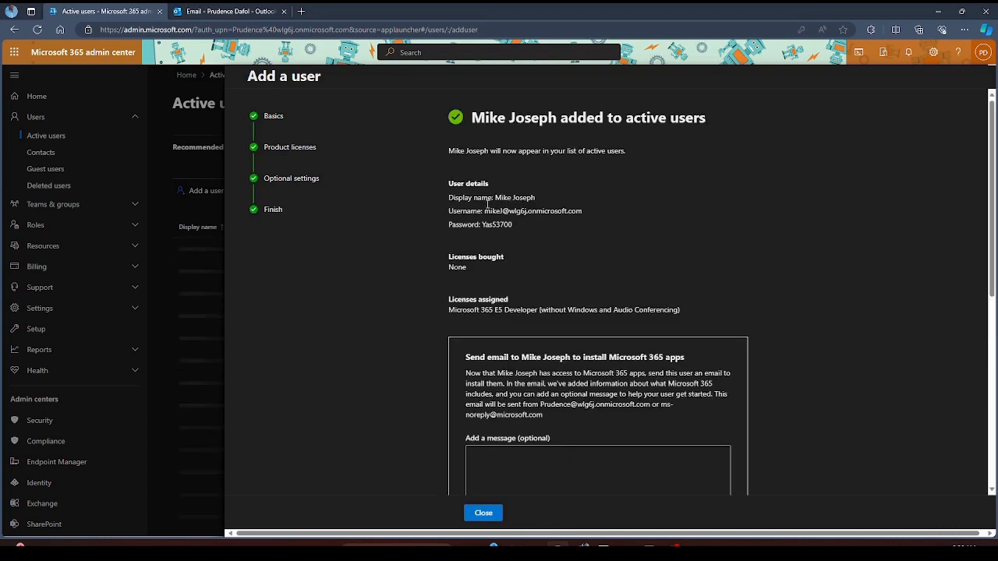
- Scroll the confirmation down to the 'Save these user settings as a template' section
{"action": "left_click_drag", "start_coordinate": [448, 197], "coordinate": [508, 223]}
{"action": "scroll", "coordinate": [693, 256], "scroll_direction": "down", "scroll_amount": 2}
{"action": "scroll", "coordinate": [775, 281], "scroll_direction": "down", "scroll_amount": 1}
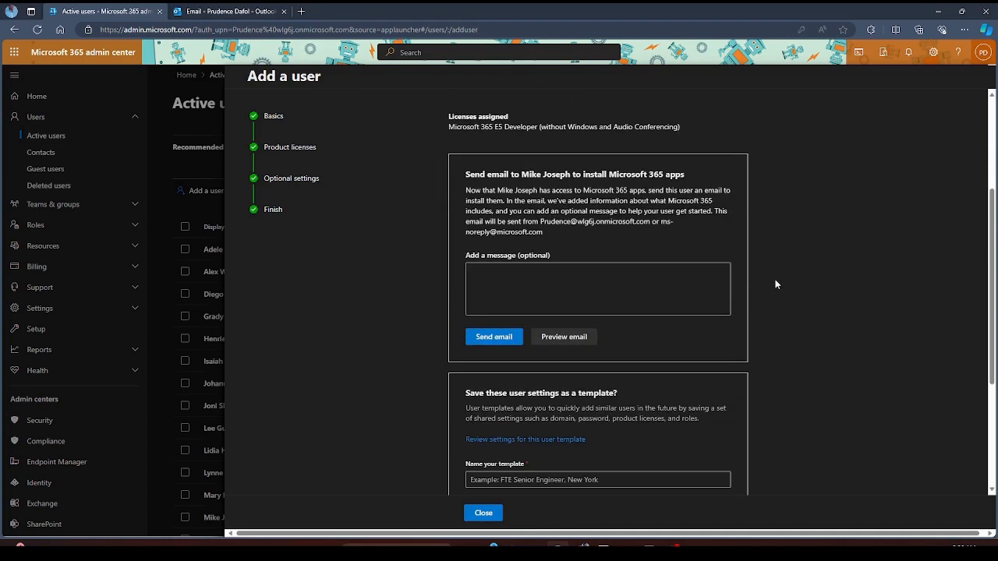
{"action": "scroll", "coordinate": [572, 258], "scroll_direction": "down", "scroll_amount": 2}
{"action": "scroll", "coordinate": [555, 244], "scroll_direction": "down", "scroll_amount": 1}
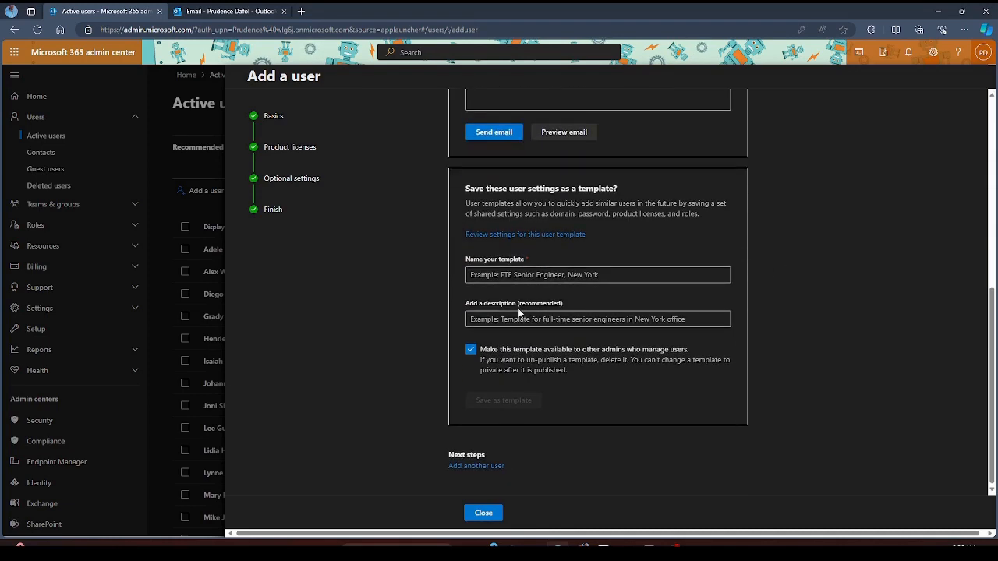
{"action": "left_click_drag", "start_coordinate": [464, 189], "coordinate": [628, 192]}
{"action": "left_click", "coordinate": [809, 247]}
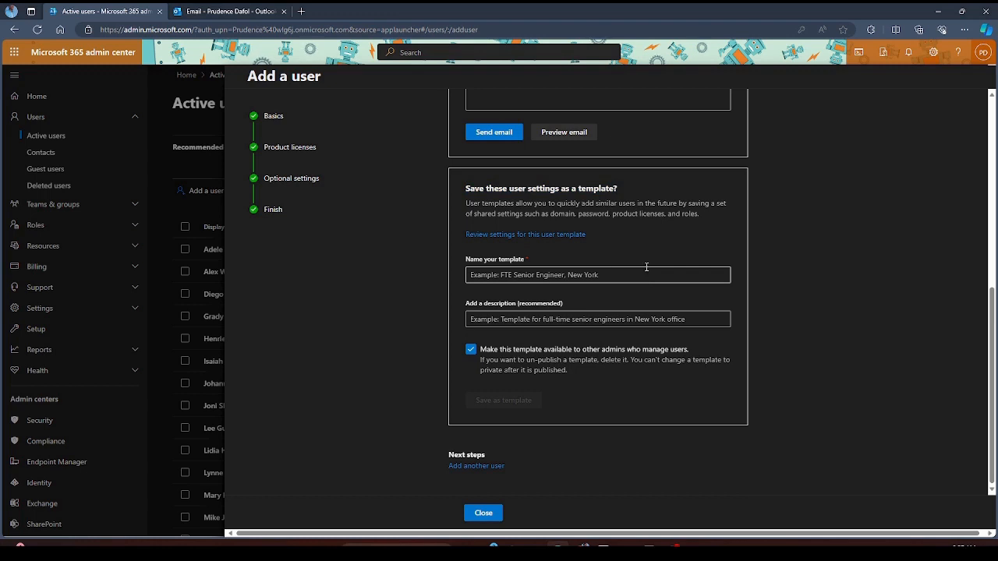
- Save the settings as template 'ExchangeUser' with description 'For Exchange Users', then close the panel
{"action": "left_click", "coordinate": [638, 268]}
{"action": "type", "text": "Exchan"}
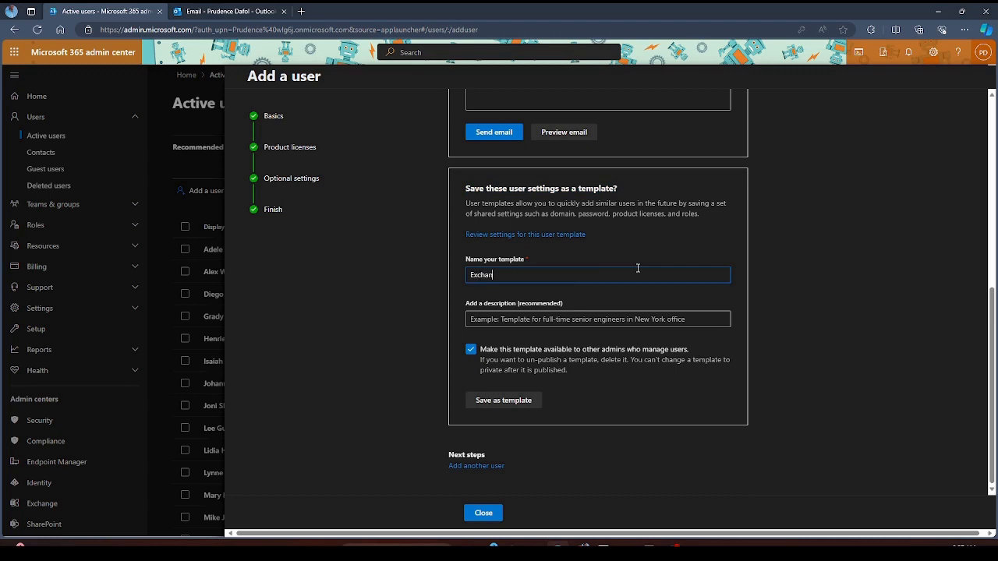
{"action": "type", "text": "ge User"}
{"action": "key", "text": "Left"}
{"action": "key", "text": "Left"}
{"action": "key", "text": "Left"}
{"action": "key", "text": "Left"}
{"action": "key", "text": "BackSpace"}
{"action": "left_click", "coordinate": [823, 260]}
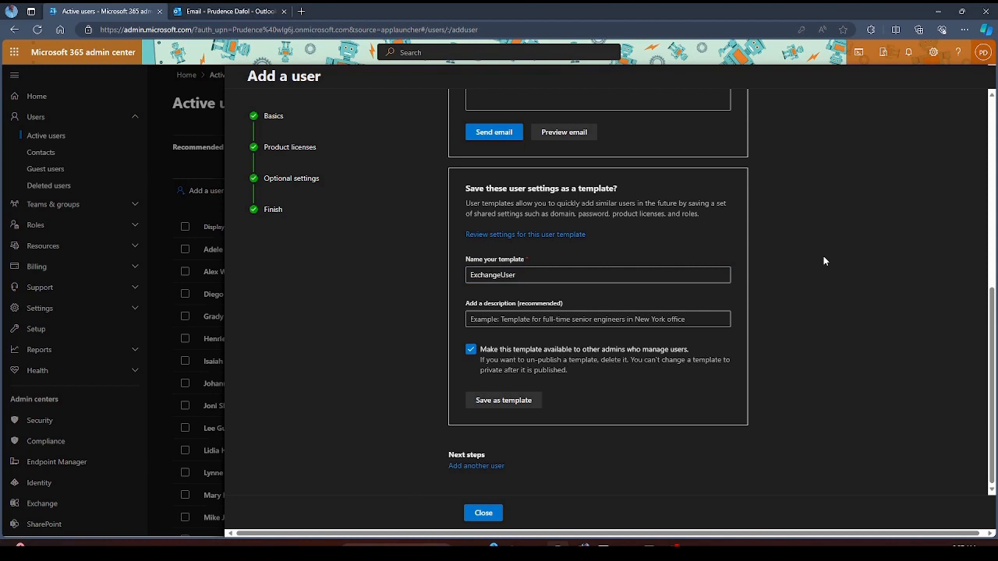
{"action": "left_click", "coordinate": [681, 321]}
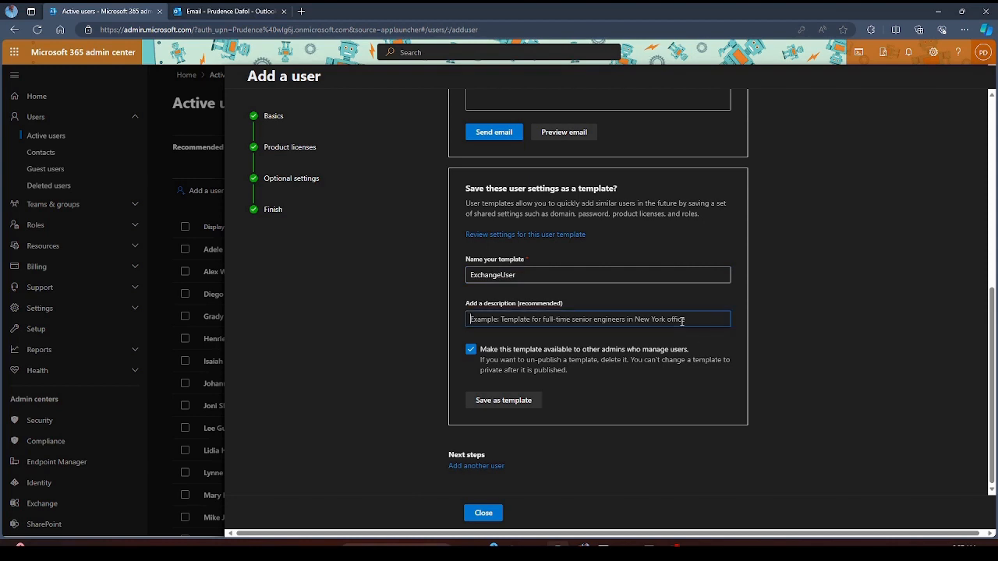
{"action": "type", "text": "For Exchange Users"}
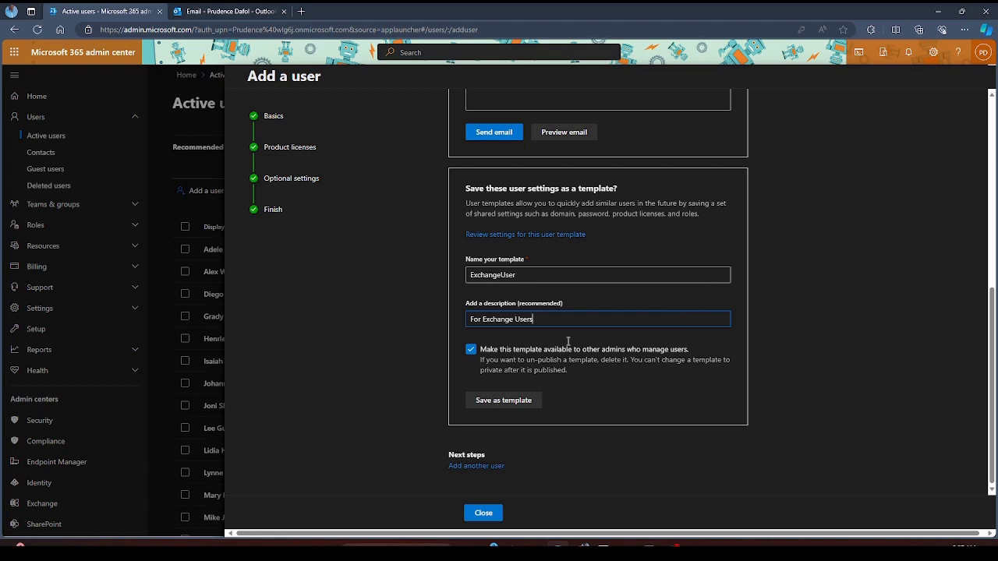
{"action": "left_click", "coordinate": [500, 401]}
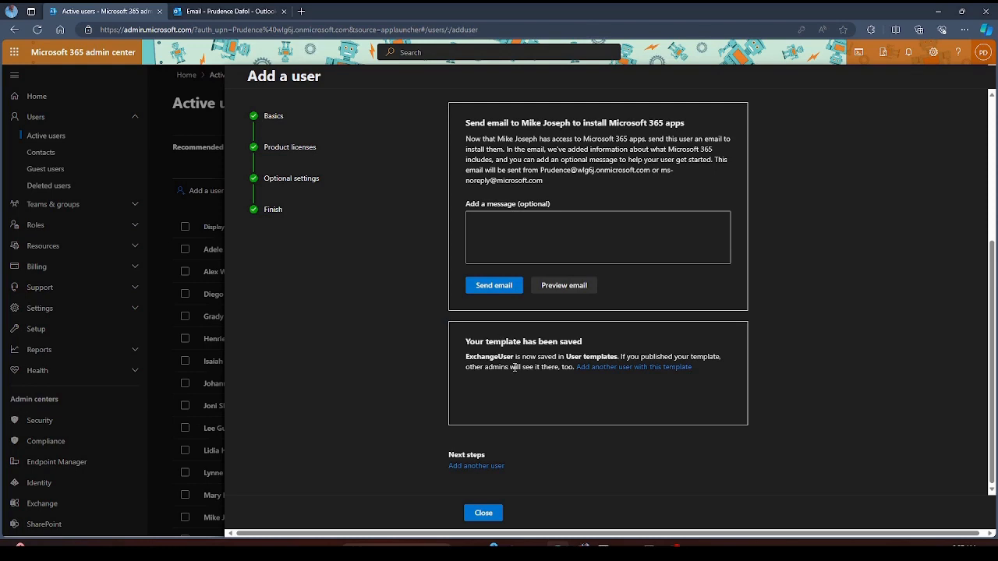
{"action": "left_click", "coordinate": [484, 514]}
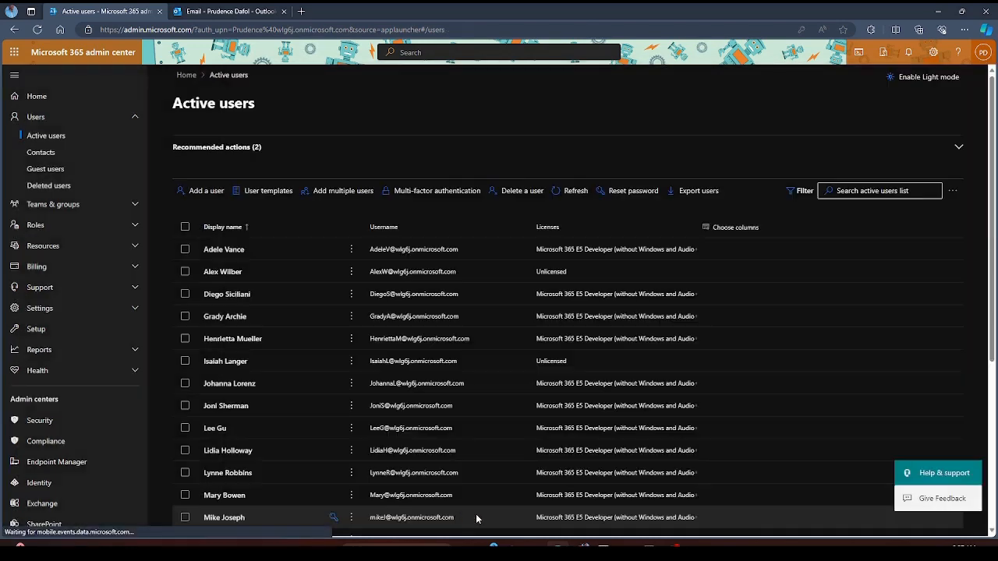
{"action": "scroll", "coordinate": [279, 338], "scroll_direction": "down", "scroll_amount": 2}
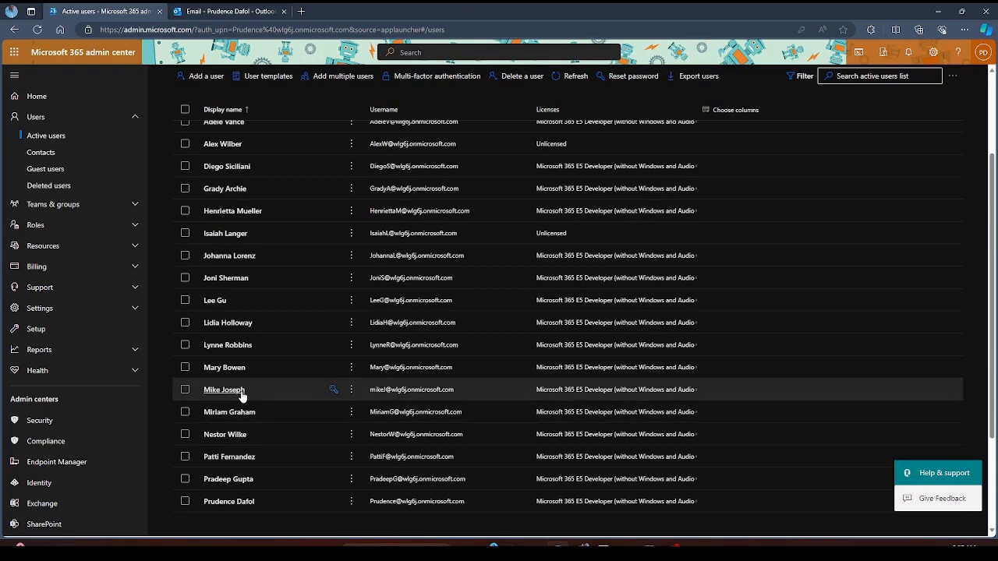
{"action": "left_click", "coordinate": [228, 393]}
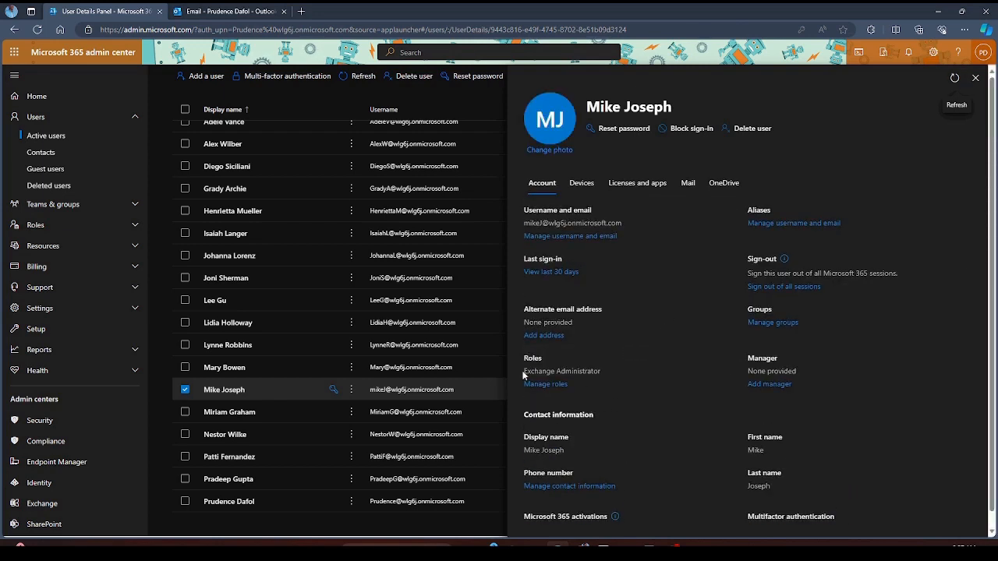
{"action": "left_click_drag", "start_coordinate": [523, 375], "coordinate": [618, 385]}
{"action": "left_click", "coordinate": [636, 415]}
{"action": "left_click", "coordinate": [975, 81]}
{"action": "scroll", "coordinate": [282, 291], "scroll_direction": "up", "scroll_amount": 3}
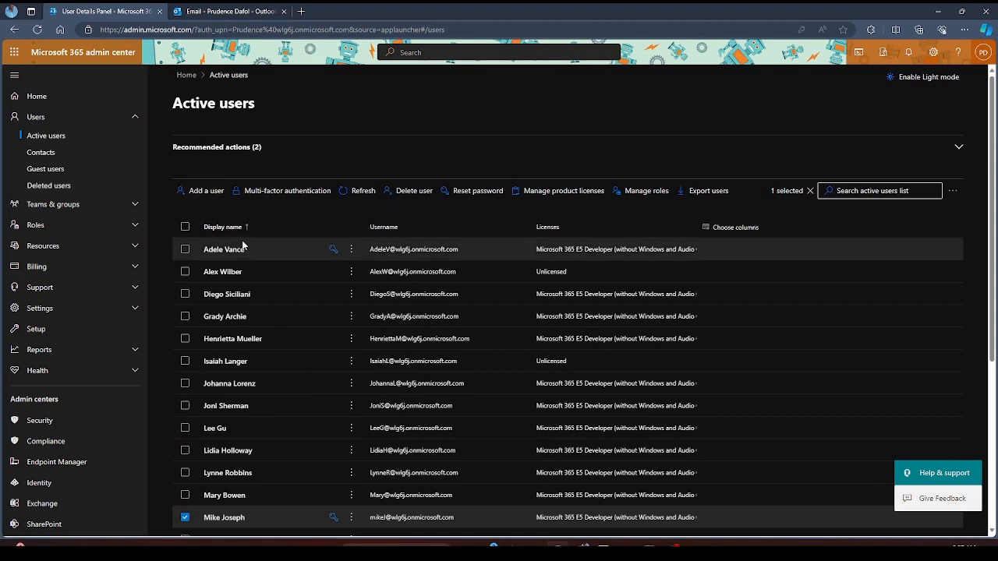
- Clear the user row selection and open the User templates list to see ExchangeUser
{"action": "scroll", "coordinate": [178, 461], "scroll_direction": "down", "scroll_amount": 1}
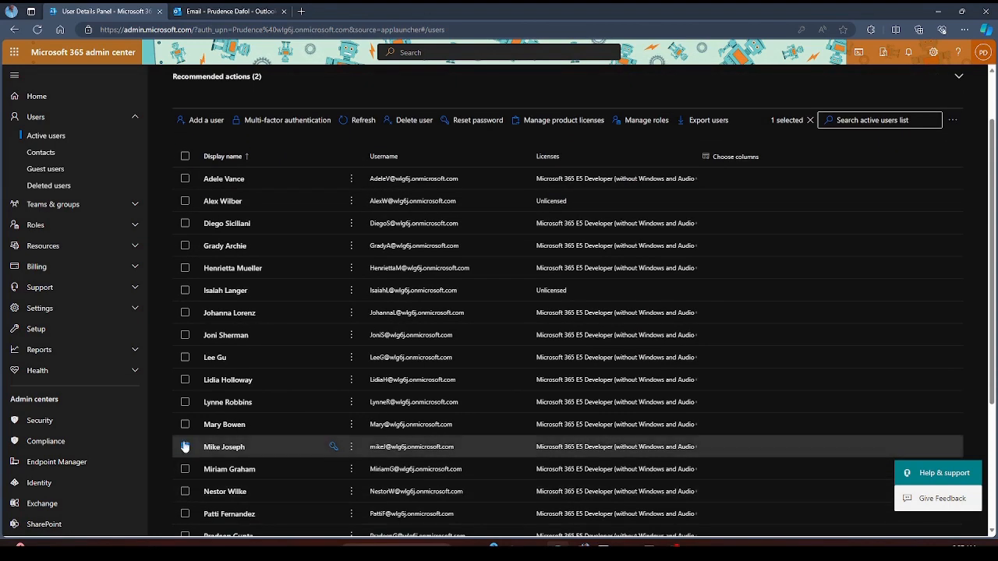
{"action": "left_click", "coordinate": [185, 447]}
{"action": "scroll", "coordinate": [327, 343], "scroll_direction": "down", "scroll_amount": 3}
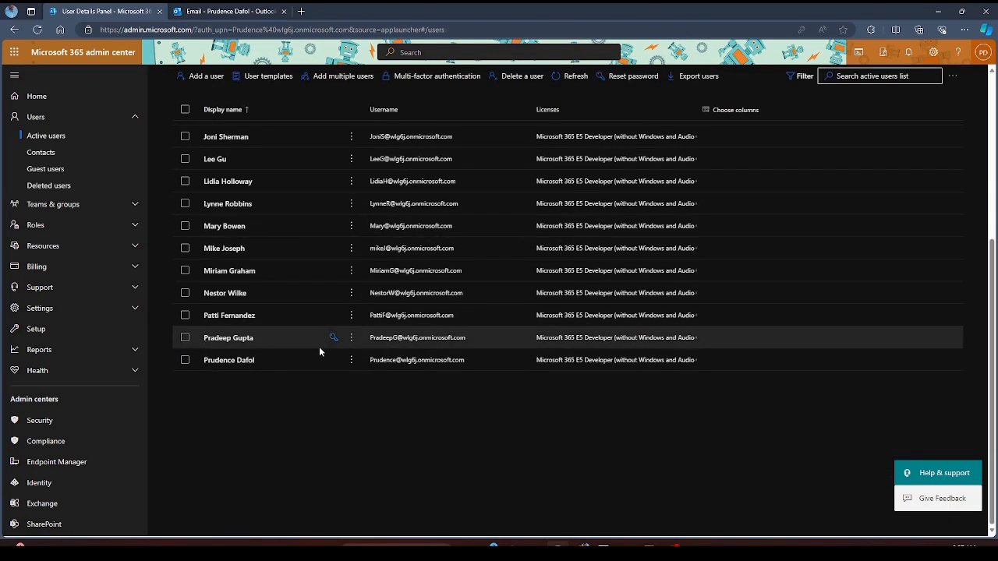
{"action": "scroll", "coordinate": [361, 385], "scroll_direction": "up", "scroll_amount": 4}
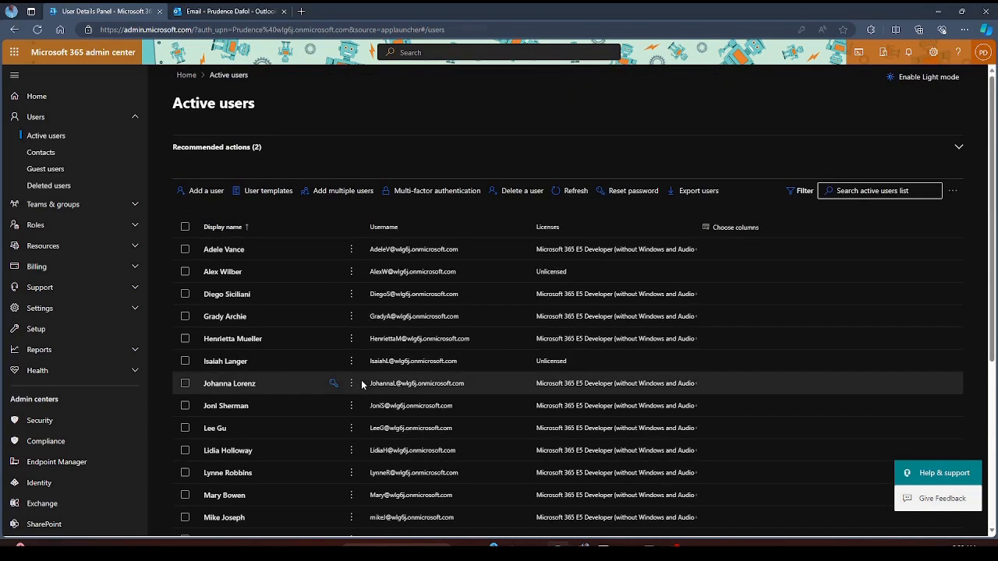
{"action": "scroll", "coordinate": [234, 405], "scroll_direction": "down", "scroll_amount": 4}
{"action": "scroll", "coordinate": [278, 390], "scroll_direction": "up", "scroll_amount": 4}
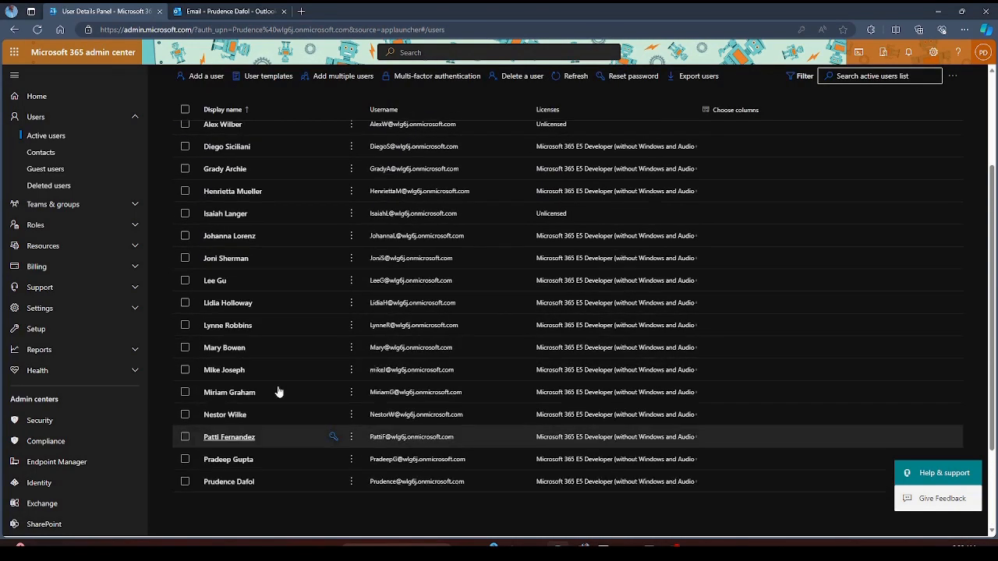
{"action": "scroll", "coordinate": [268, 344], "scroll_direction": "down", "scroll_amount": 3}
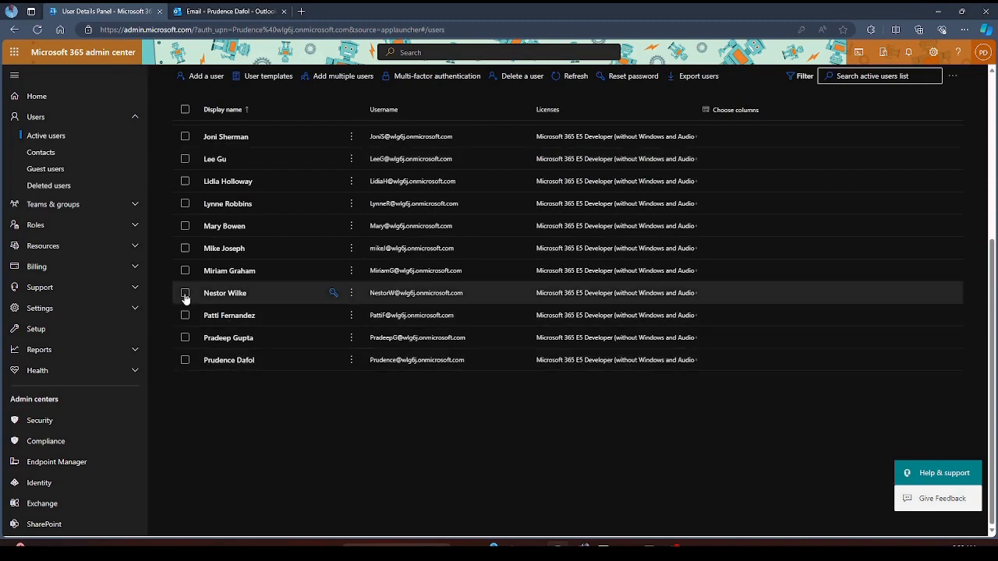
{"action": "left_click", "coordinate": [185, 248]}
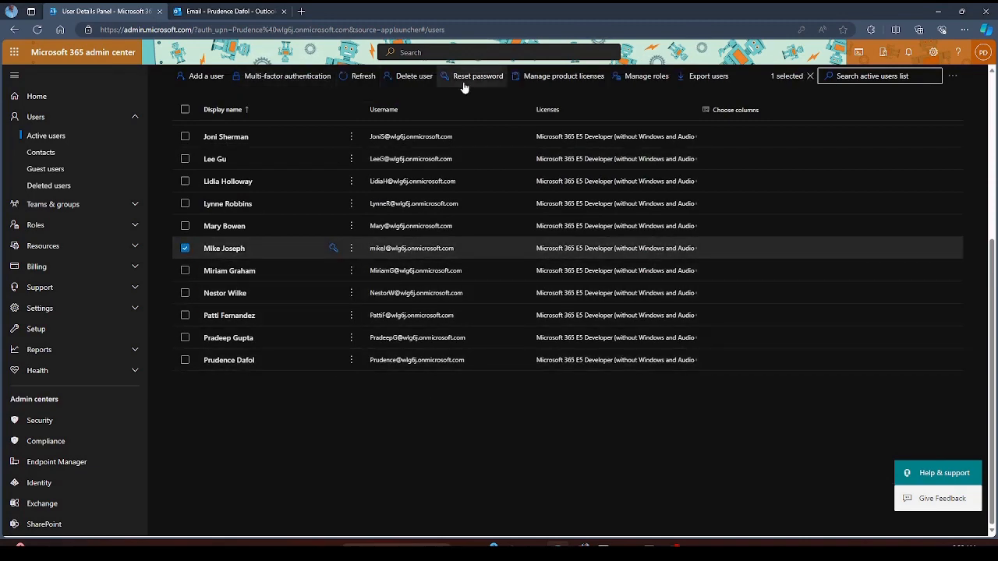
{"action": "left_click", "coordinate": [184, 248]}
{"action": "scroll", "coordinate": [301, 344], "scroll_direction": "up", "scroll_amount": 5}
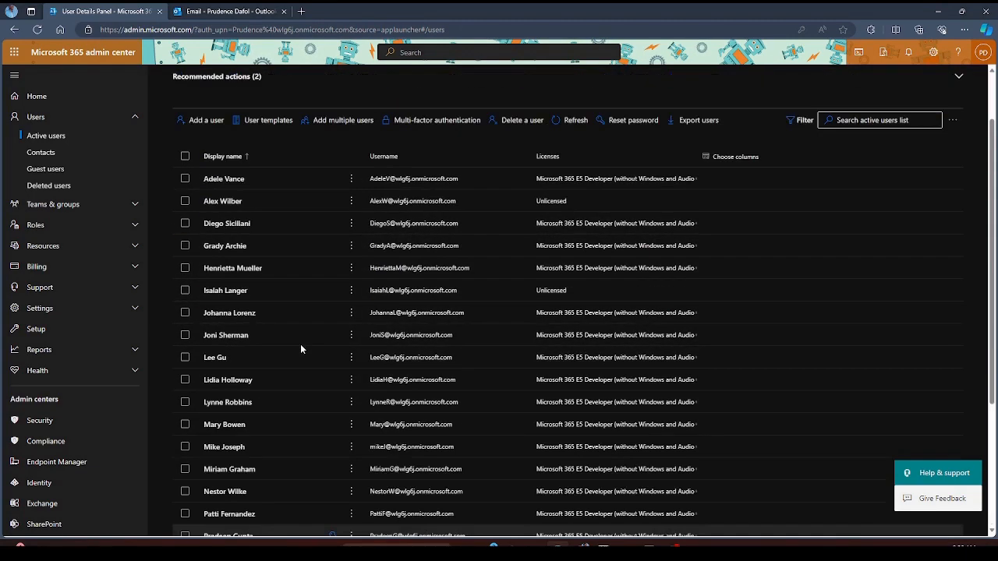
{"action": "left_click", "coordinate": [258, 194]}
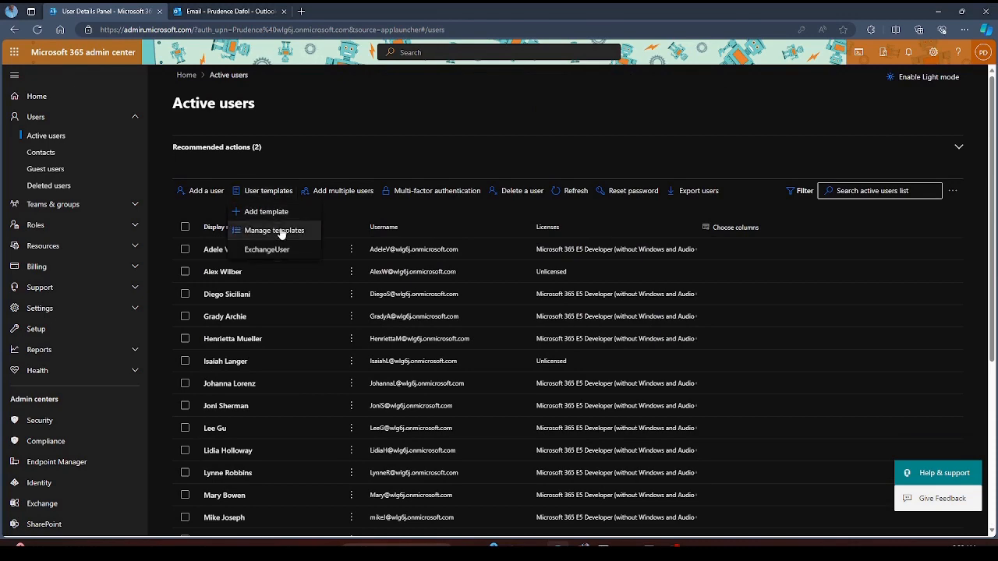